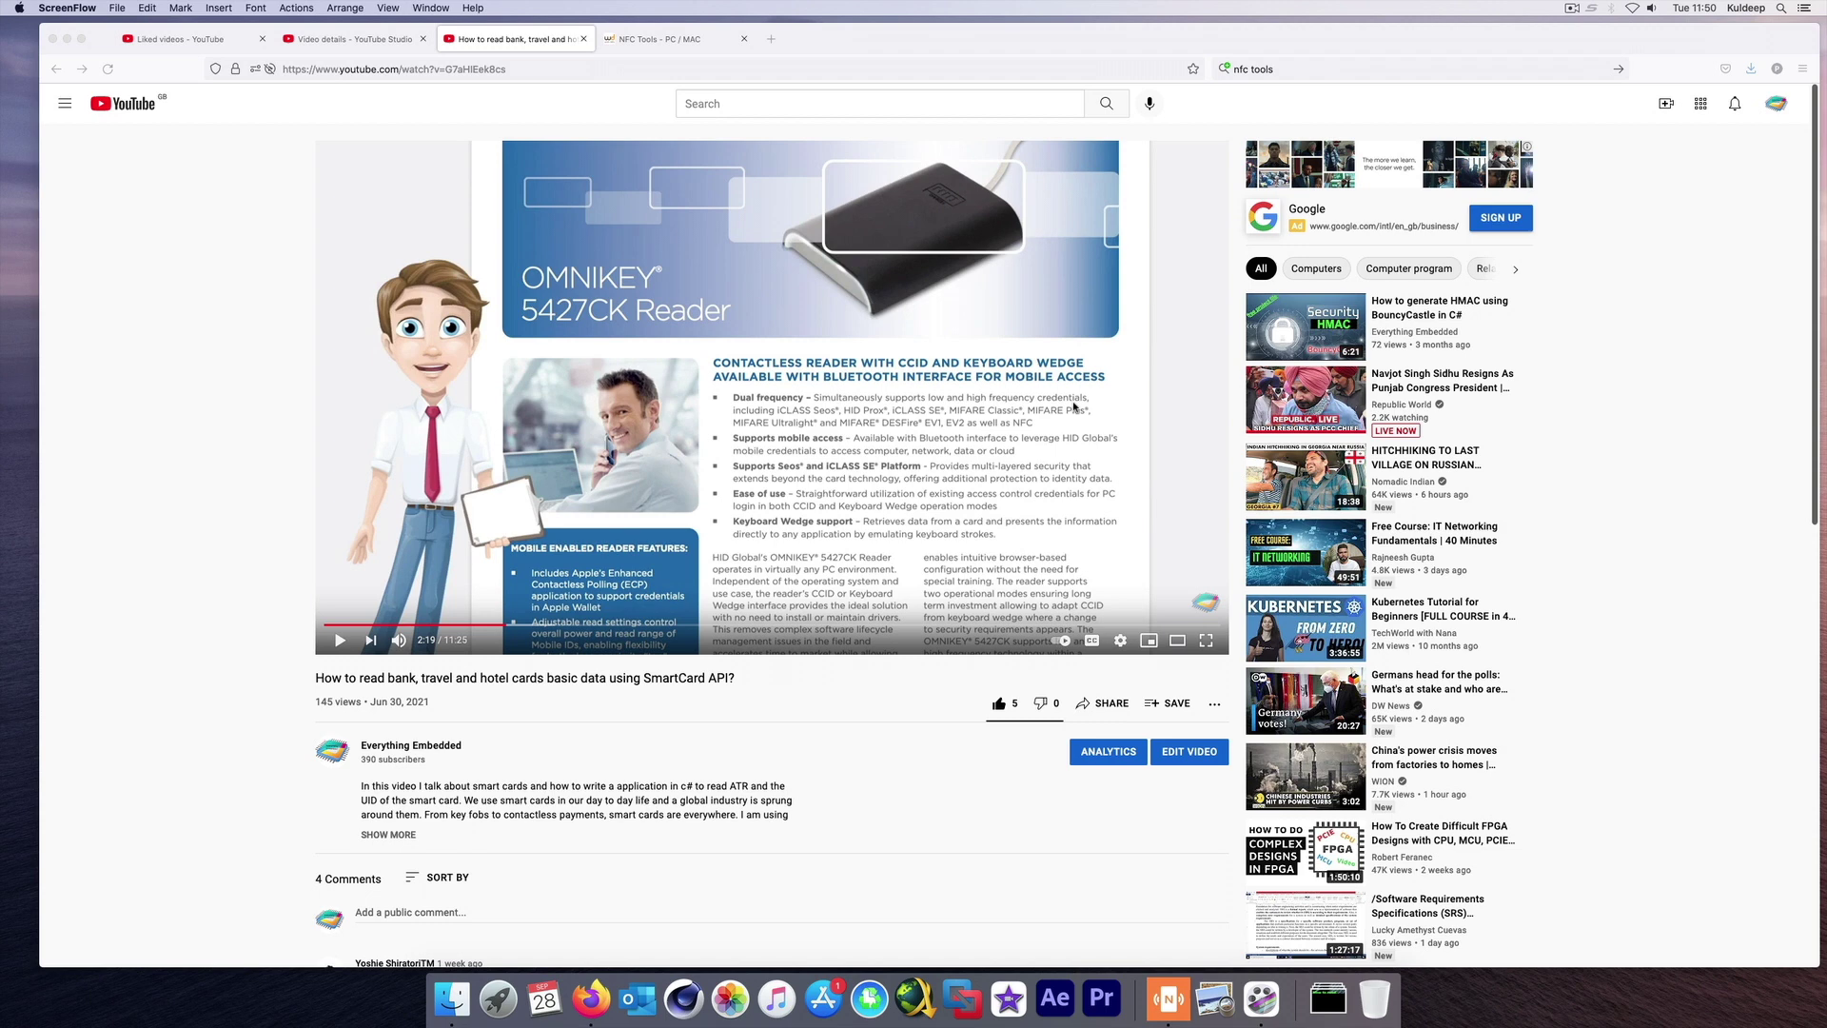
- Show the NFC Tools download page in Firefox, then minimize the browser
scroll(982, 264, "down", 5)
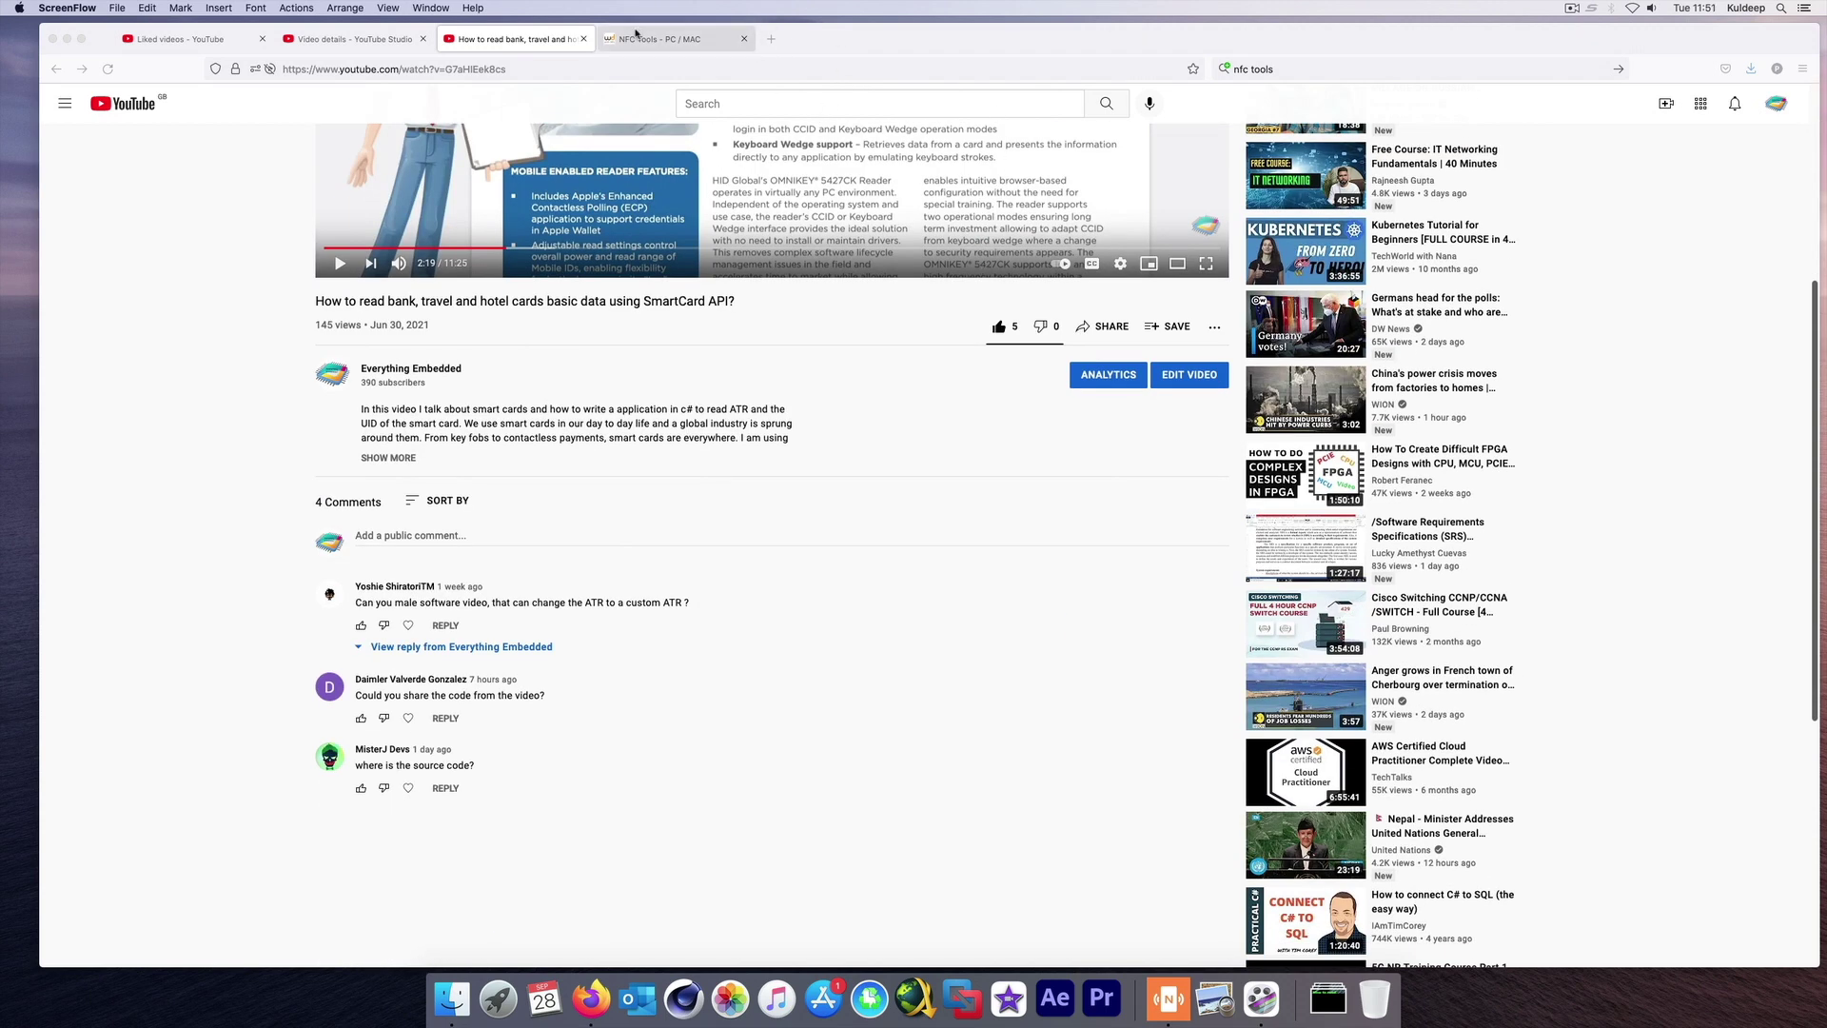
left_click(666, 39)
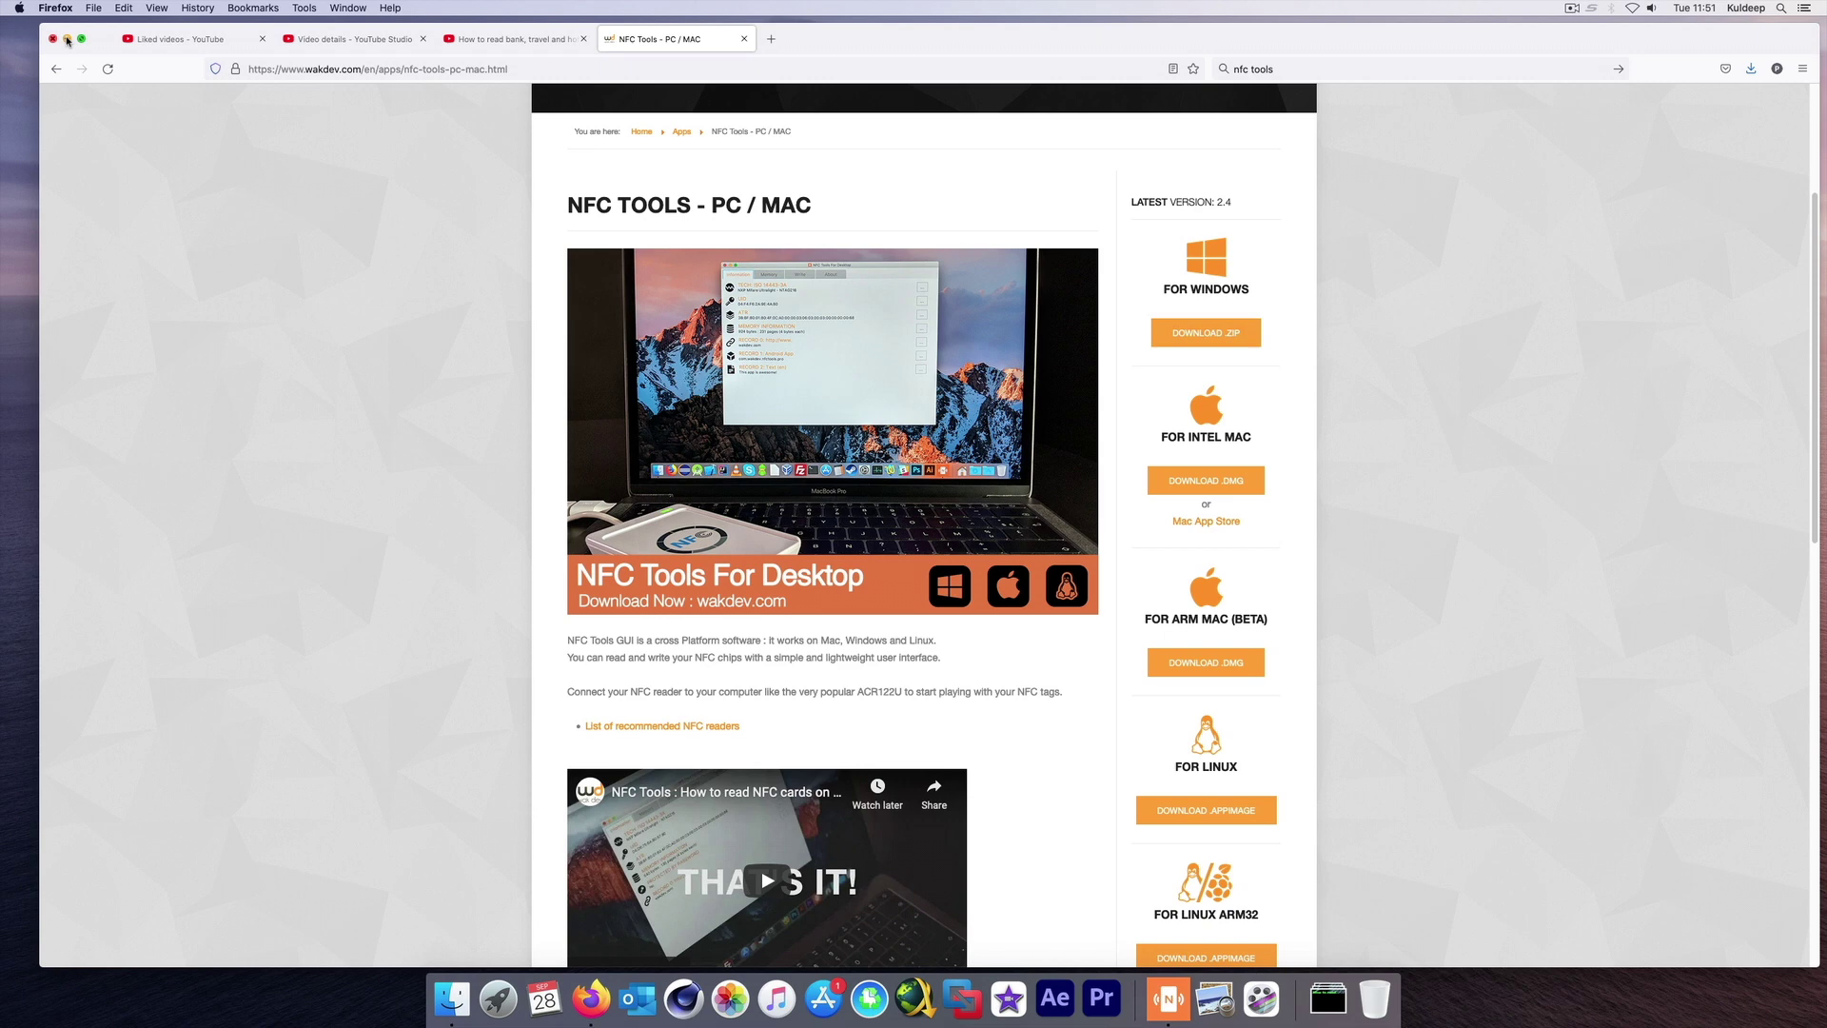
left_click(67, 40)
- Bring NFC Tools for Desktop forward to show the scanned Mifare Classic 1k fob's details
left_click(756, 202)
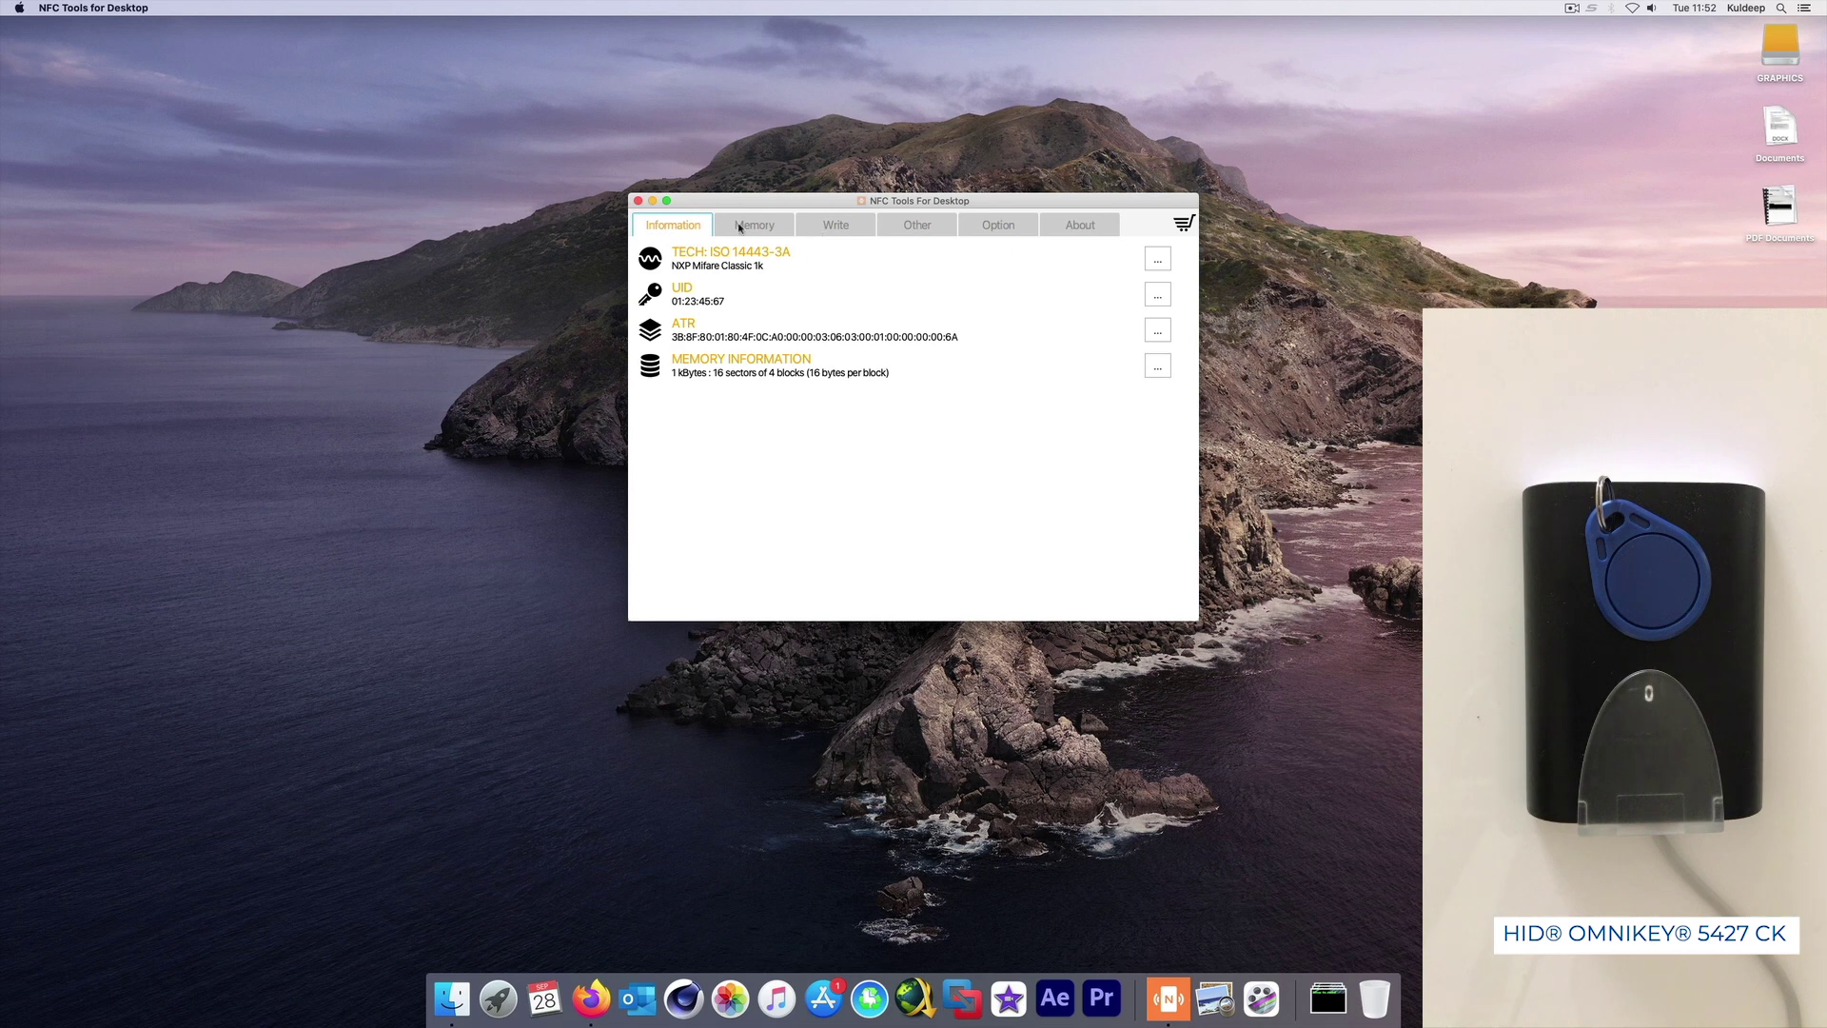
- Enlarge and reposition the window while viewing Memory blocks, then switch to the Write page
left_click(761, 229)
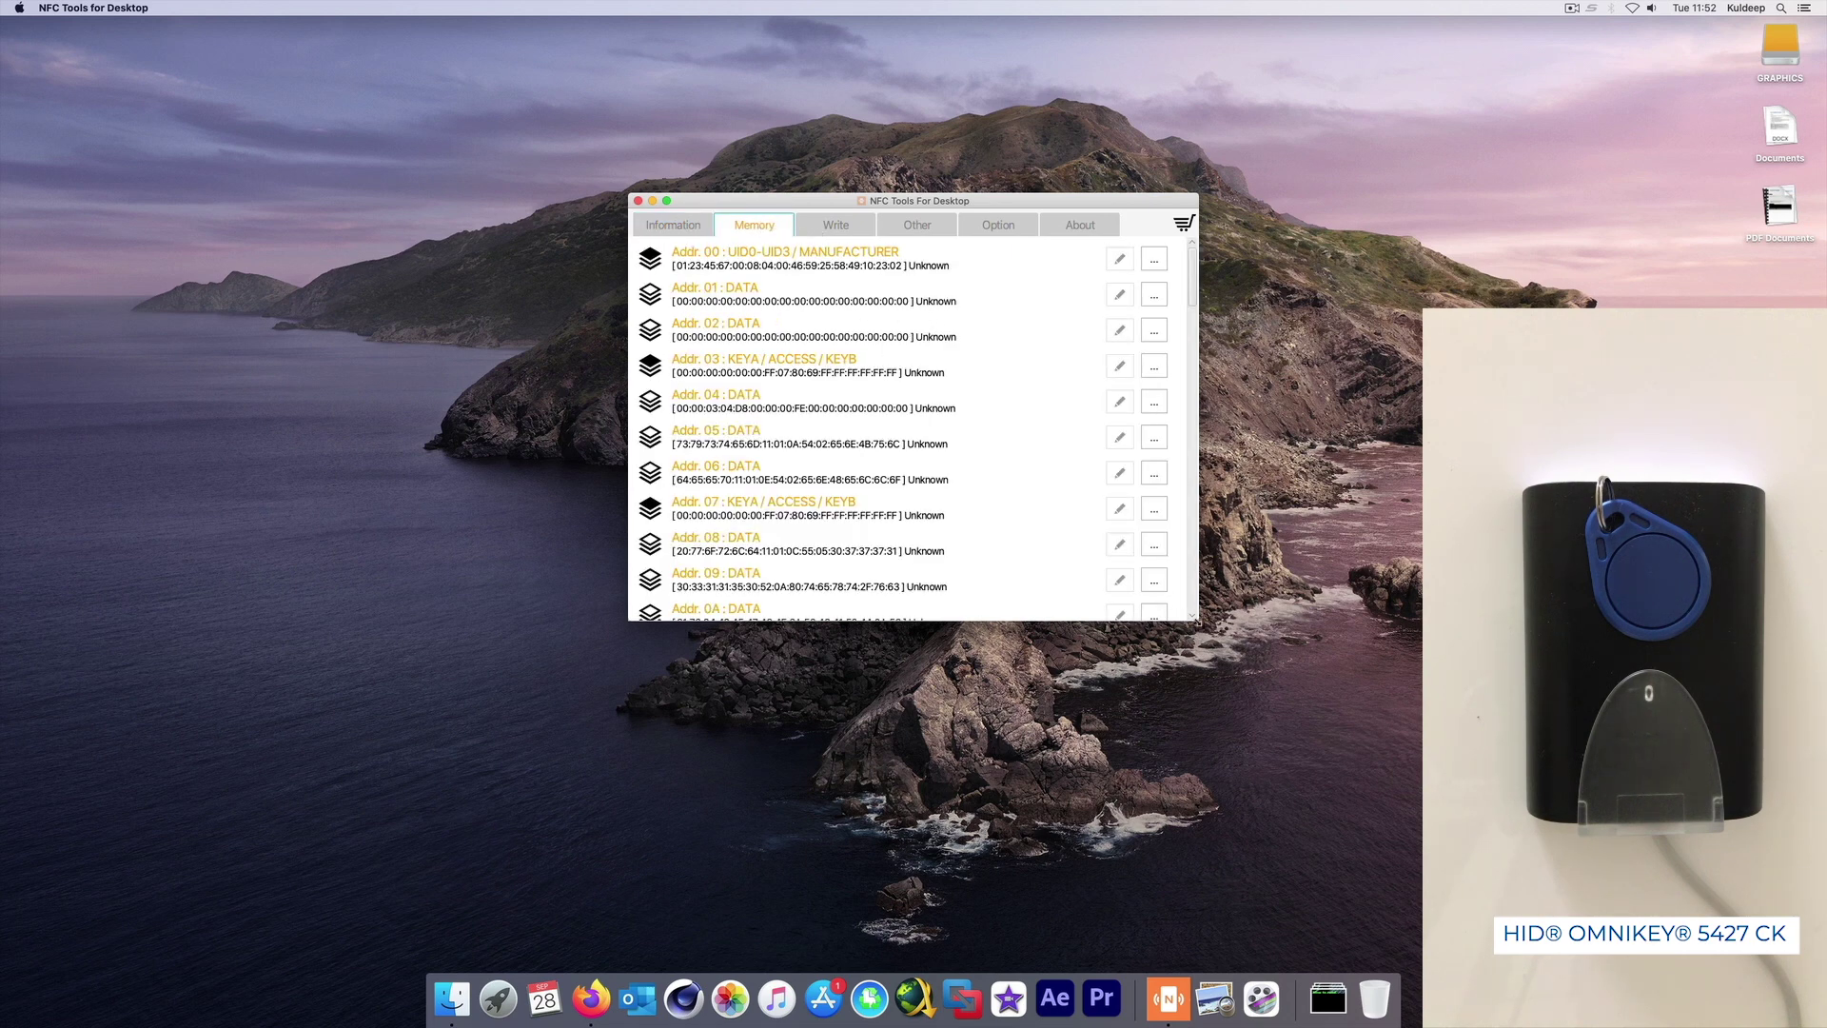
left_click_drag(1196, 620, 1335, 827)
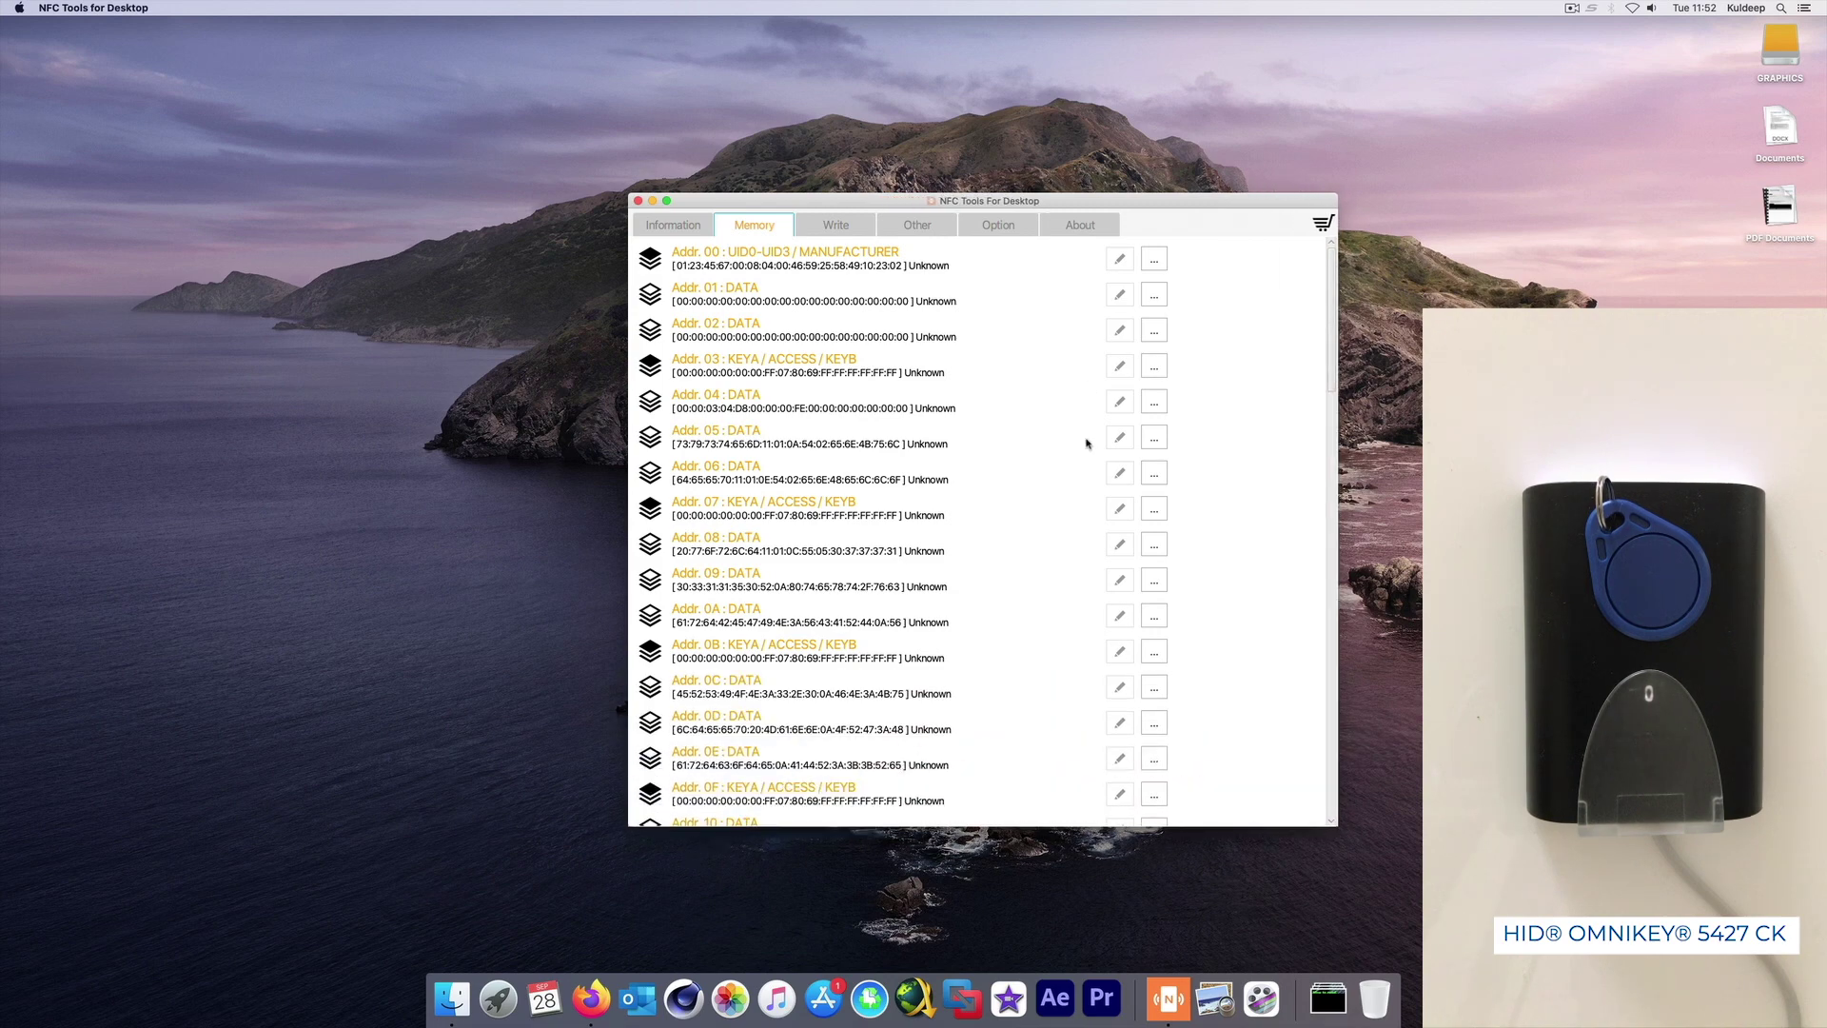
left_click_drag(1115, 201, 1105, 151)
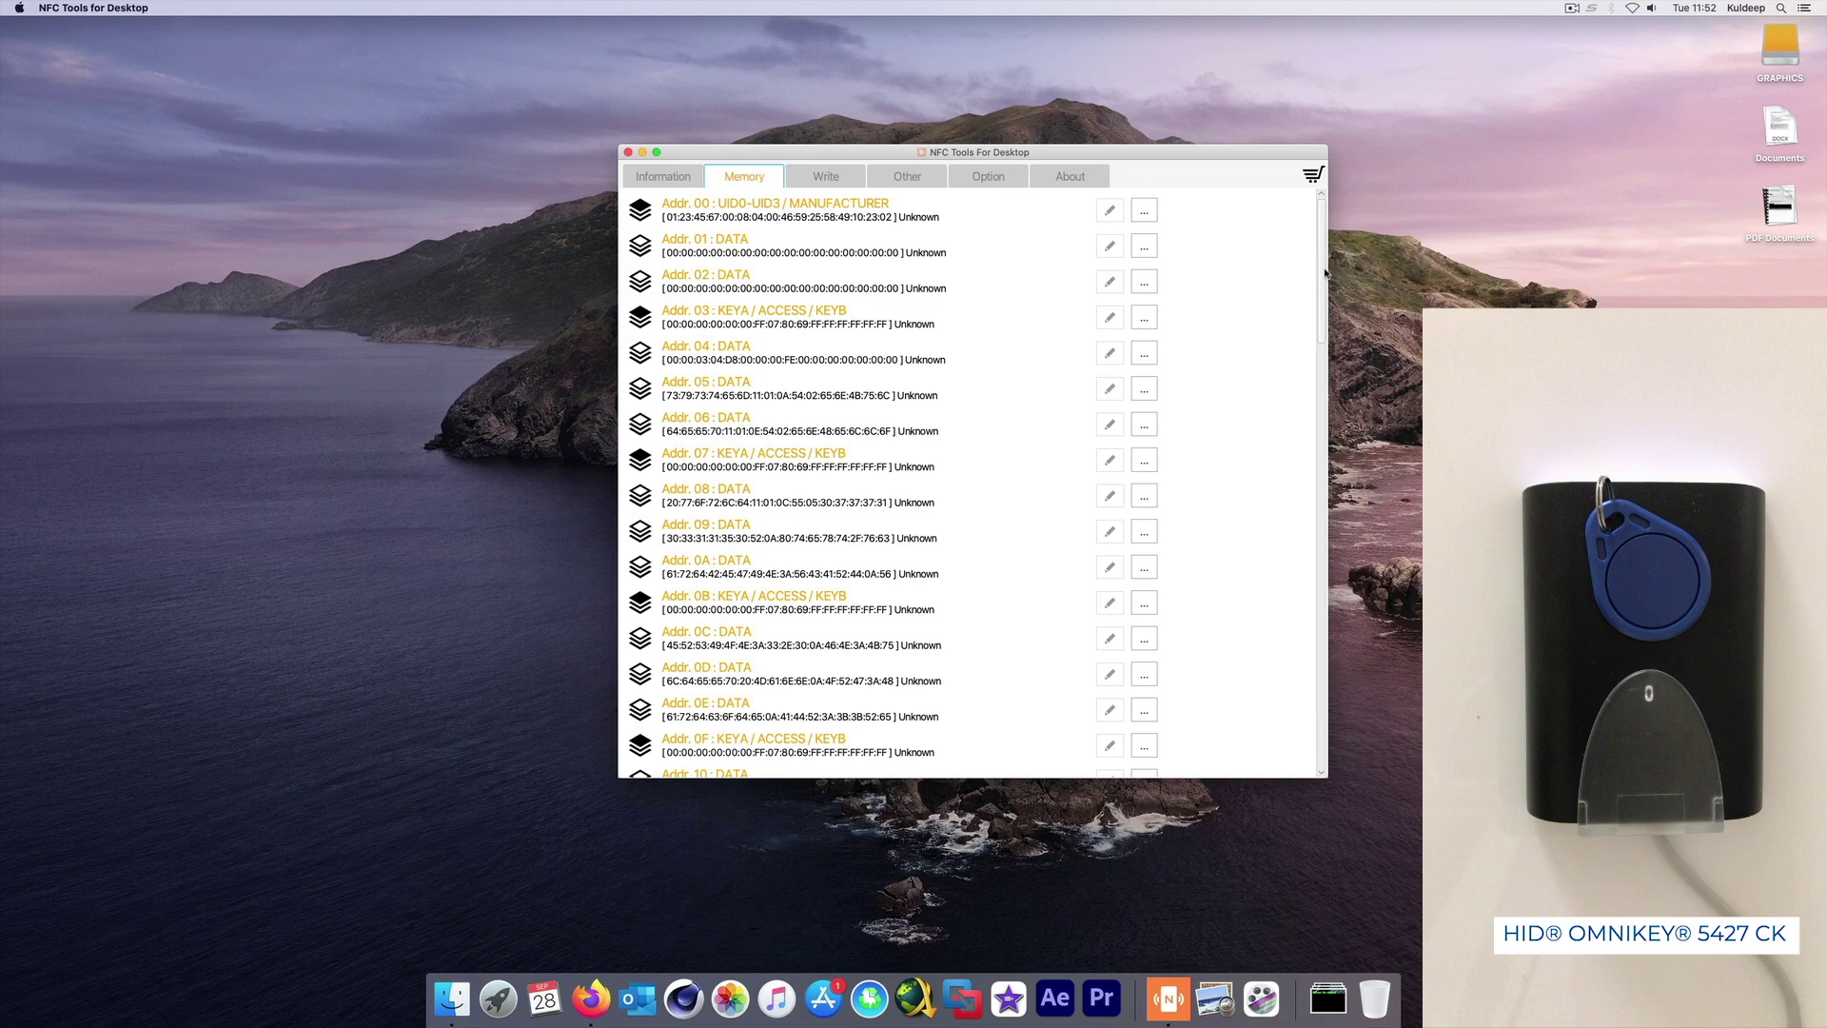
left_click_drag(1323, 270, 1319, 219)
left_click(831, 180)
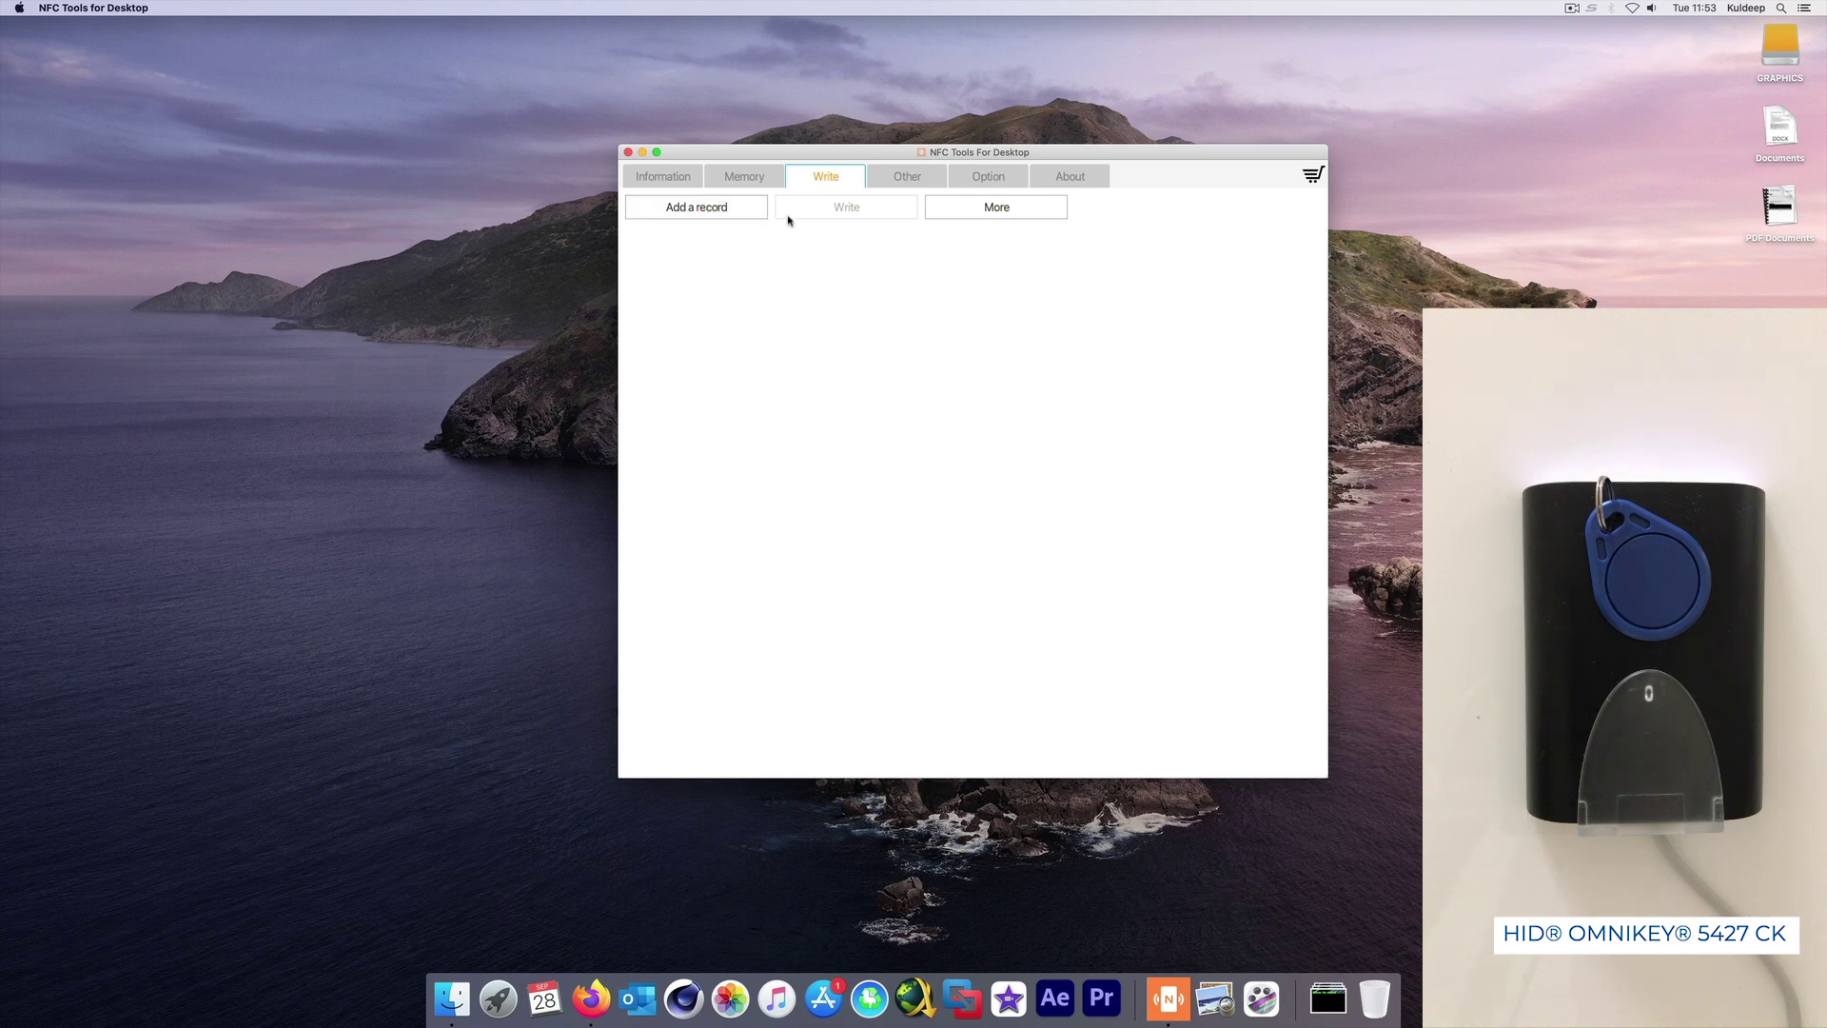
- Open the record type list, dismiss it without adding a record, and return to Memory
left_click(715, 207)
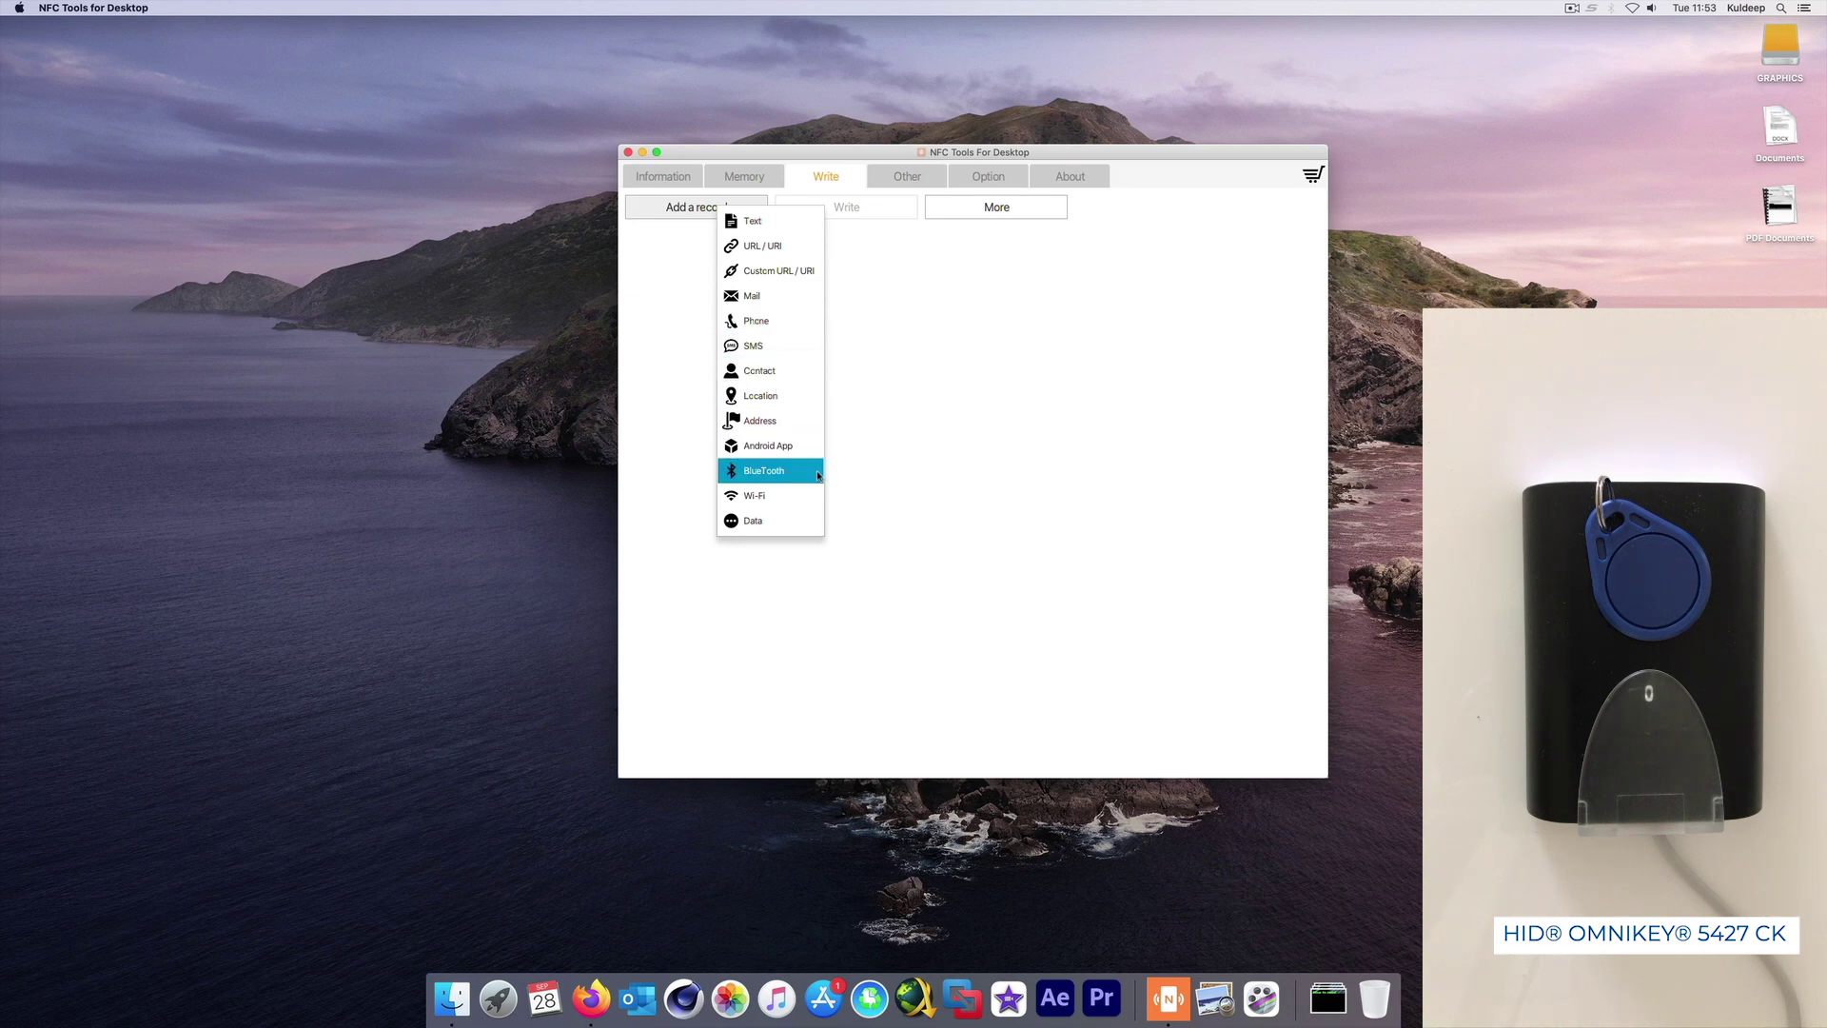
left_click(895, 312)
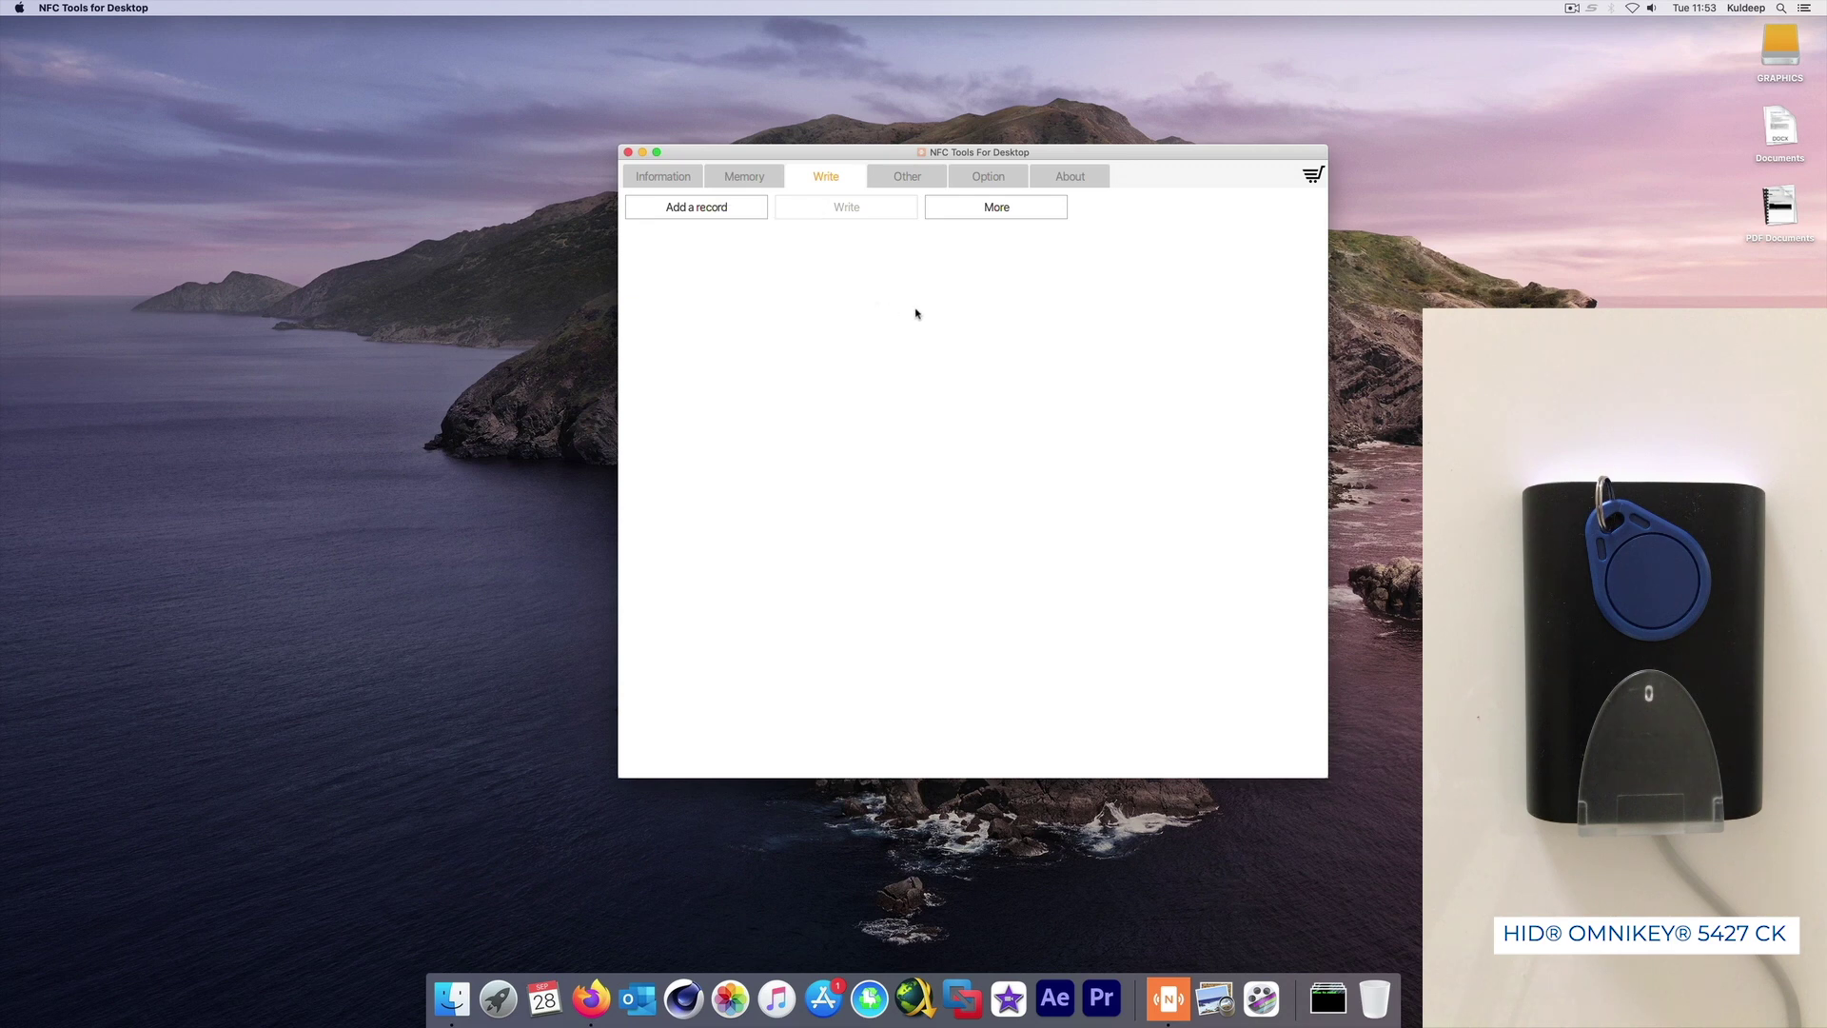
left_click(758, 184)
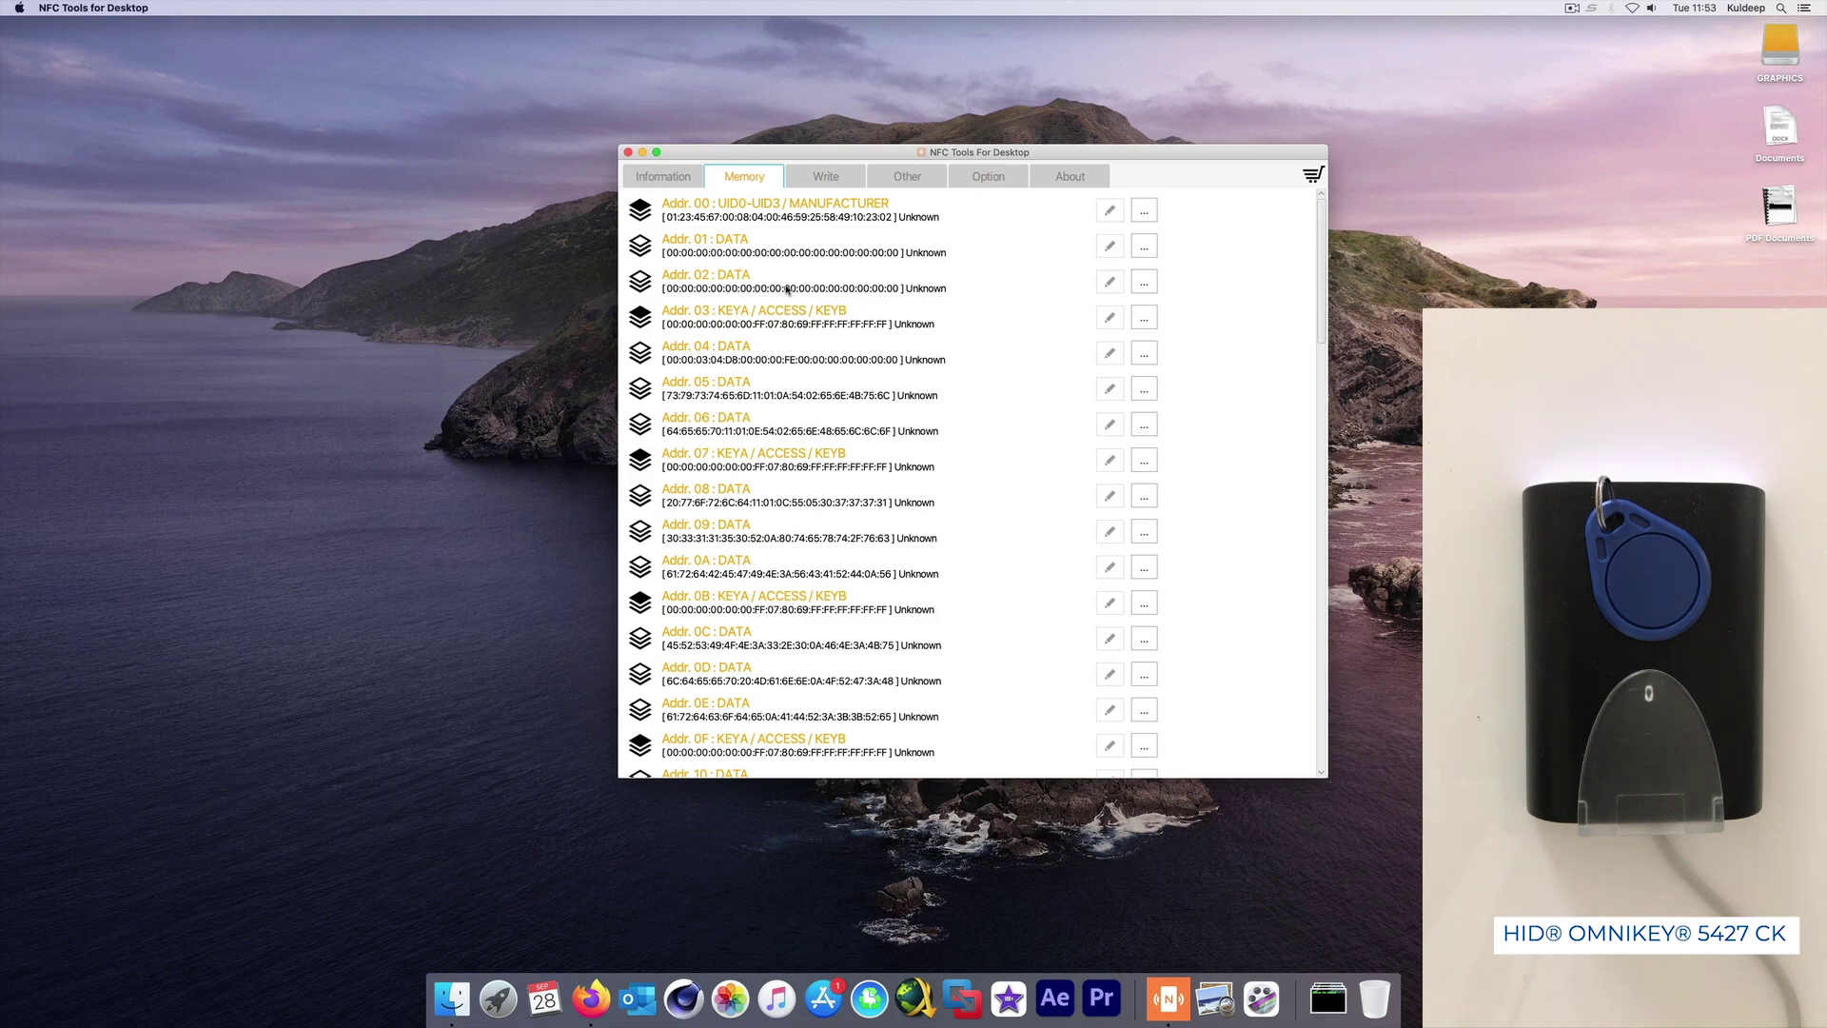
- Review the Information summary, then scroll through the tag's Memory block list
left_click(694, 176)
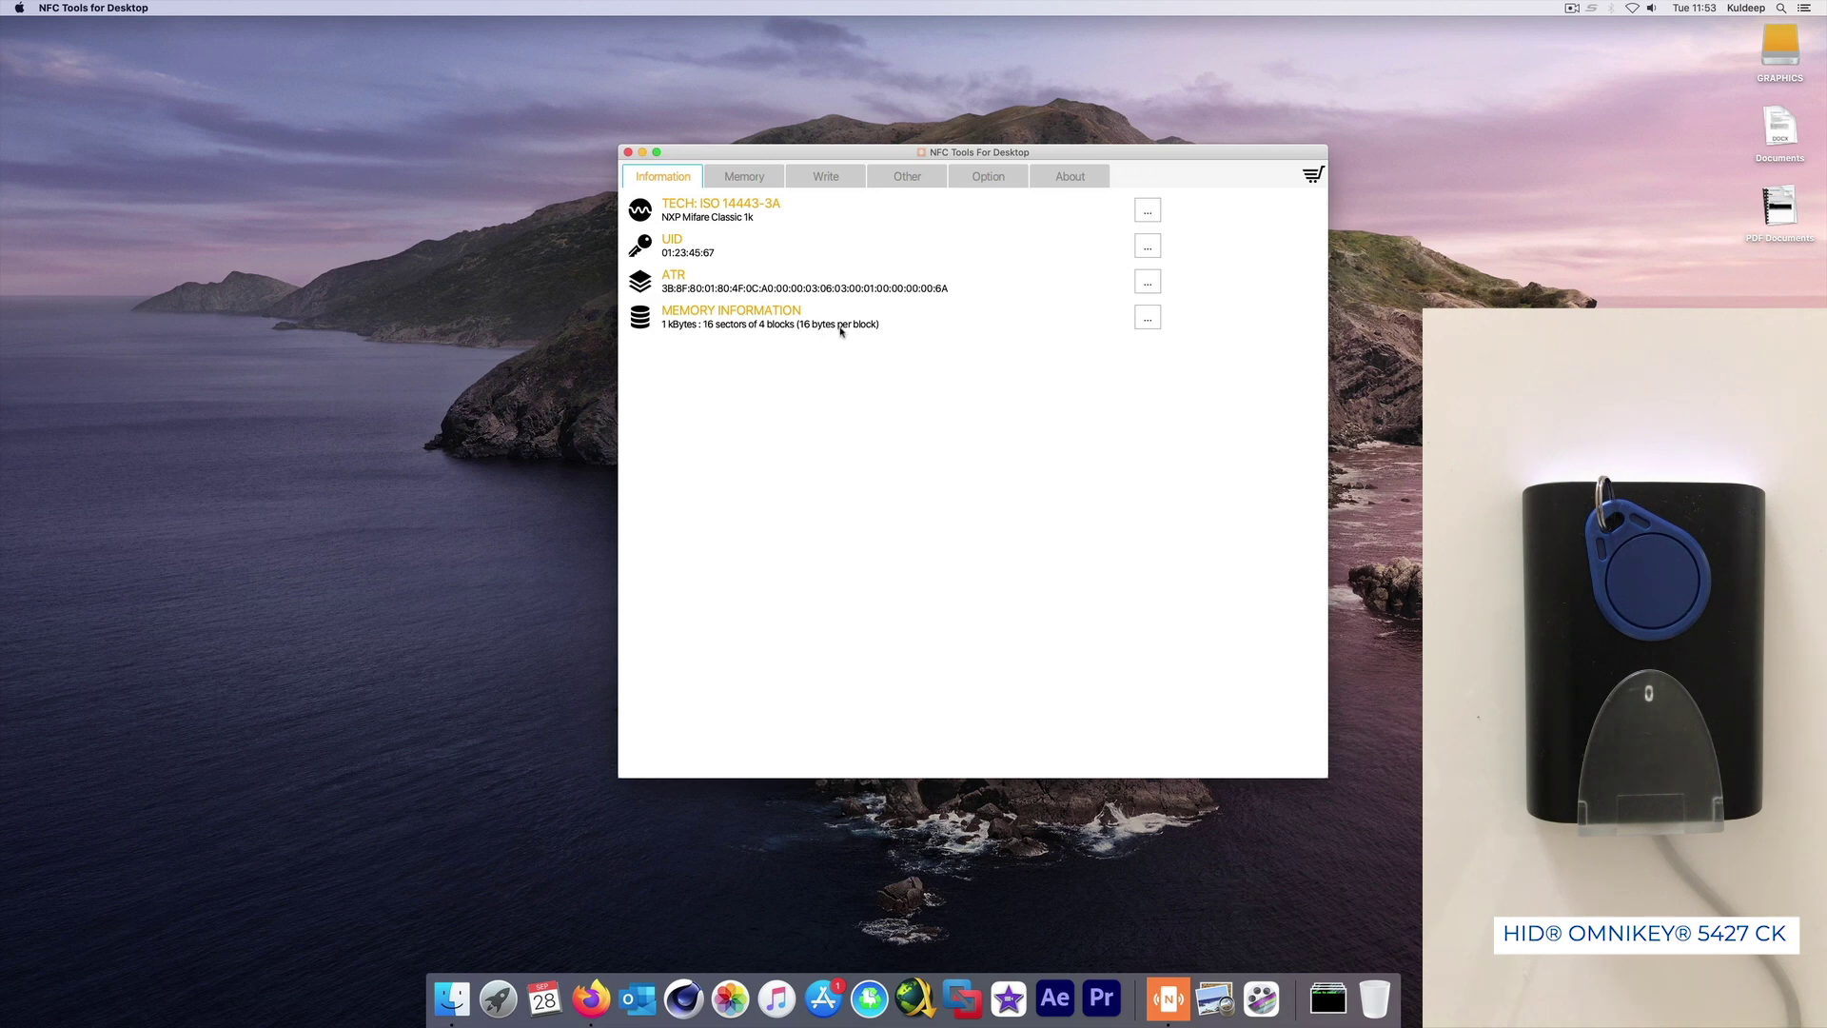
left_click(745, 180)
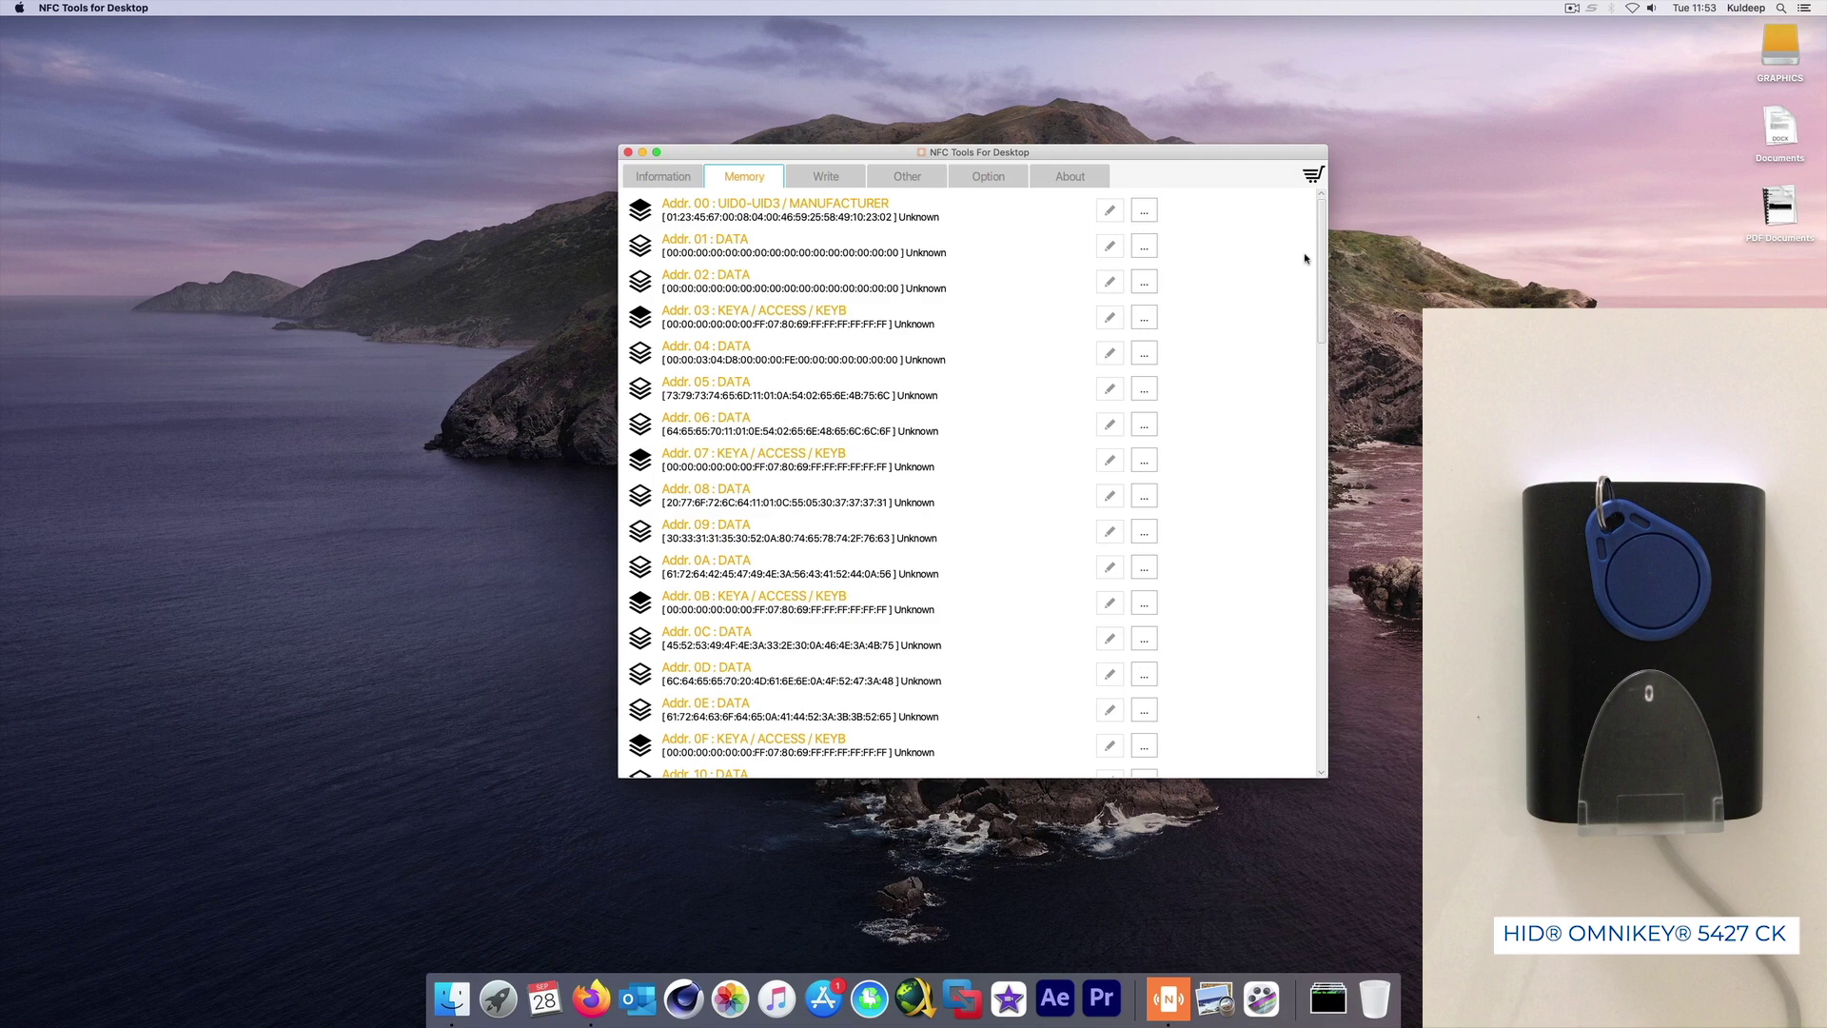
left_click_drag(1321, 261, 1297, 739)
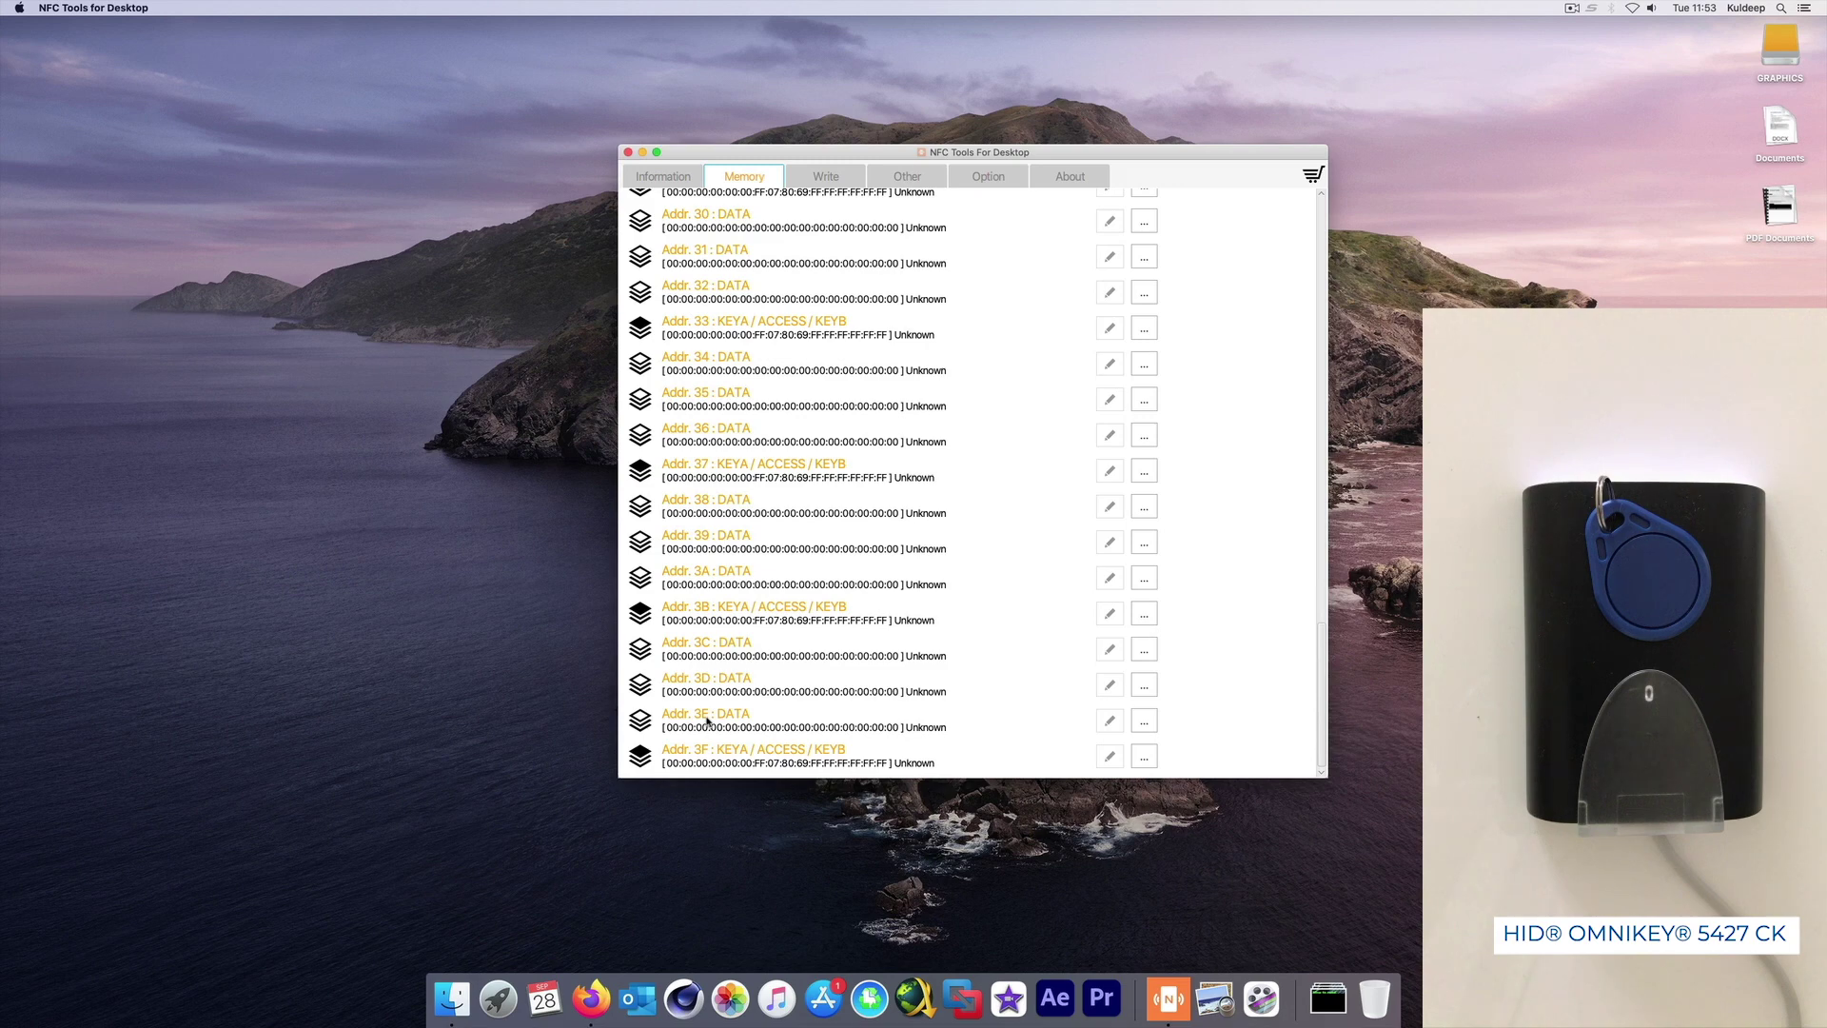
left_click_drag(1322, 653, 1303, 238)
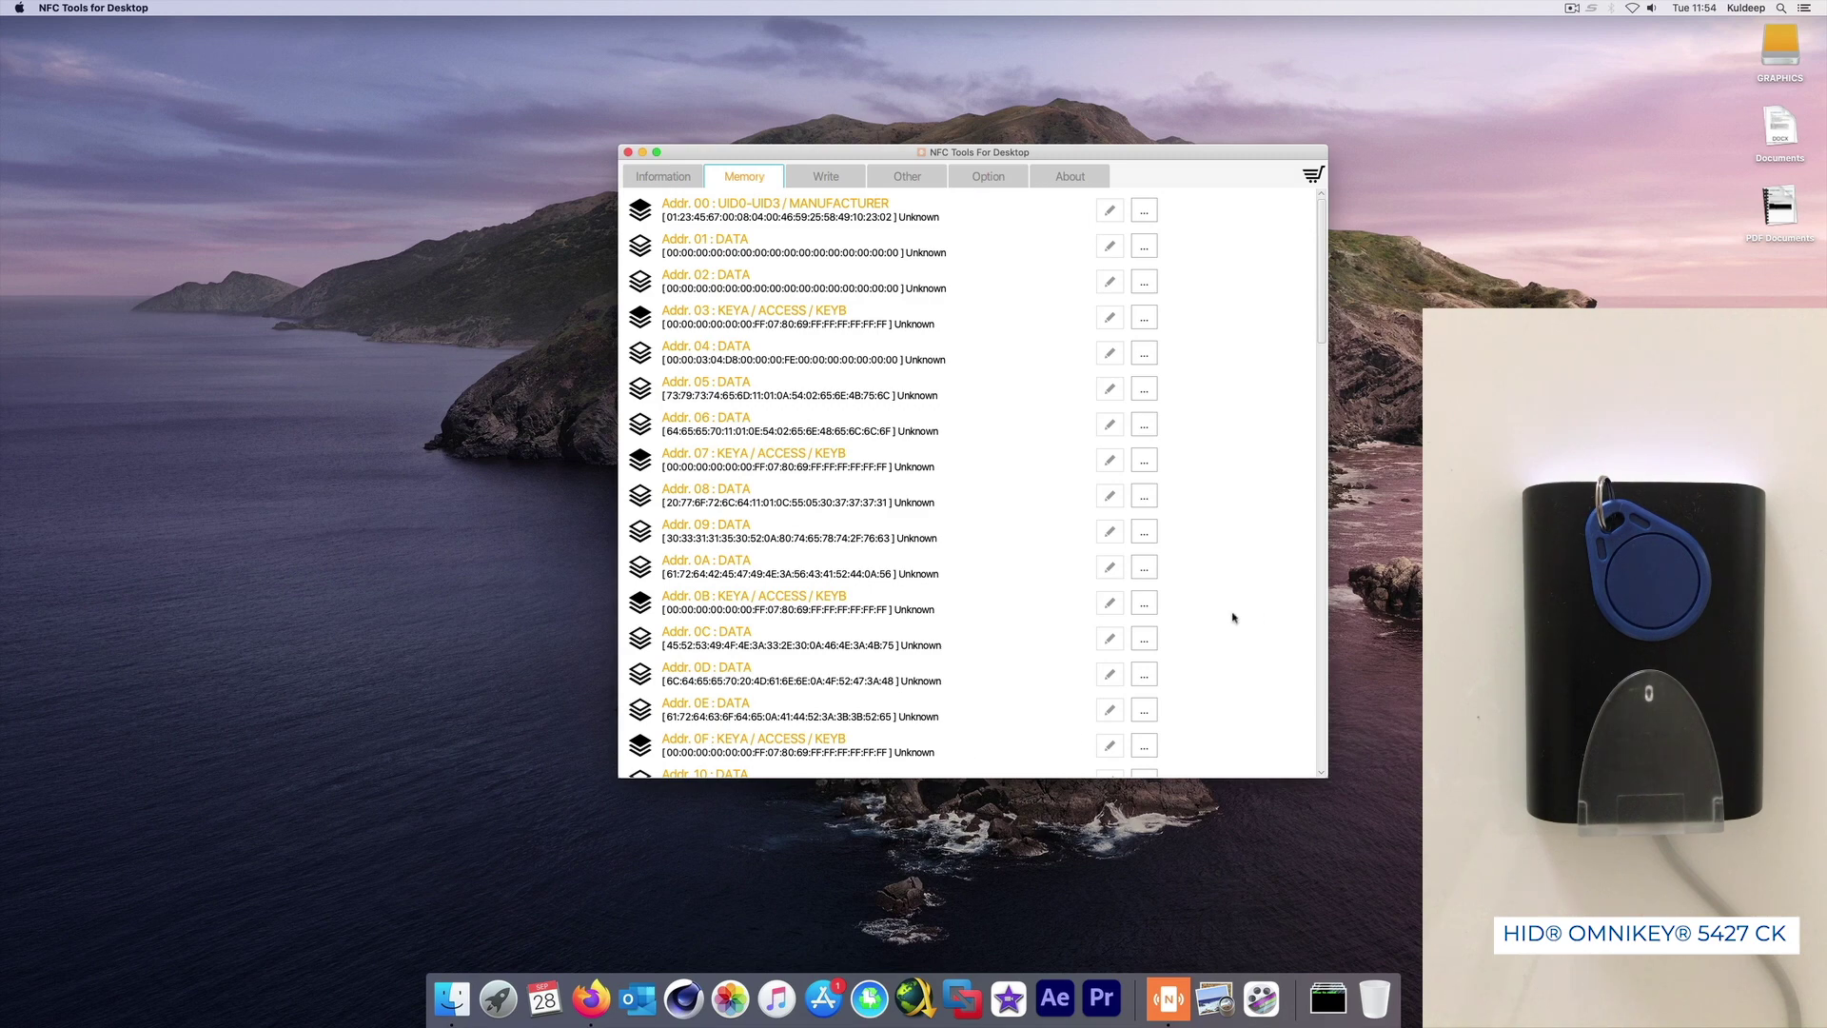
left_click_drag(1322, 298, 1319, 495)
scroll(1151, 236, "up", 10)
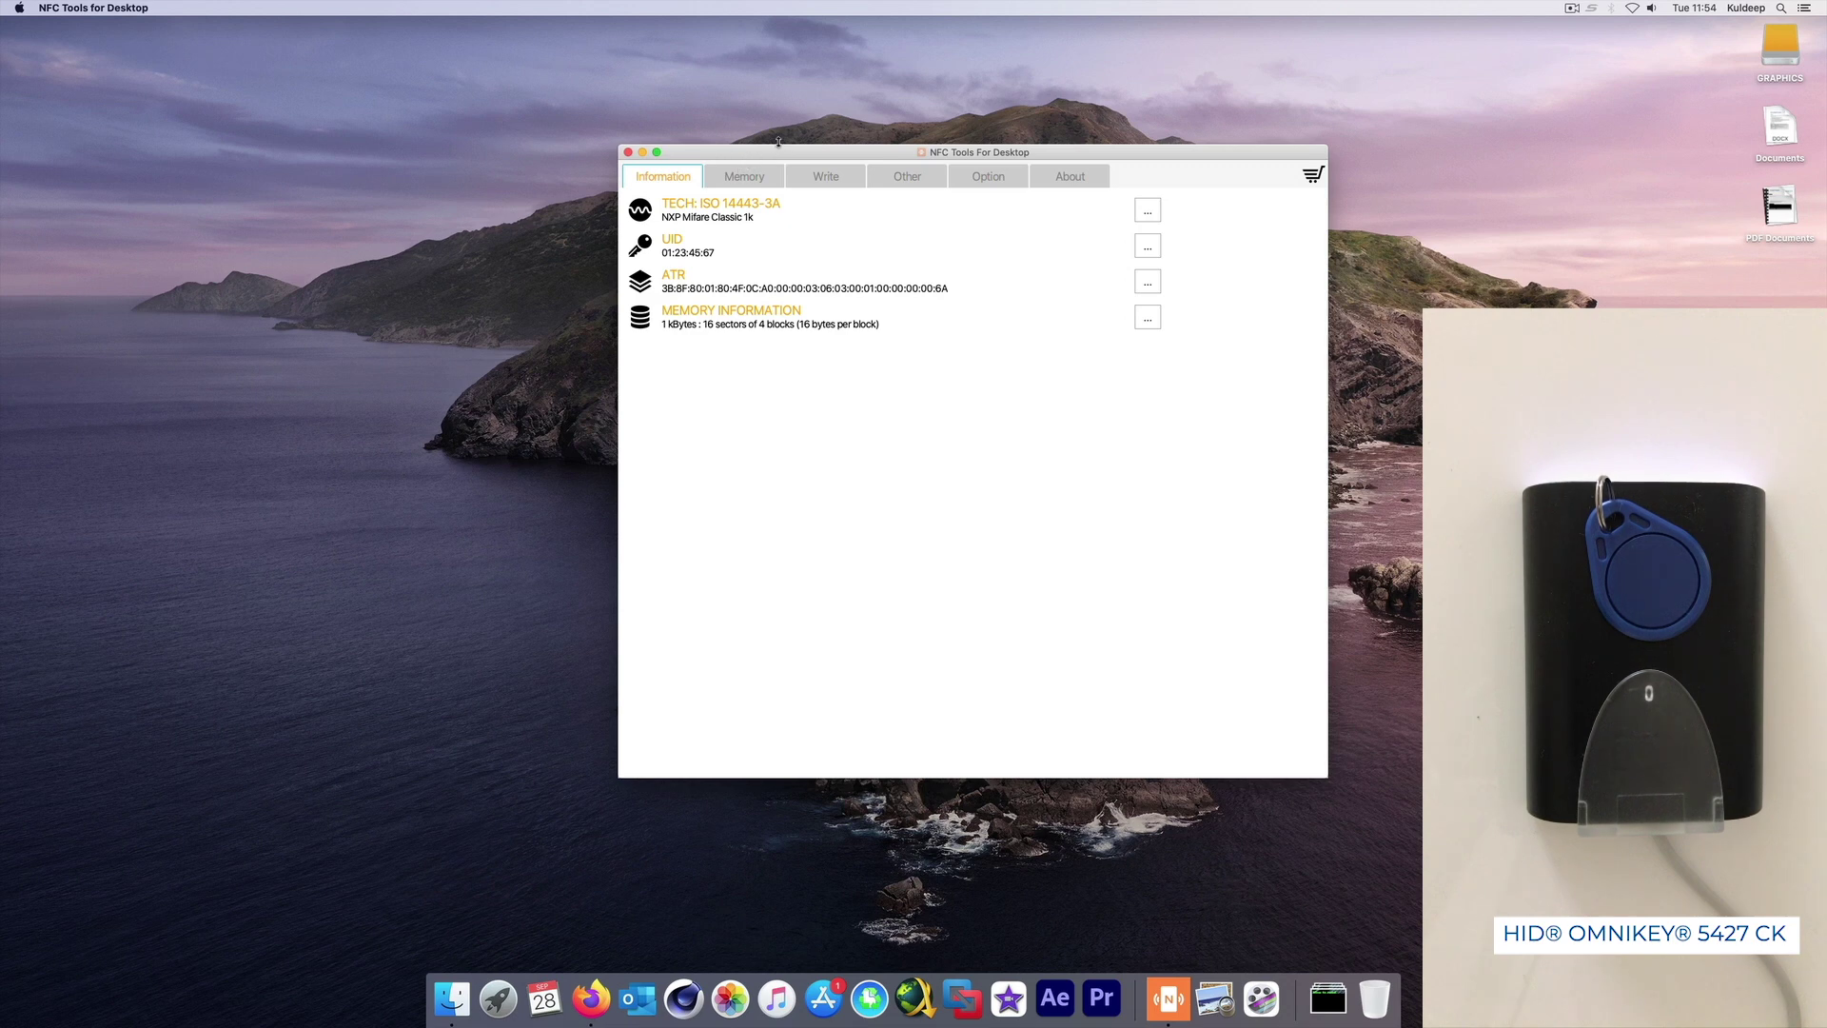
- Start a new Text record on the Write page and enter 'welcome to my channel'
left_click(757, 174)
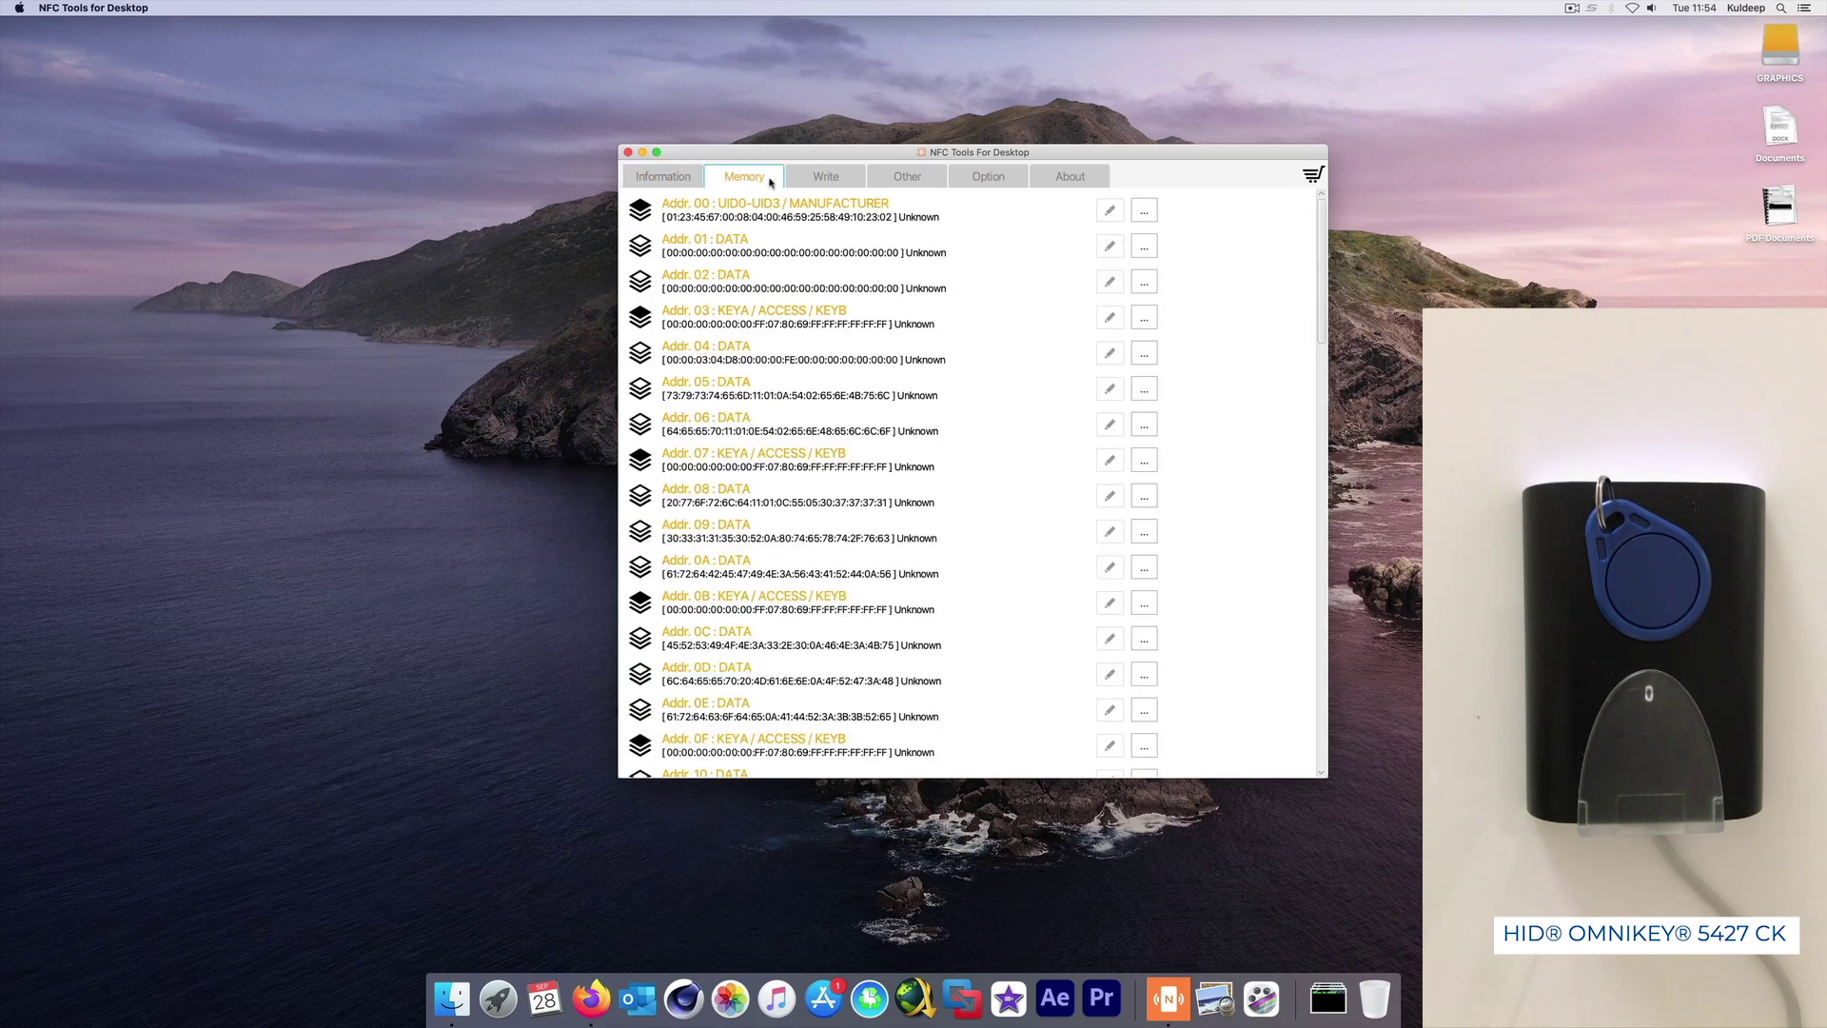
left_click(818, 178)
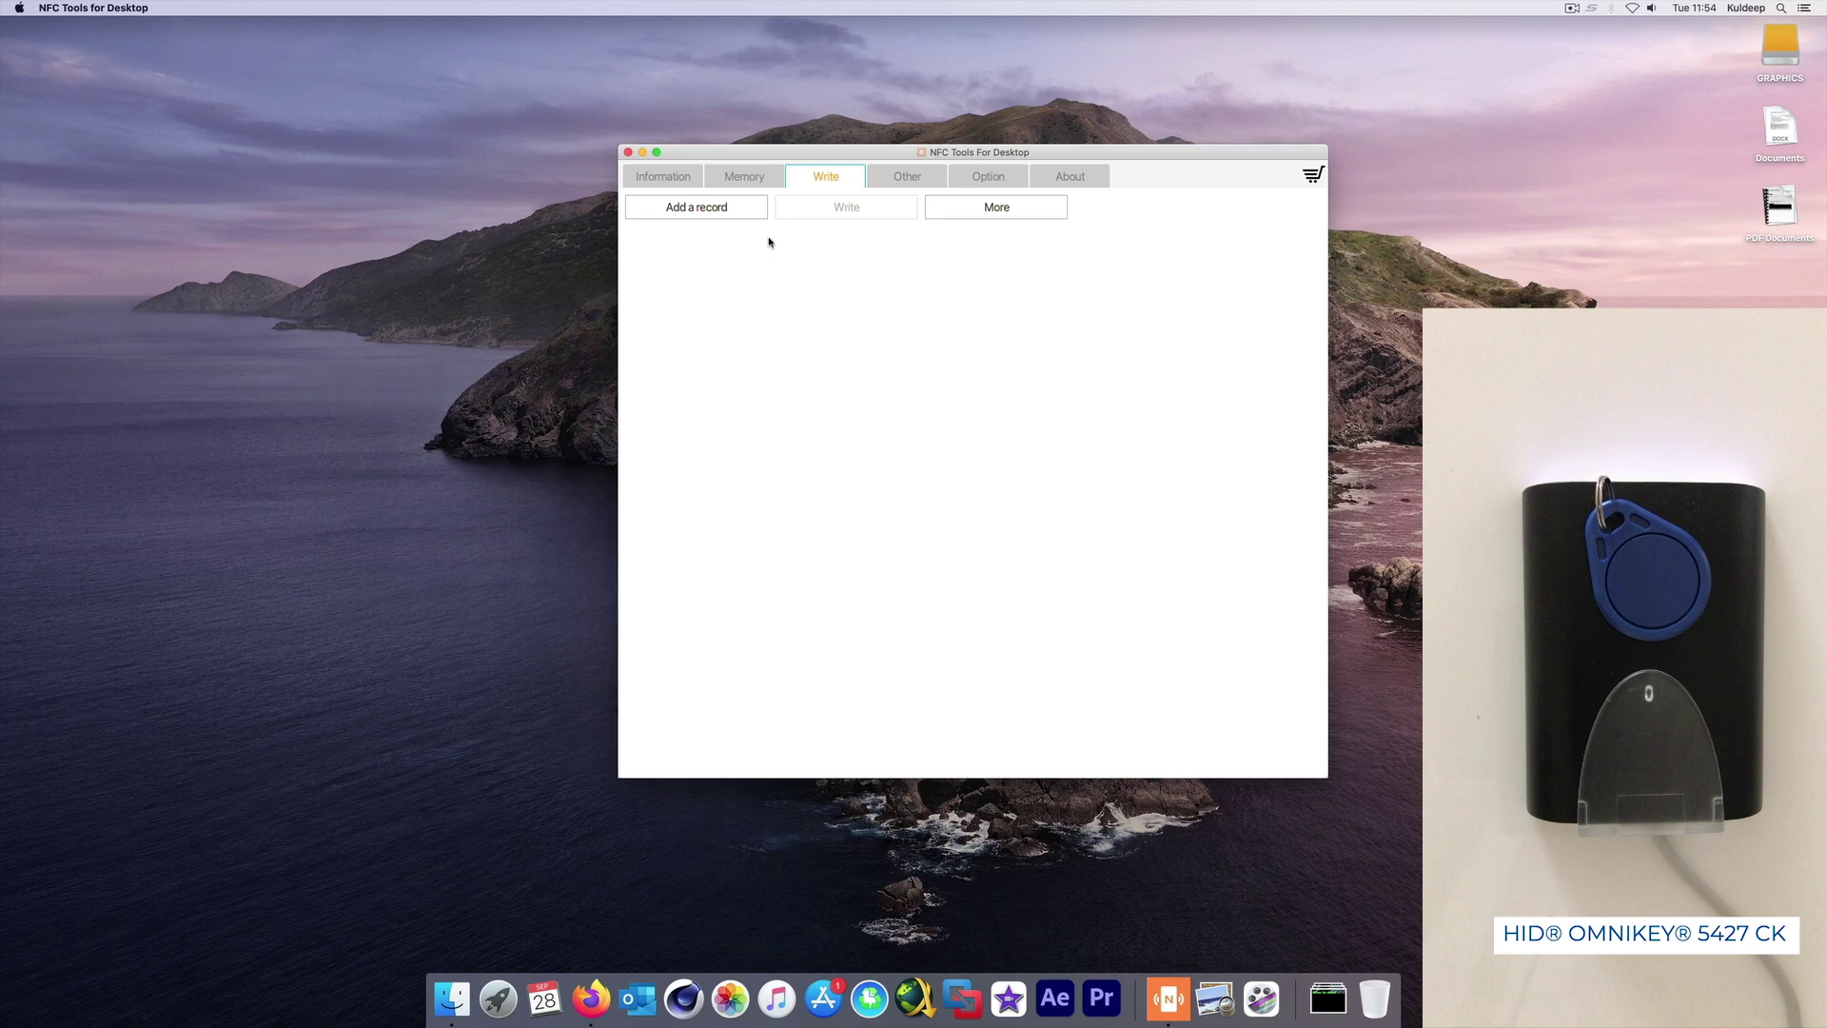
left_click(731, 221)
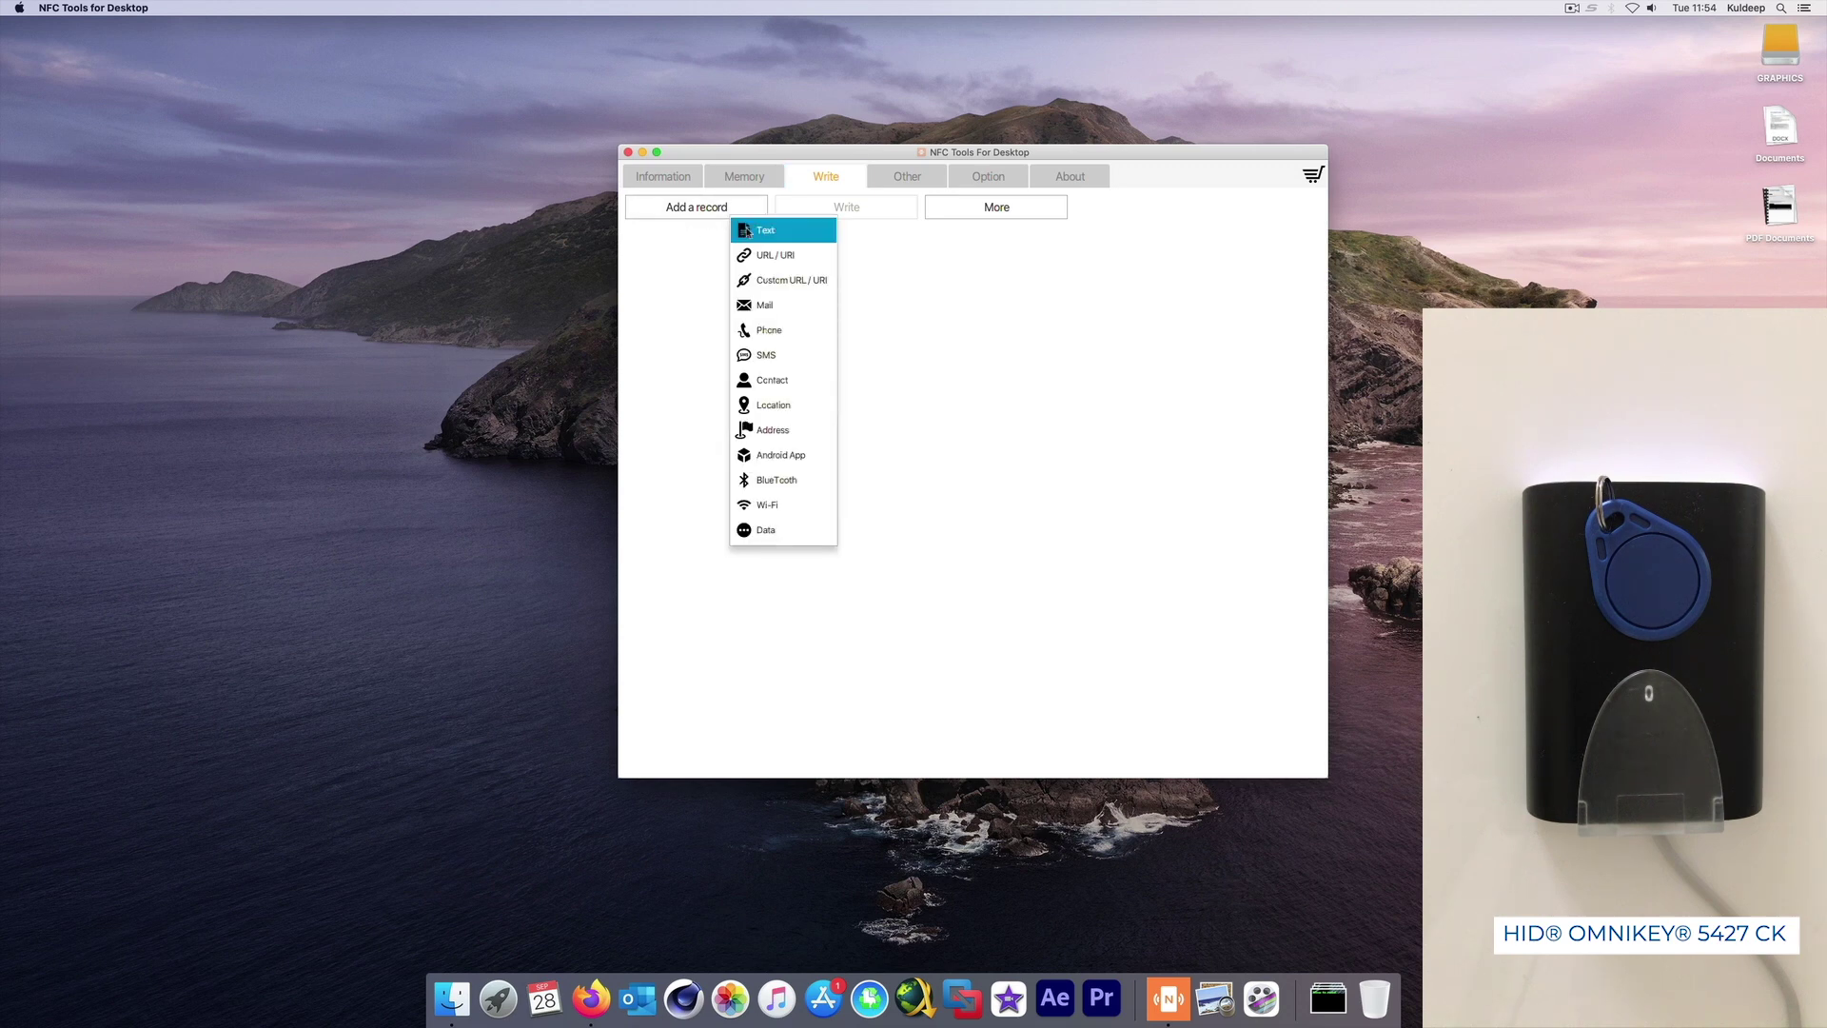
left_click(755, 232)
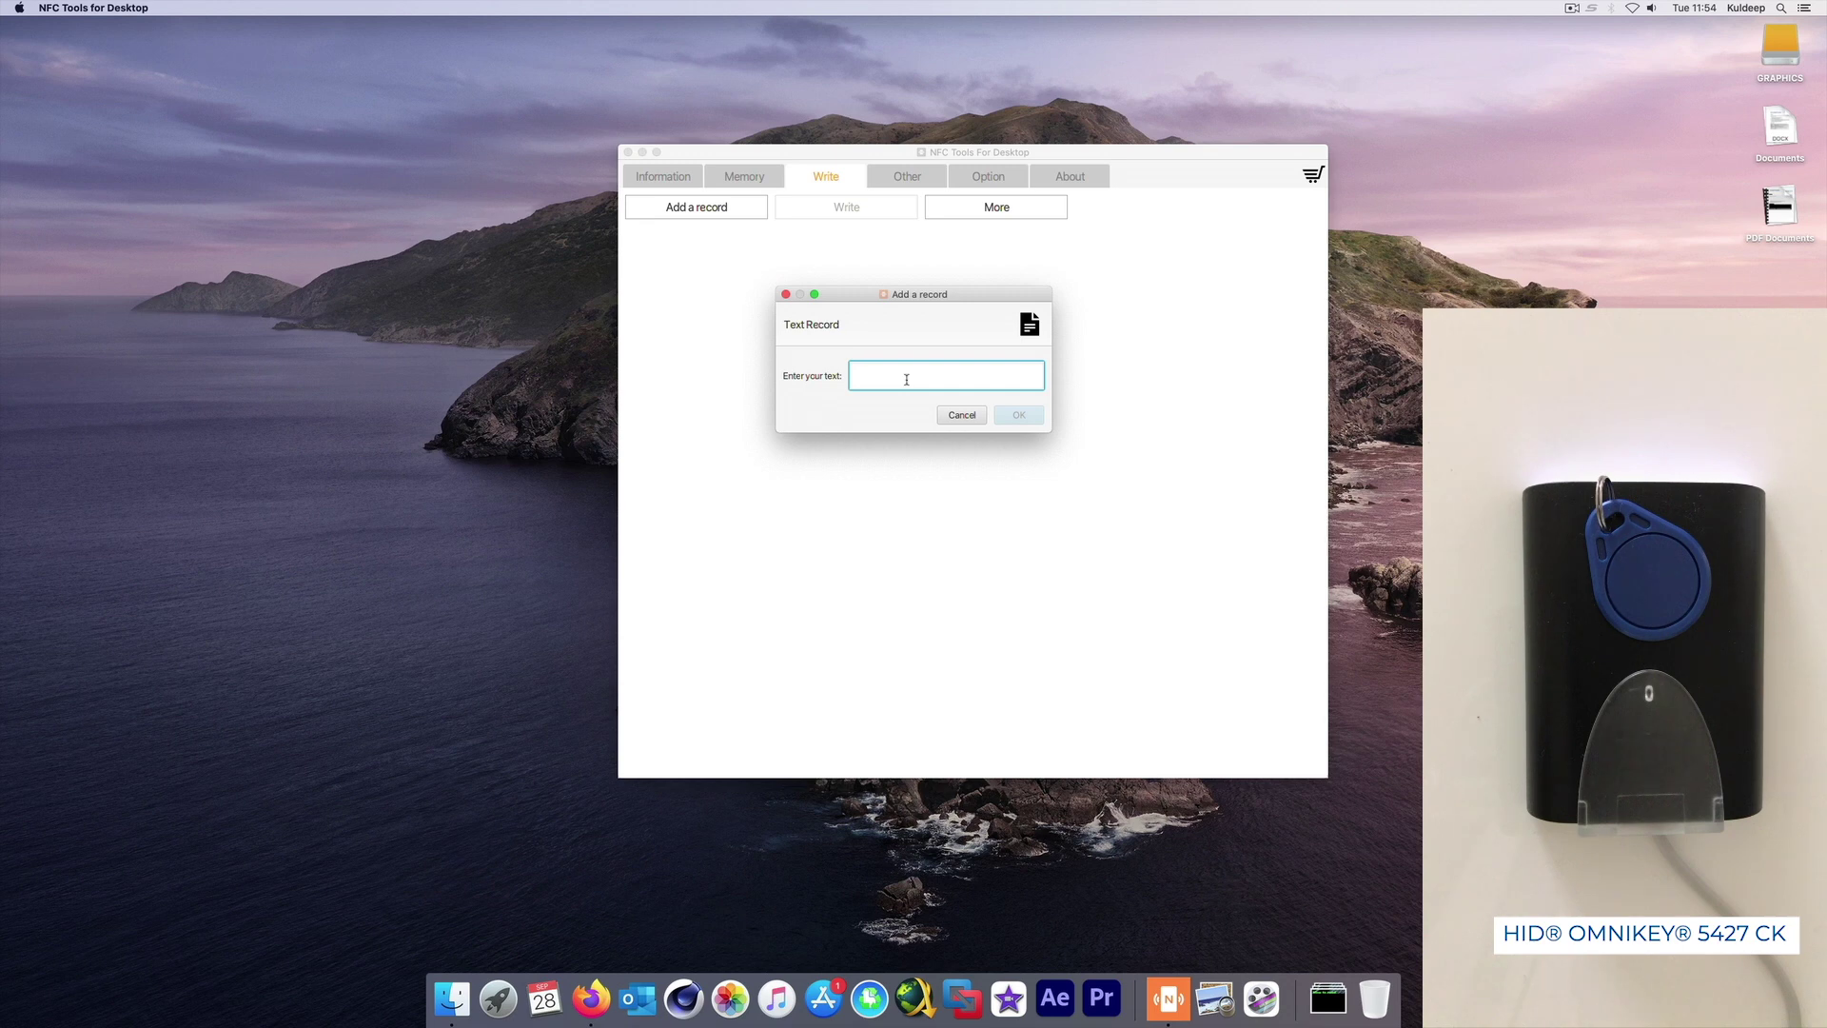
type("we")
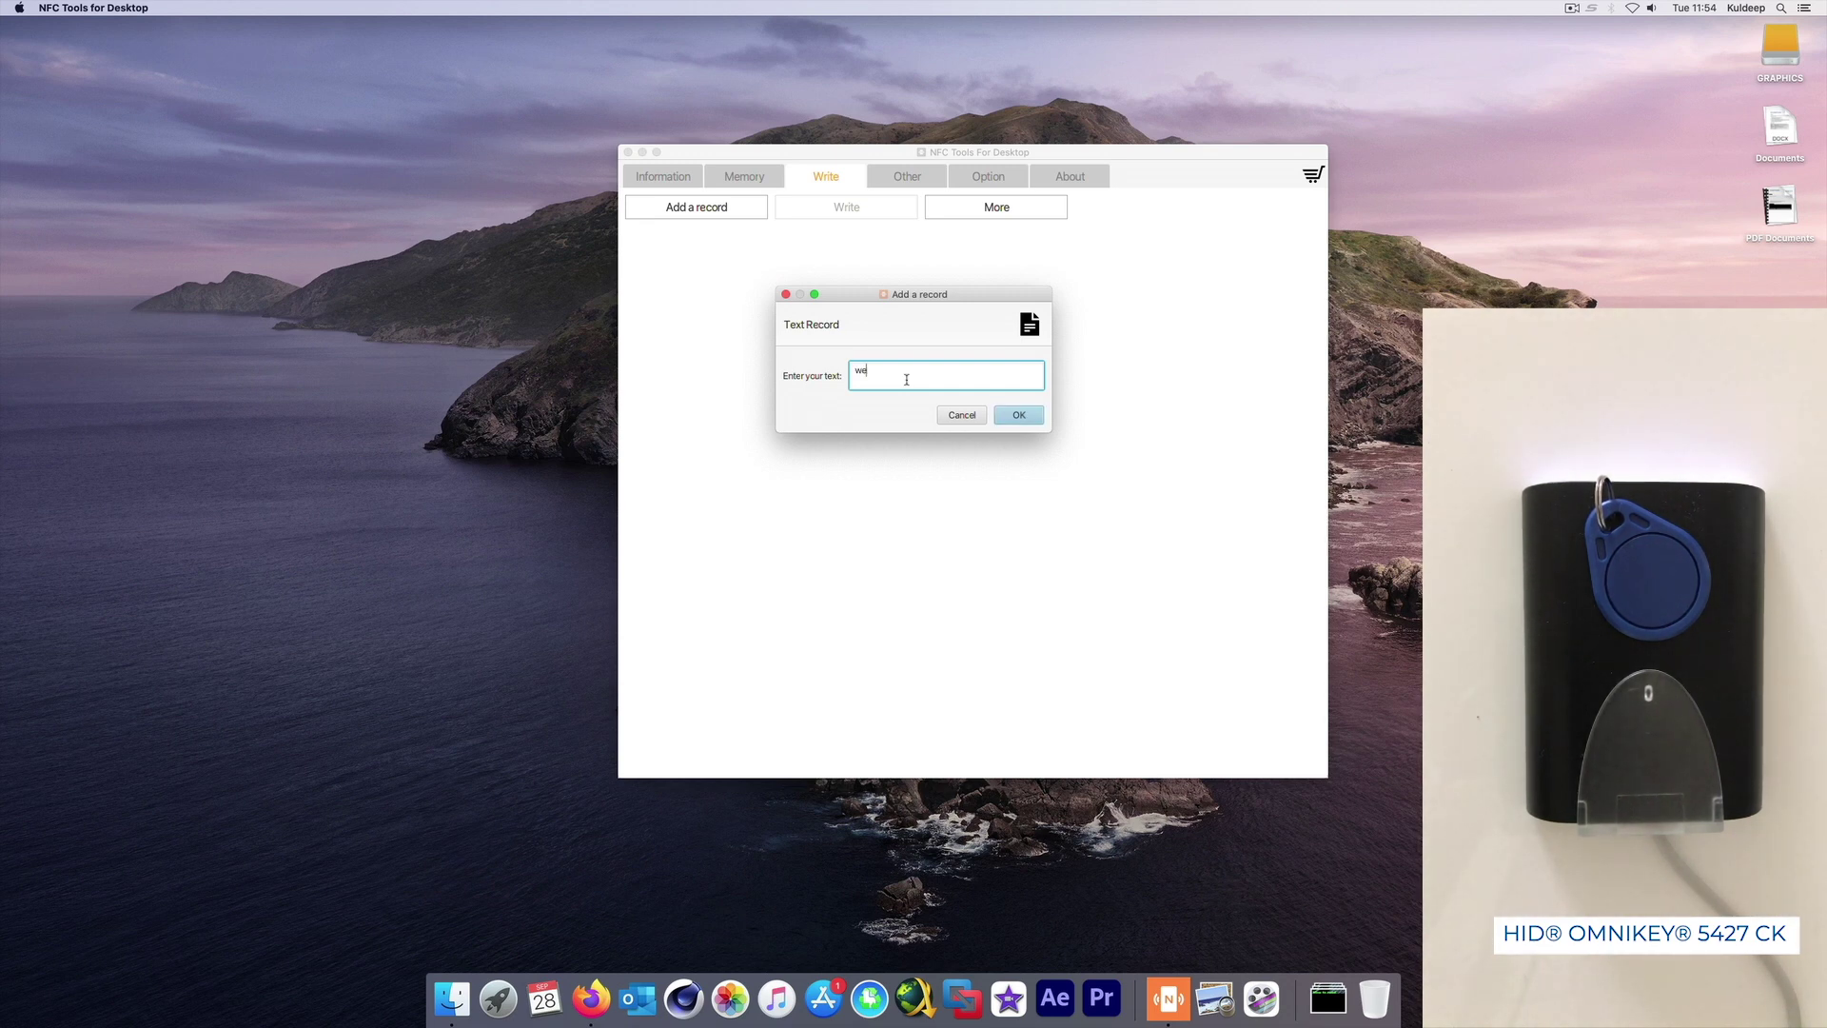
type("lcome to ey")
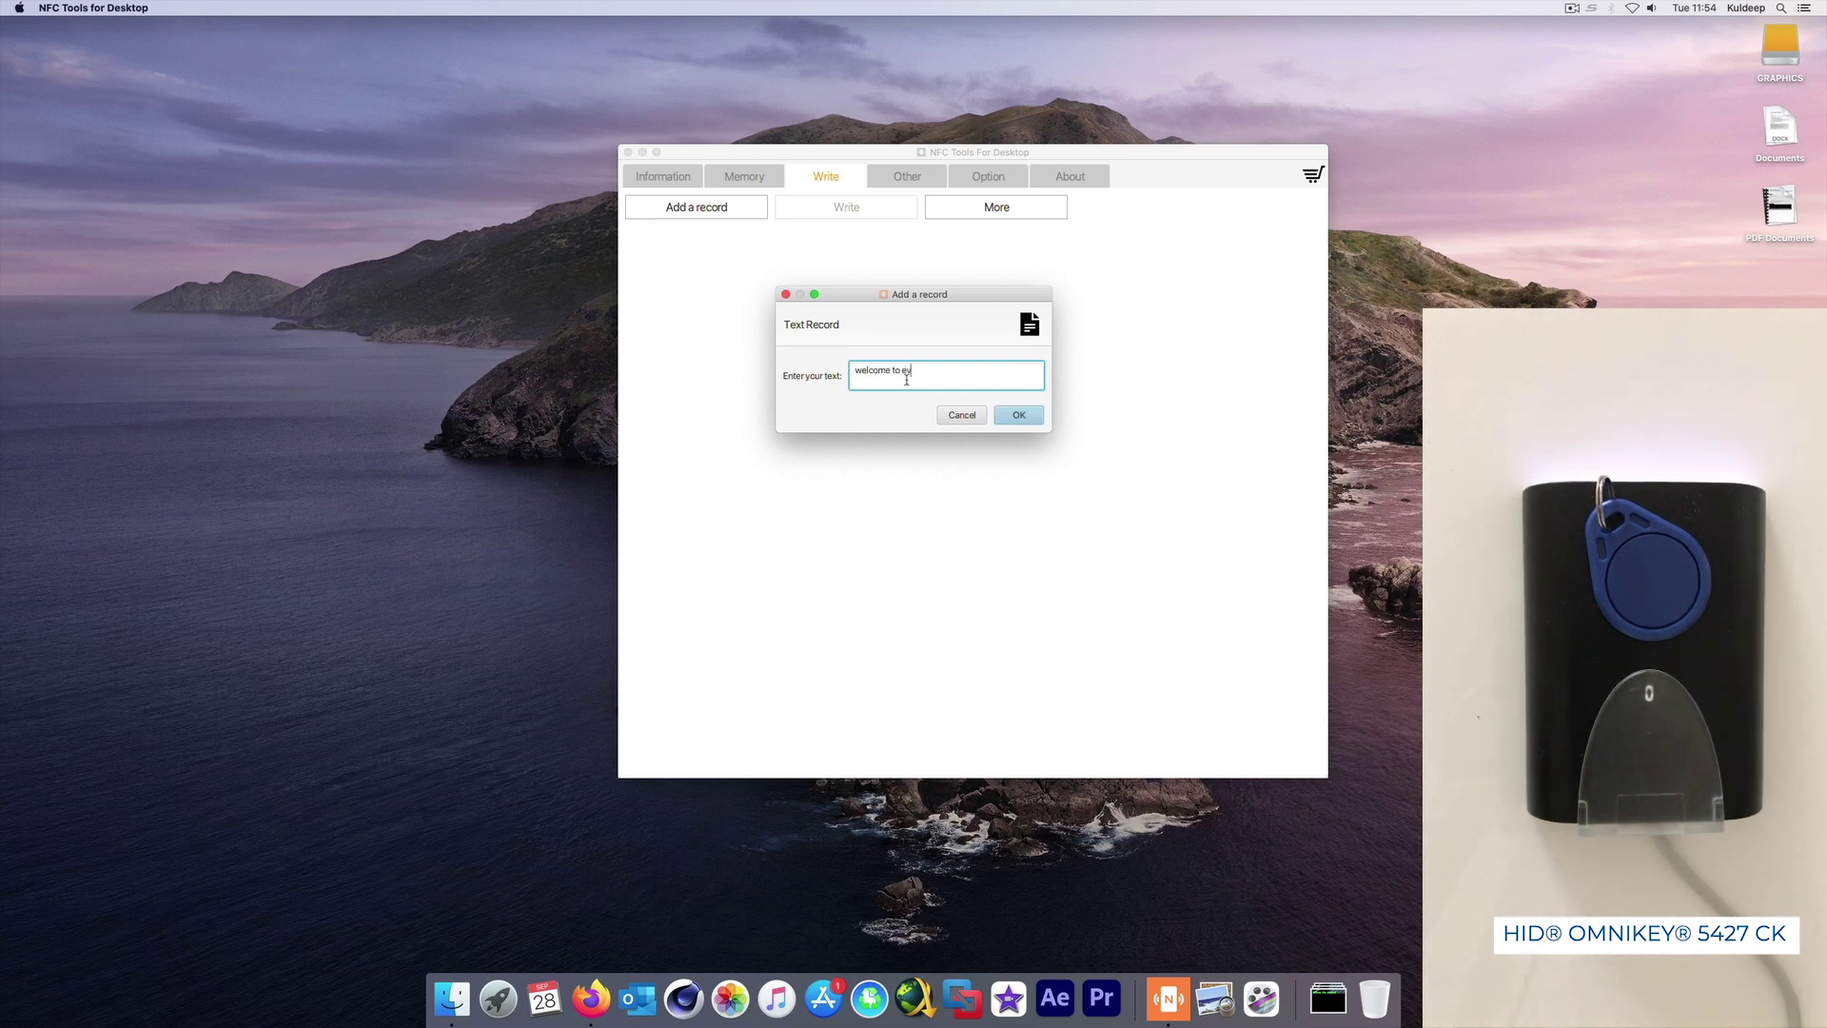
type(" mychannel")
- Confirm the text record, write it to the key fob, and dismiss the write-complete message
left_click(1019, 416)
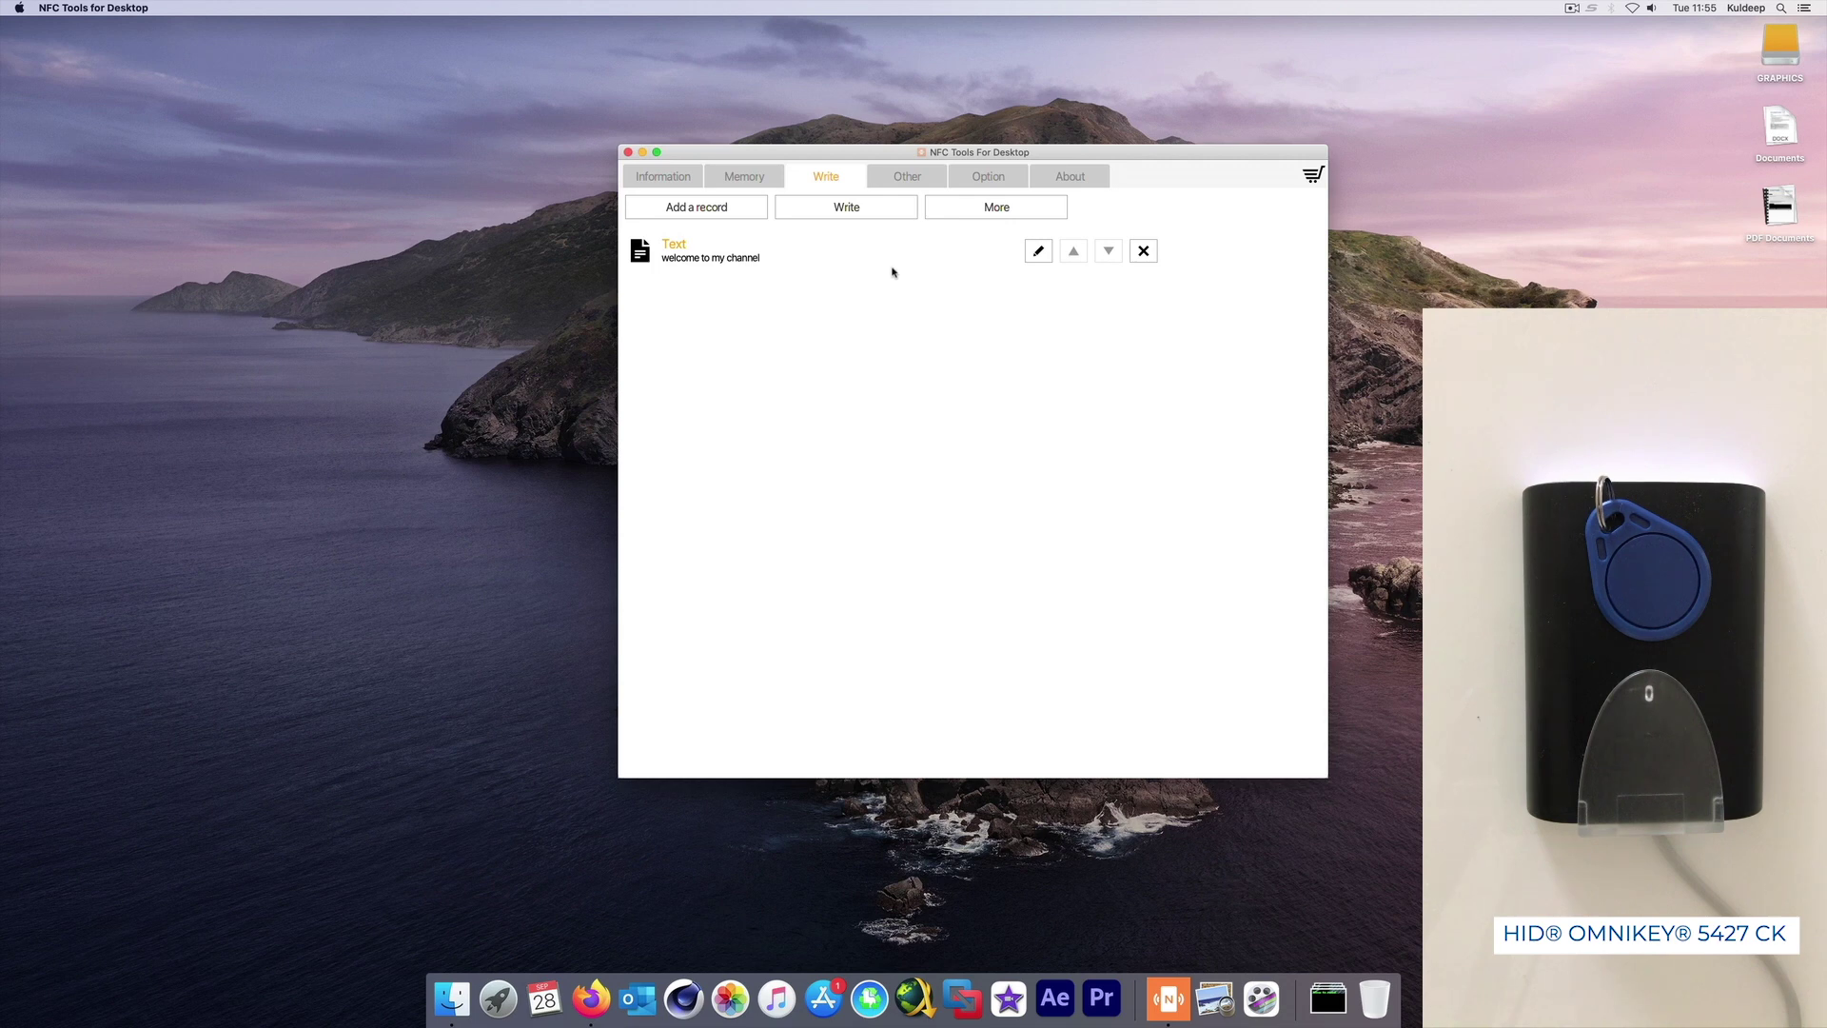
left_click(854, 211)
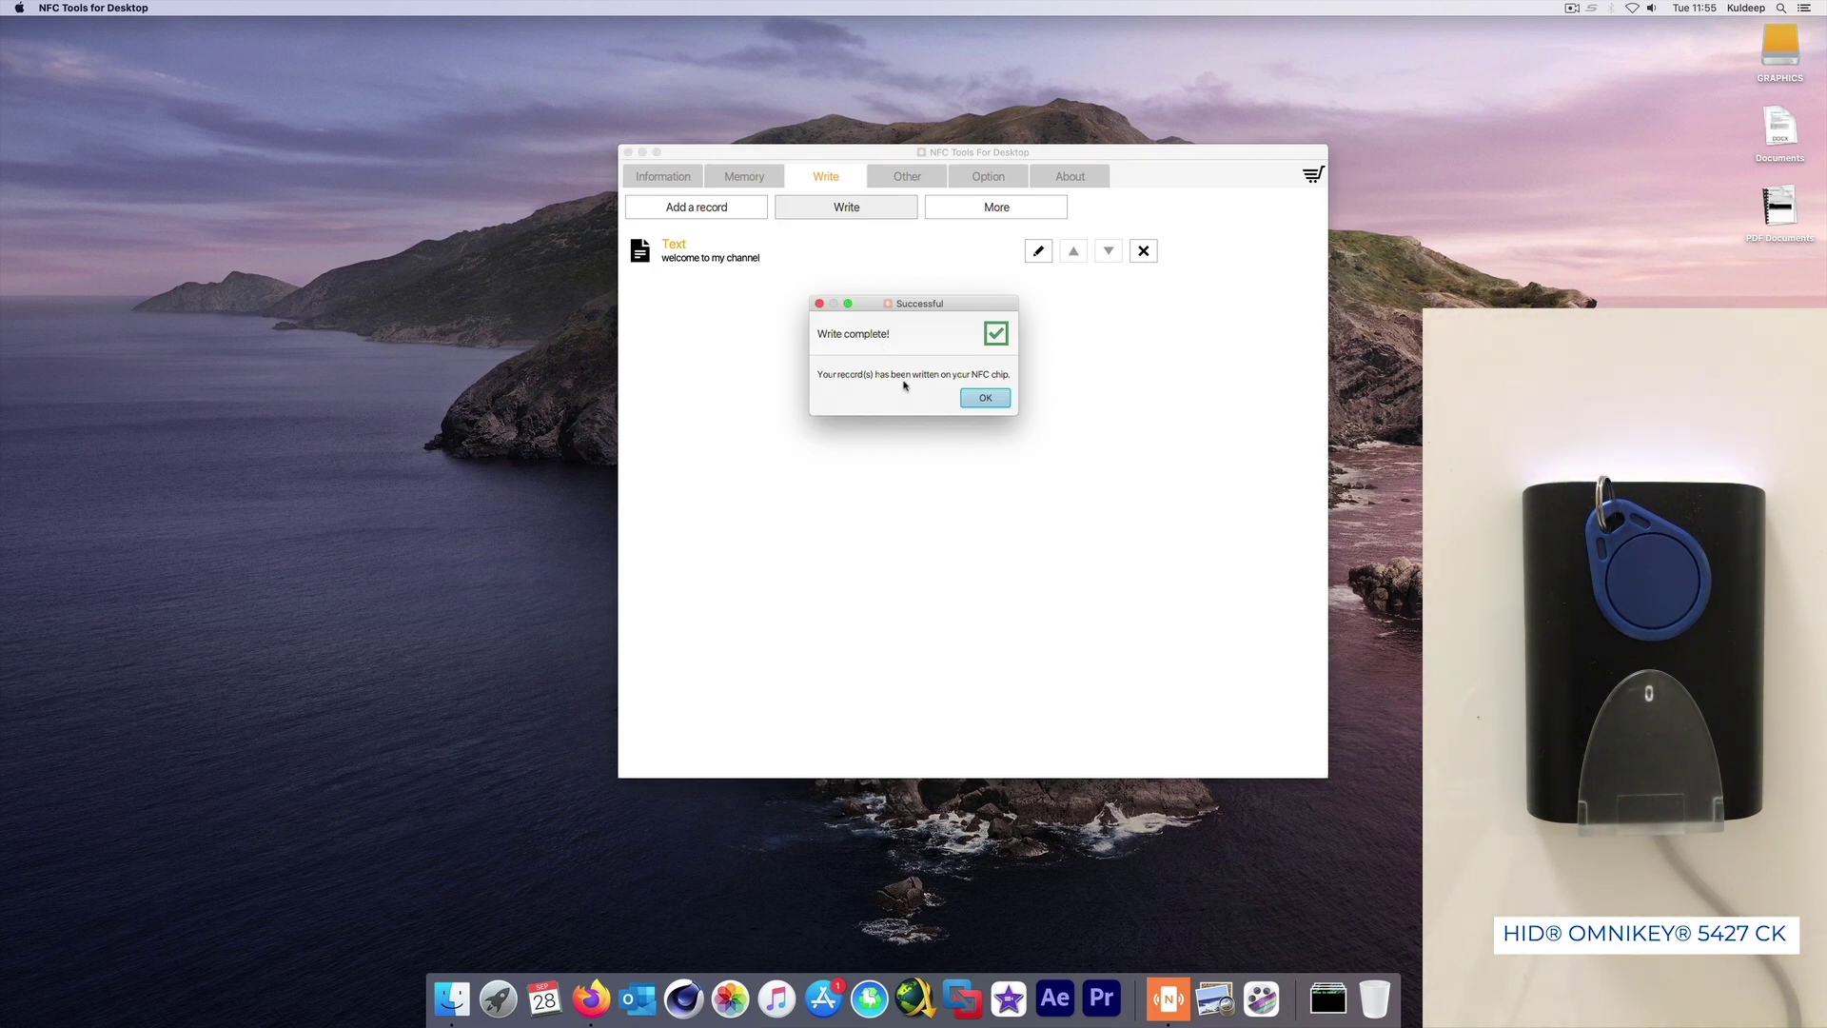
left_click(985, 398)
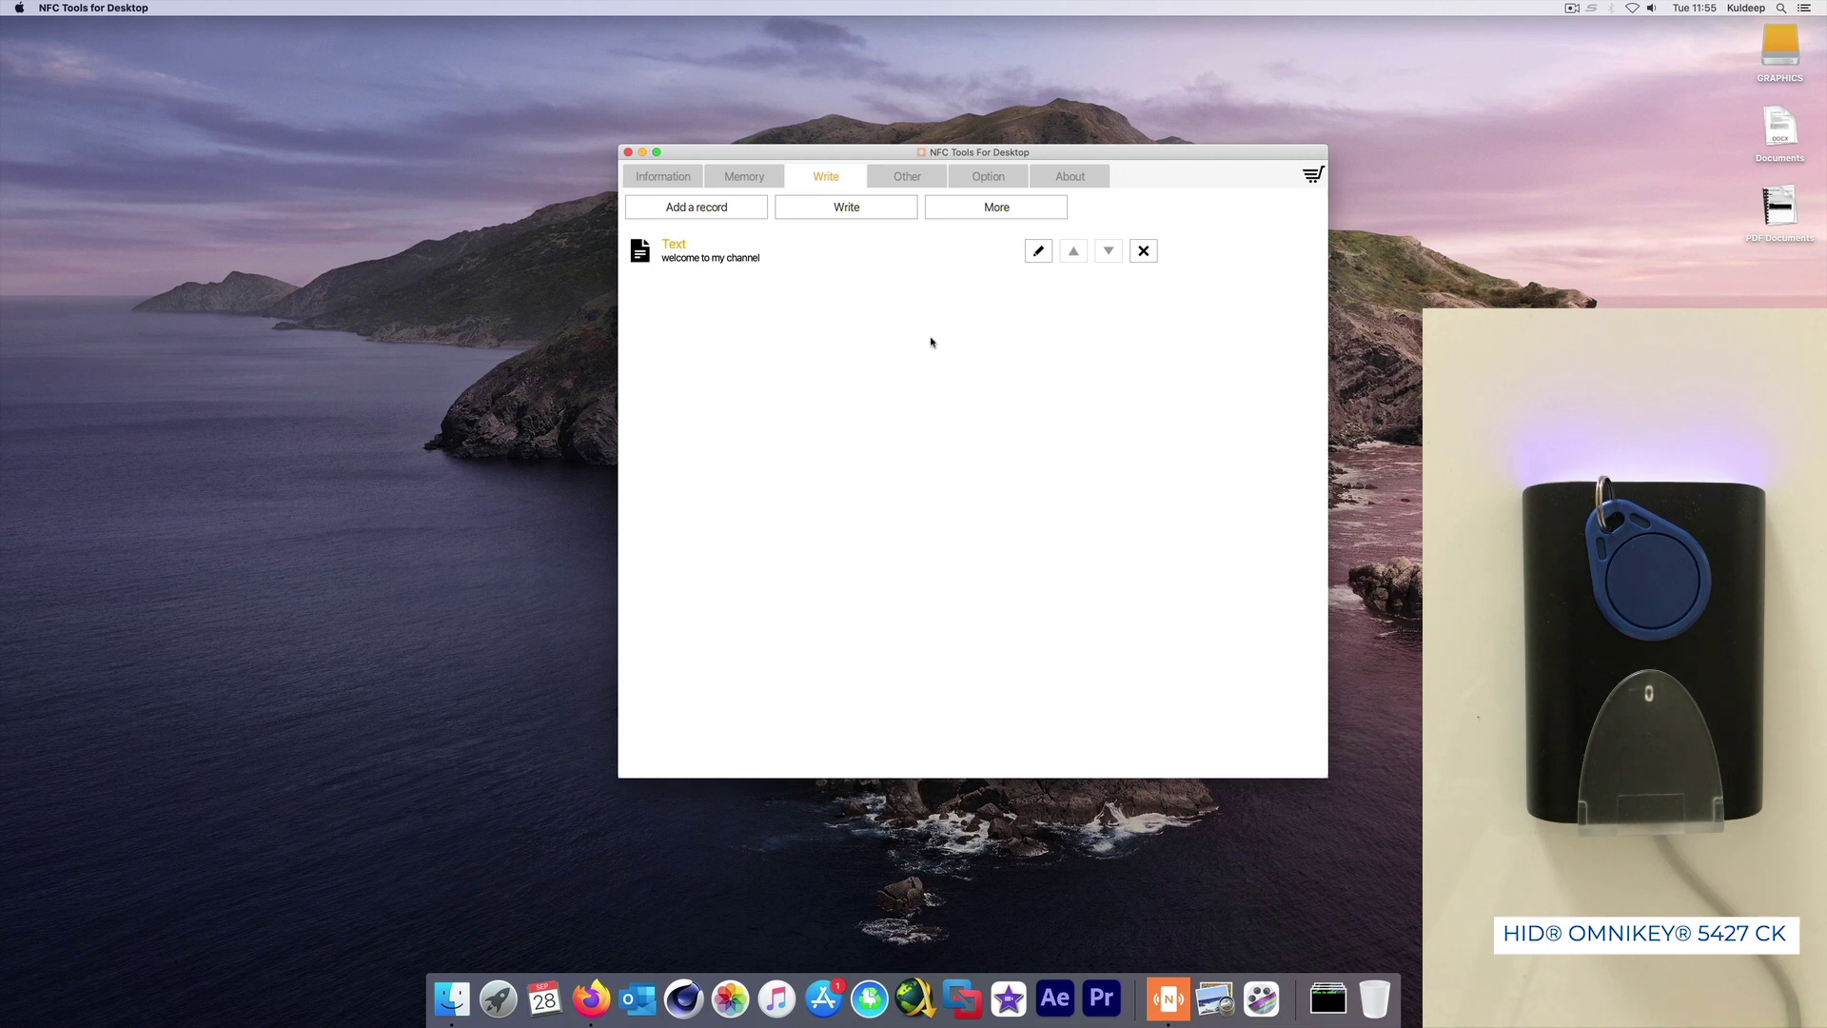
- Check the tag's memory blocks after writing the text record
left_click(751, 183)
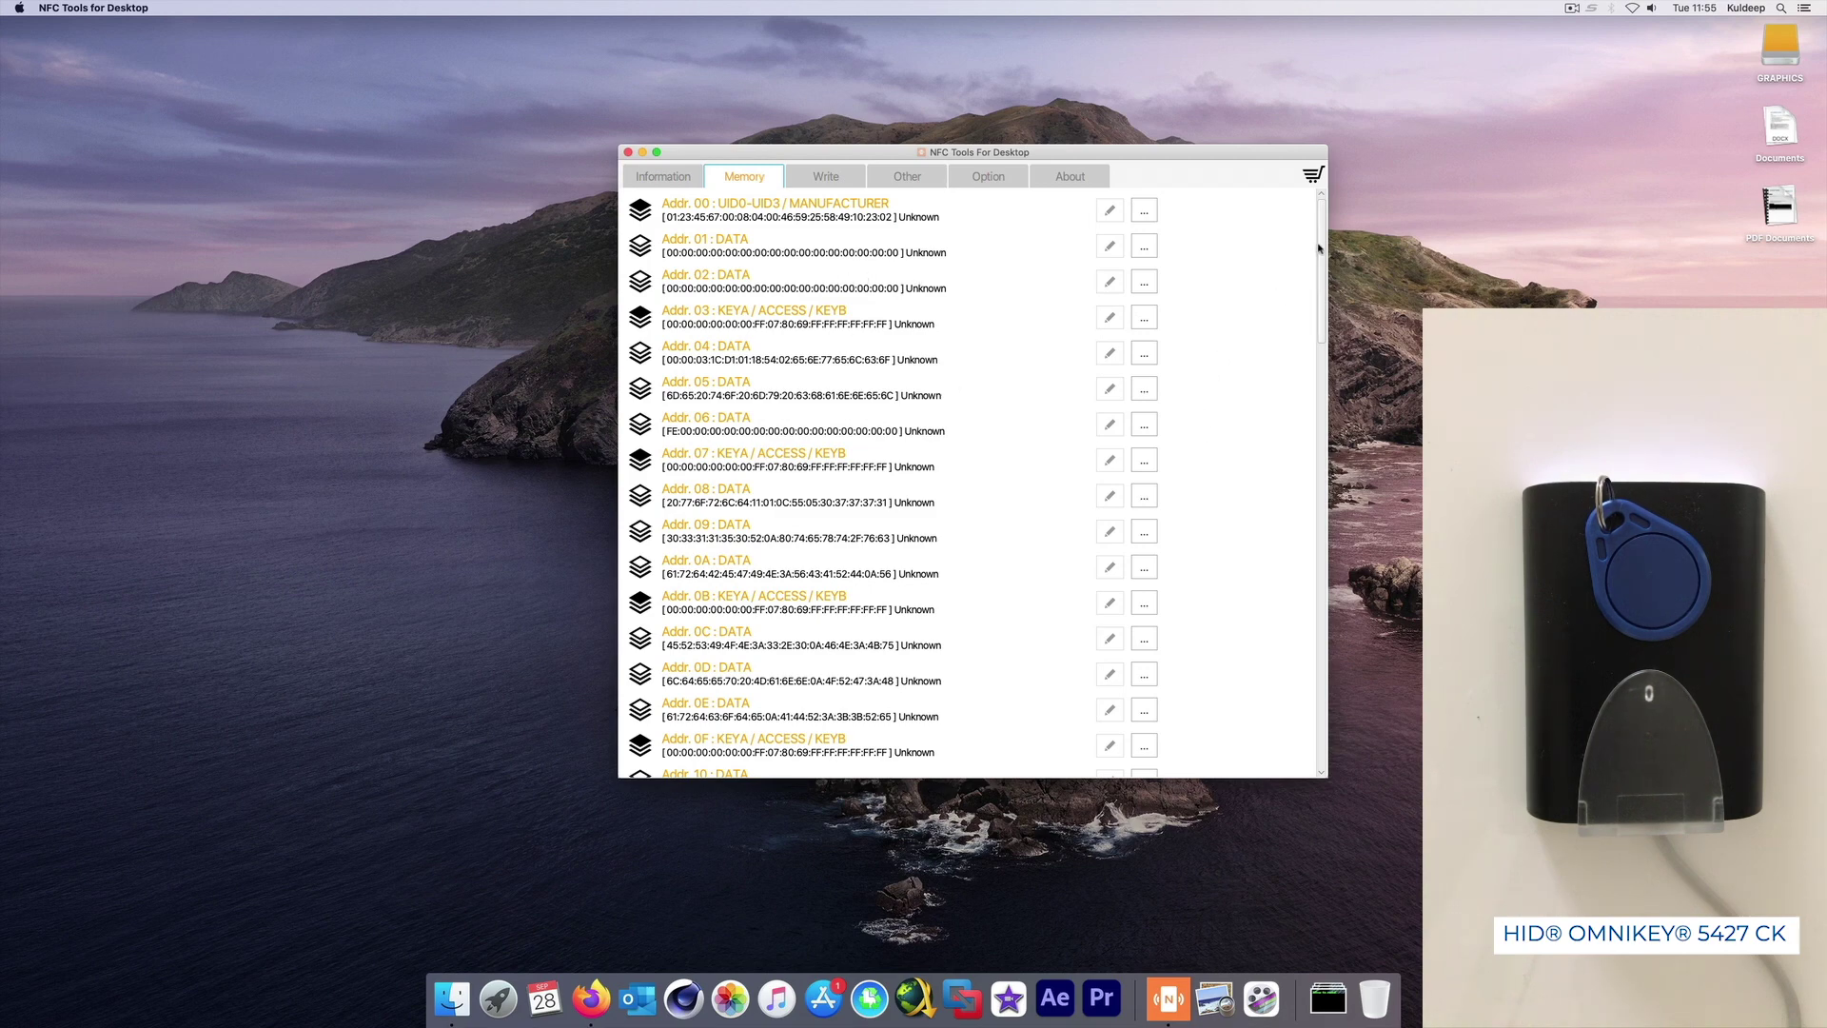
scroll(1314, 280, "down", 5)
left_click_drag(1317, 296, 1315, 220)
- Open and cancel the text record edit, then view Information showing Record 0 'welcome to my channel'
left_click(824, 182)
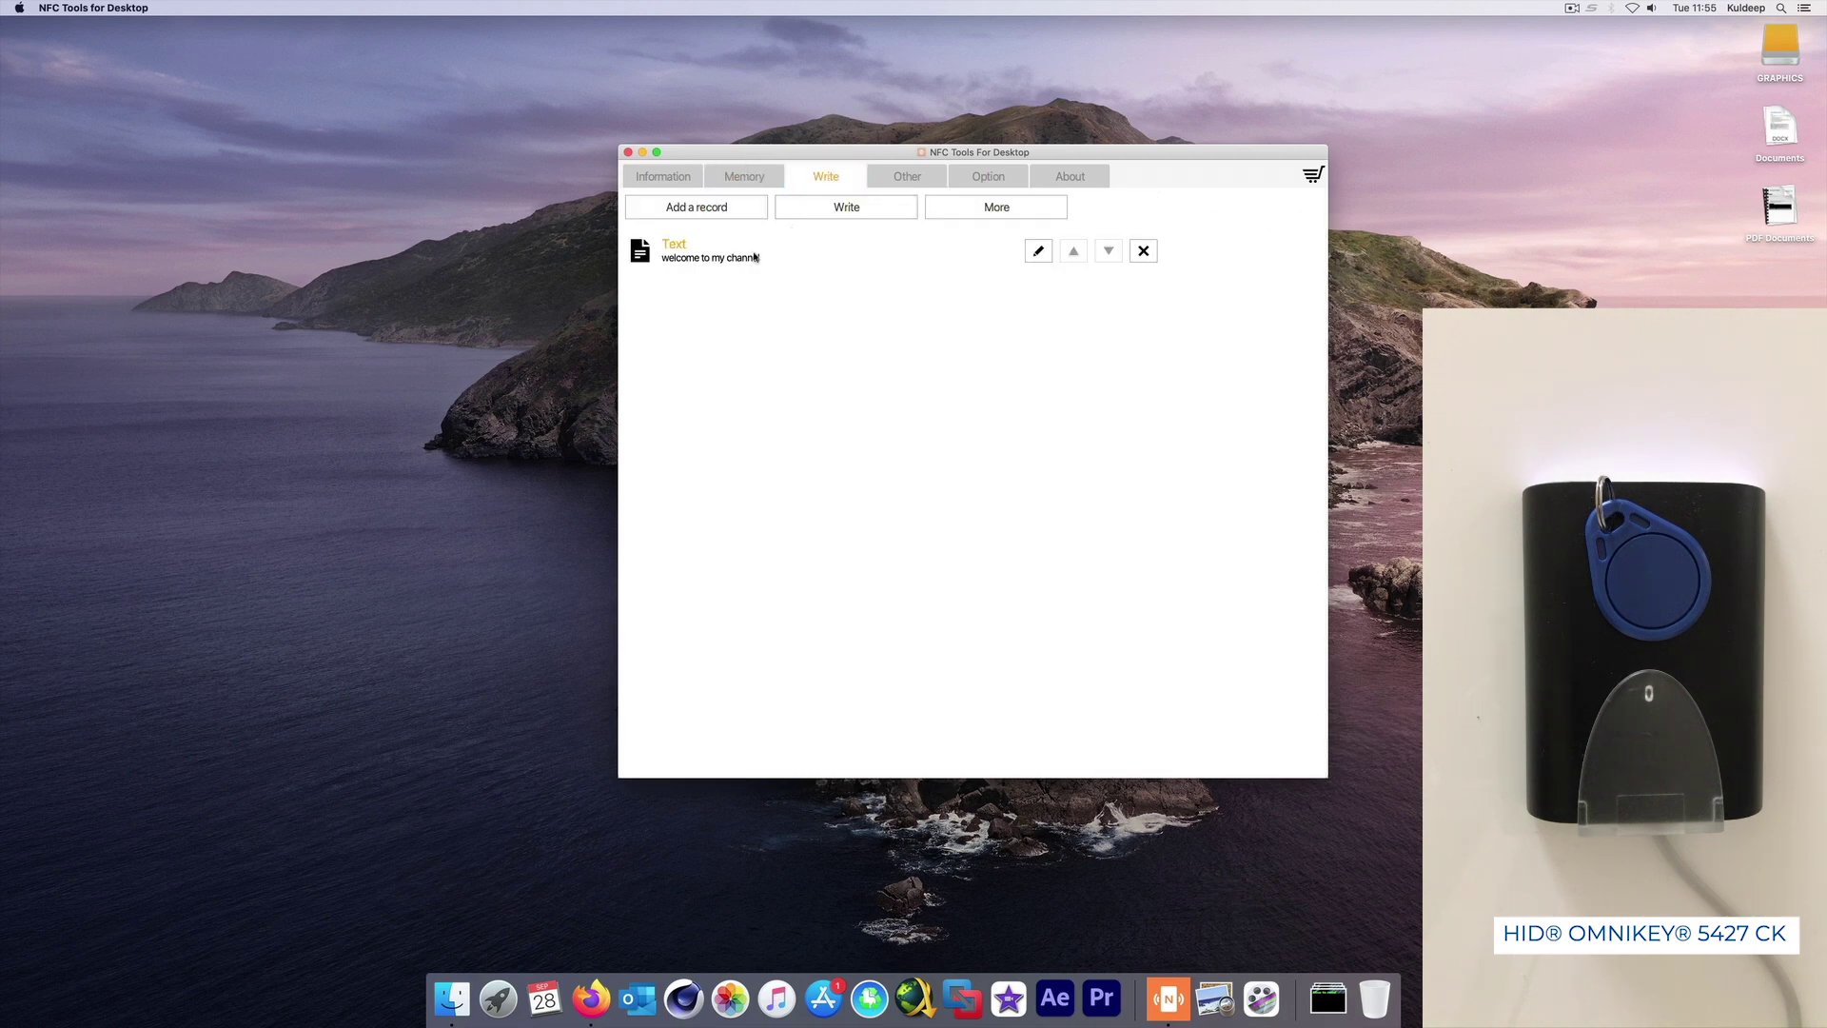
left_click(1051, 258)
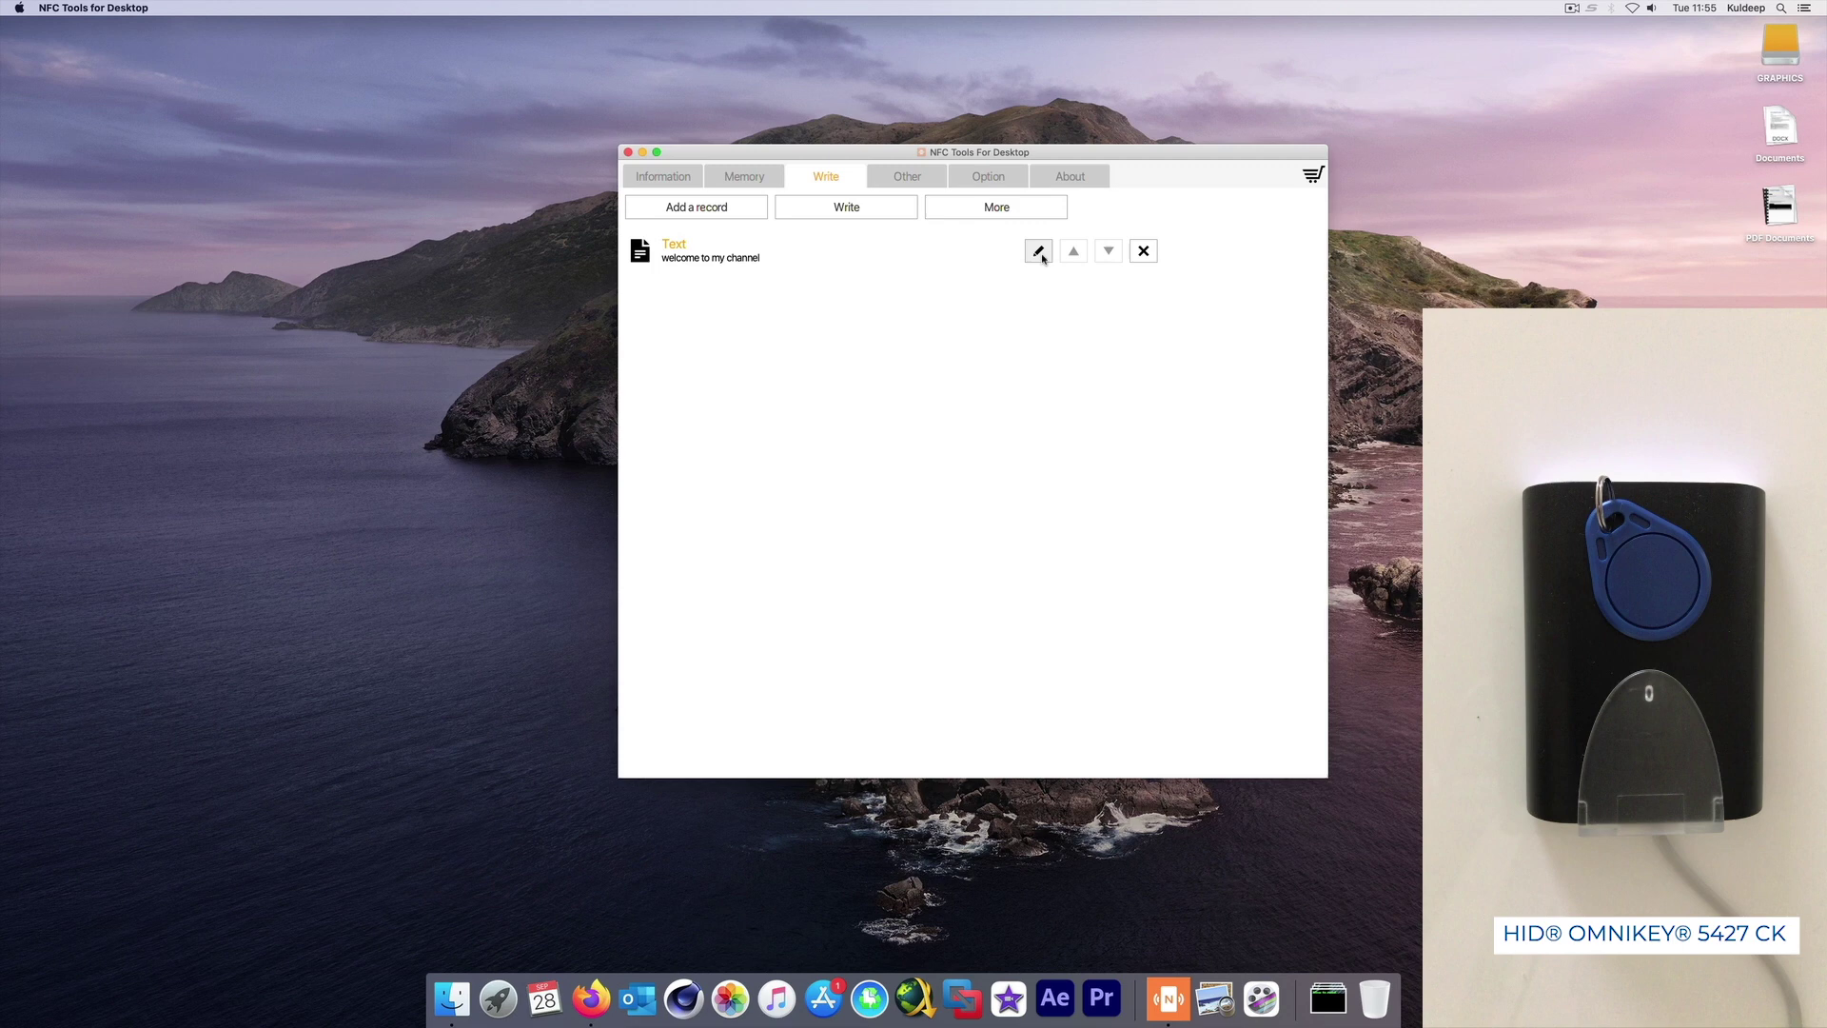
left_click(950, 419)
left_click(754, 180)
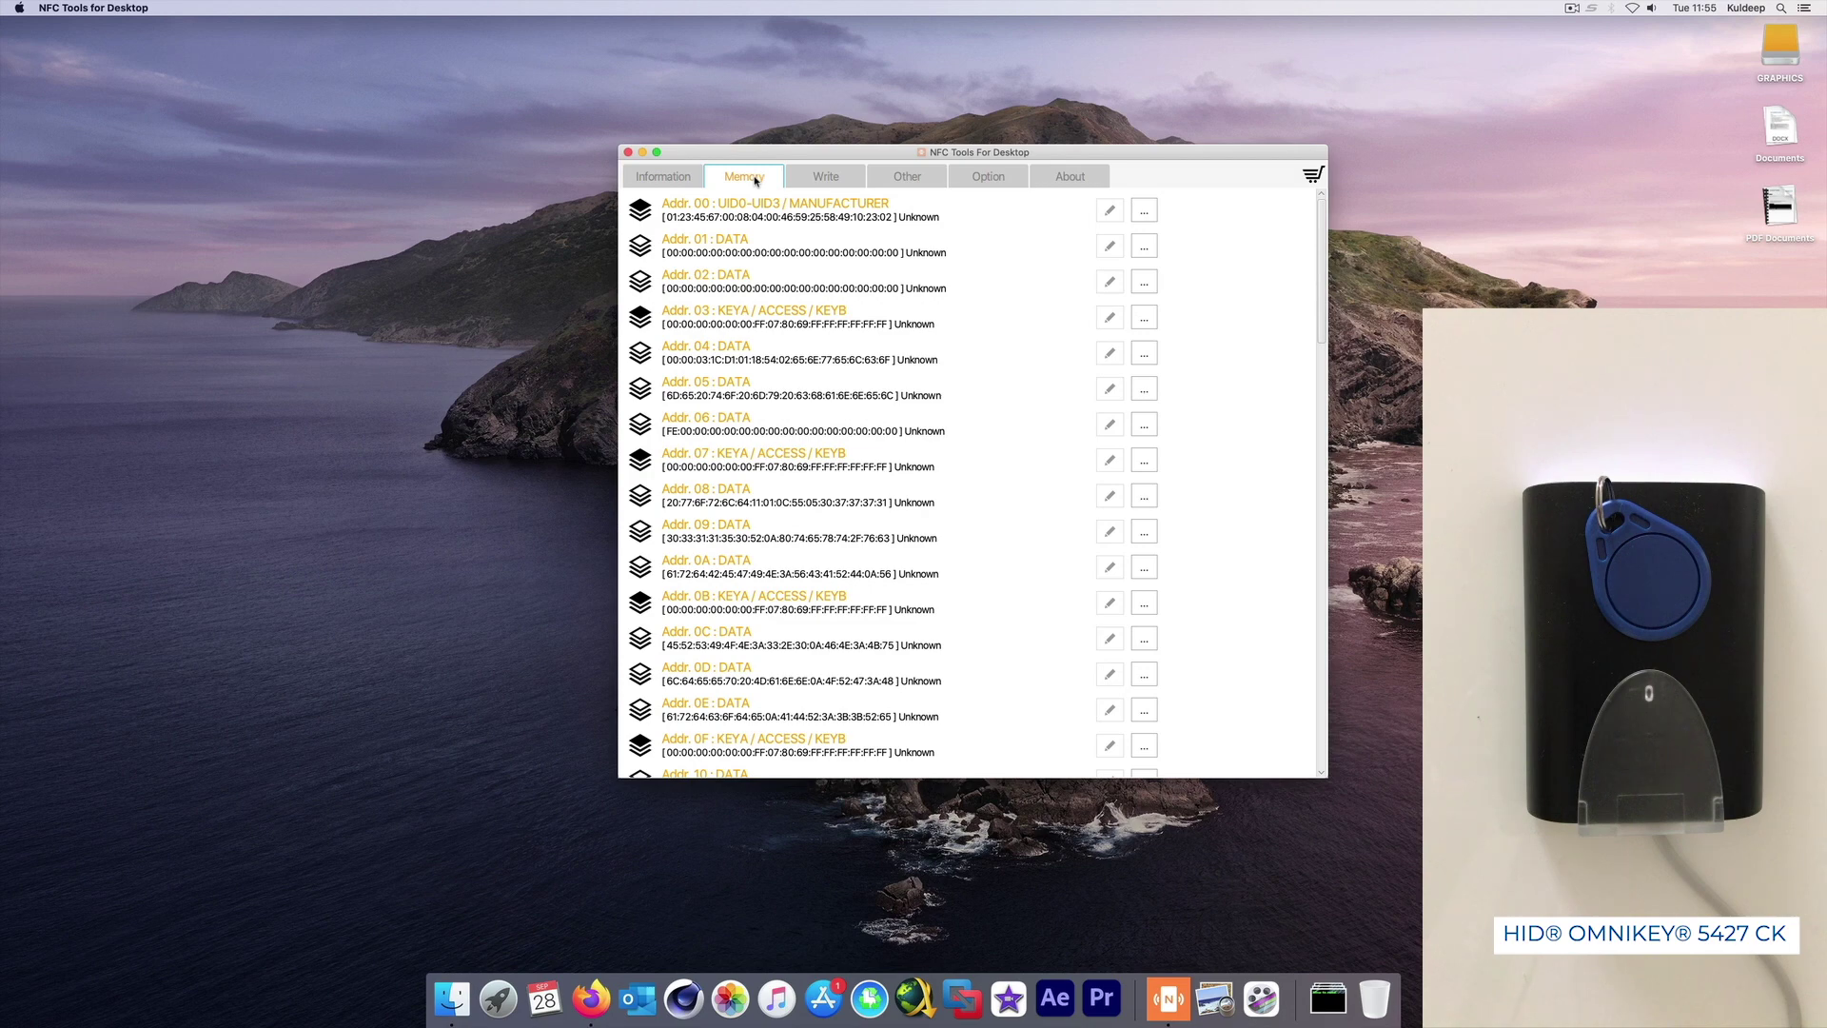
left_click(680, 176)
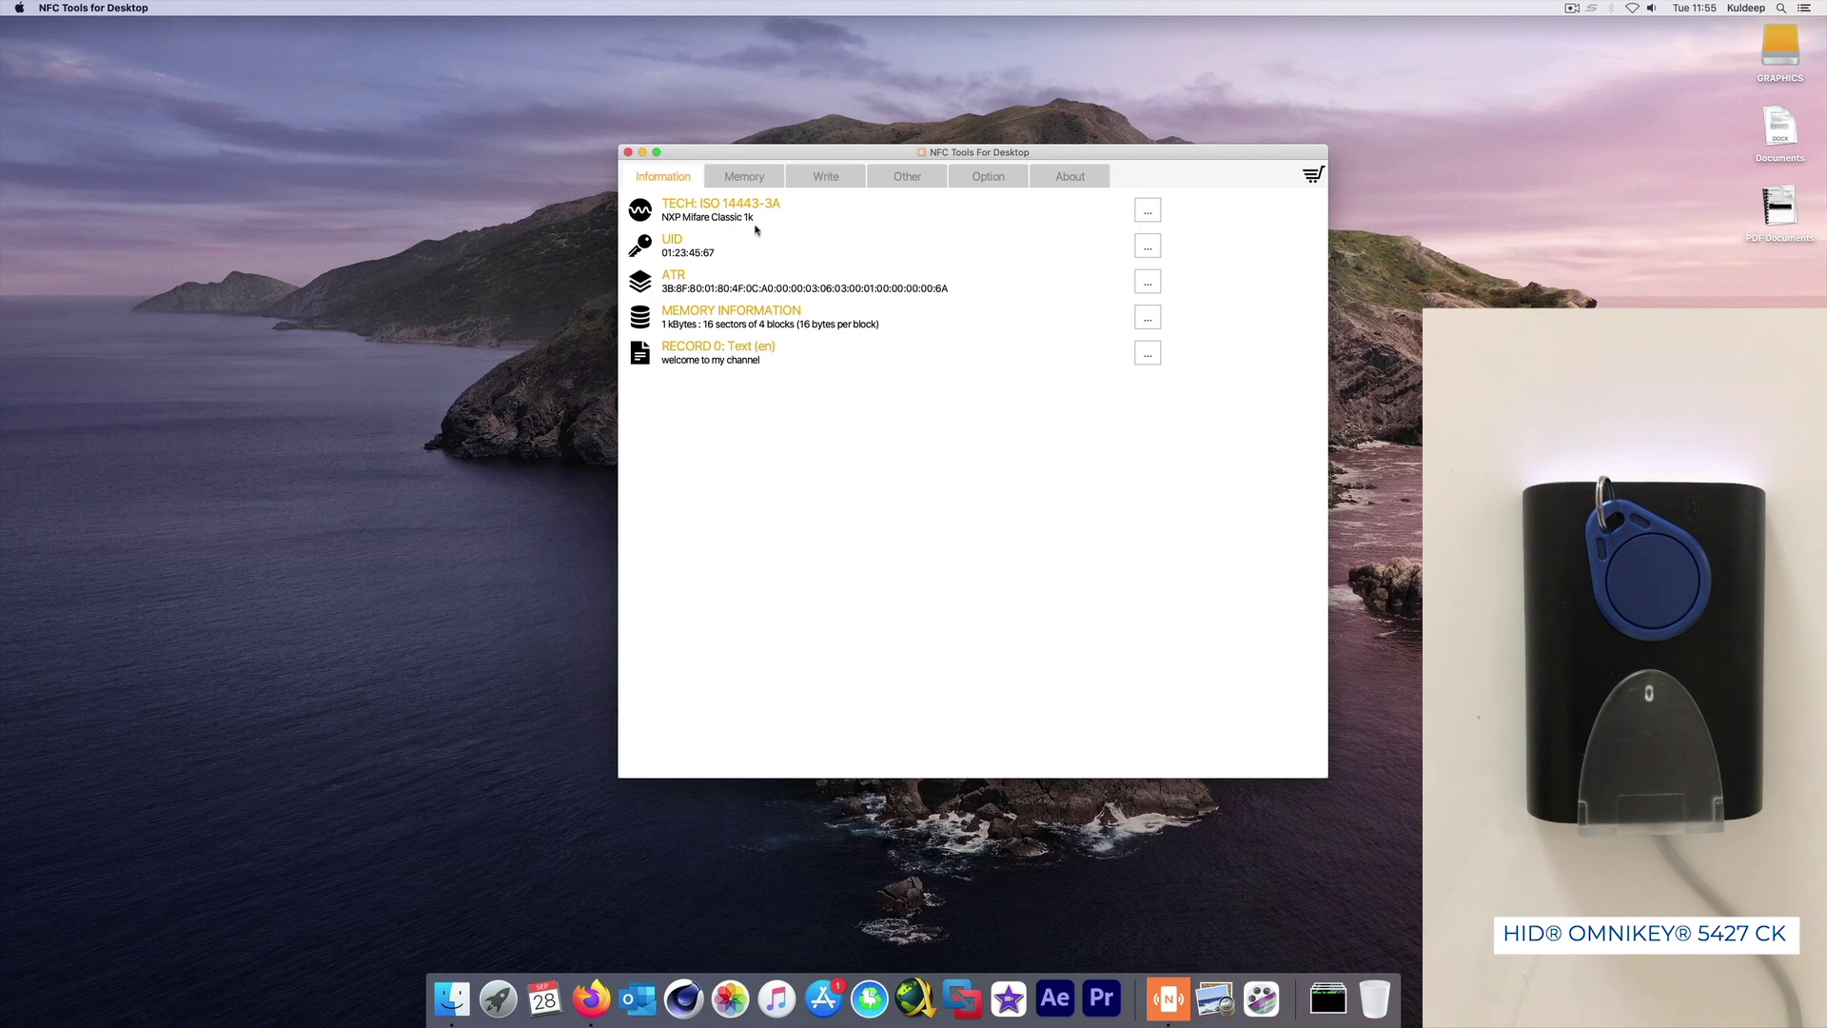
- Open the details of memory block Addr. 02, whose data is all zeros
left_click(744, 177)
left_click(663, 179)
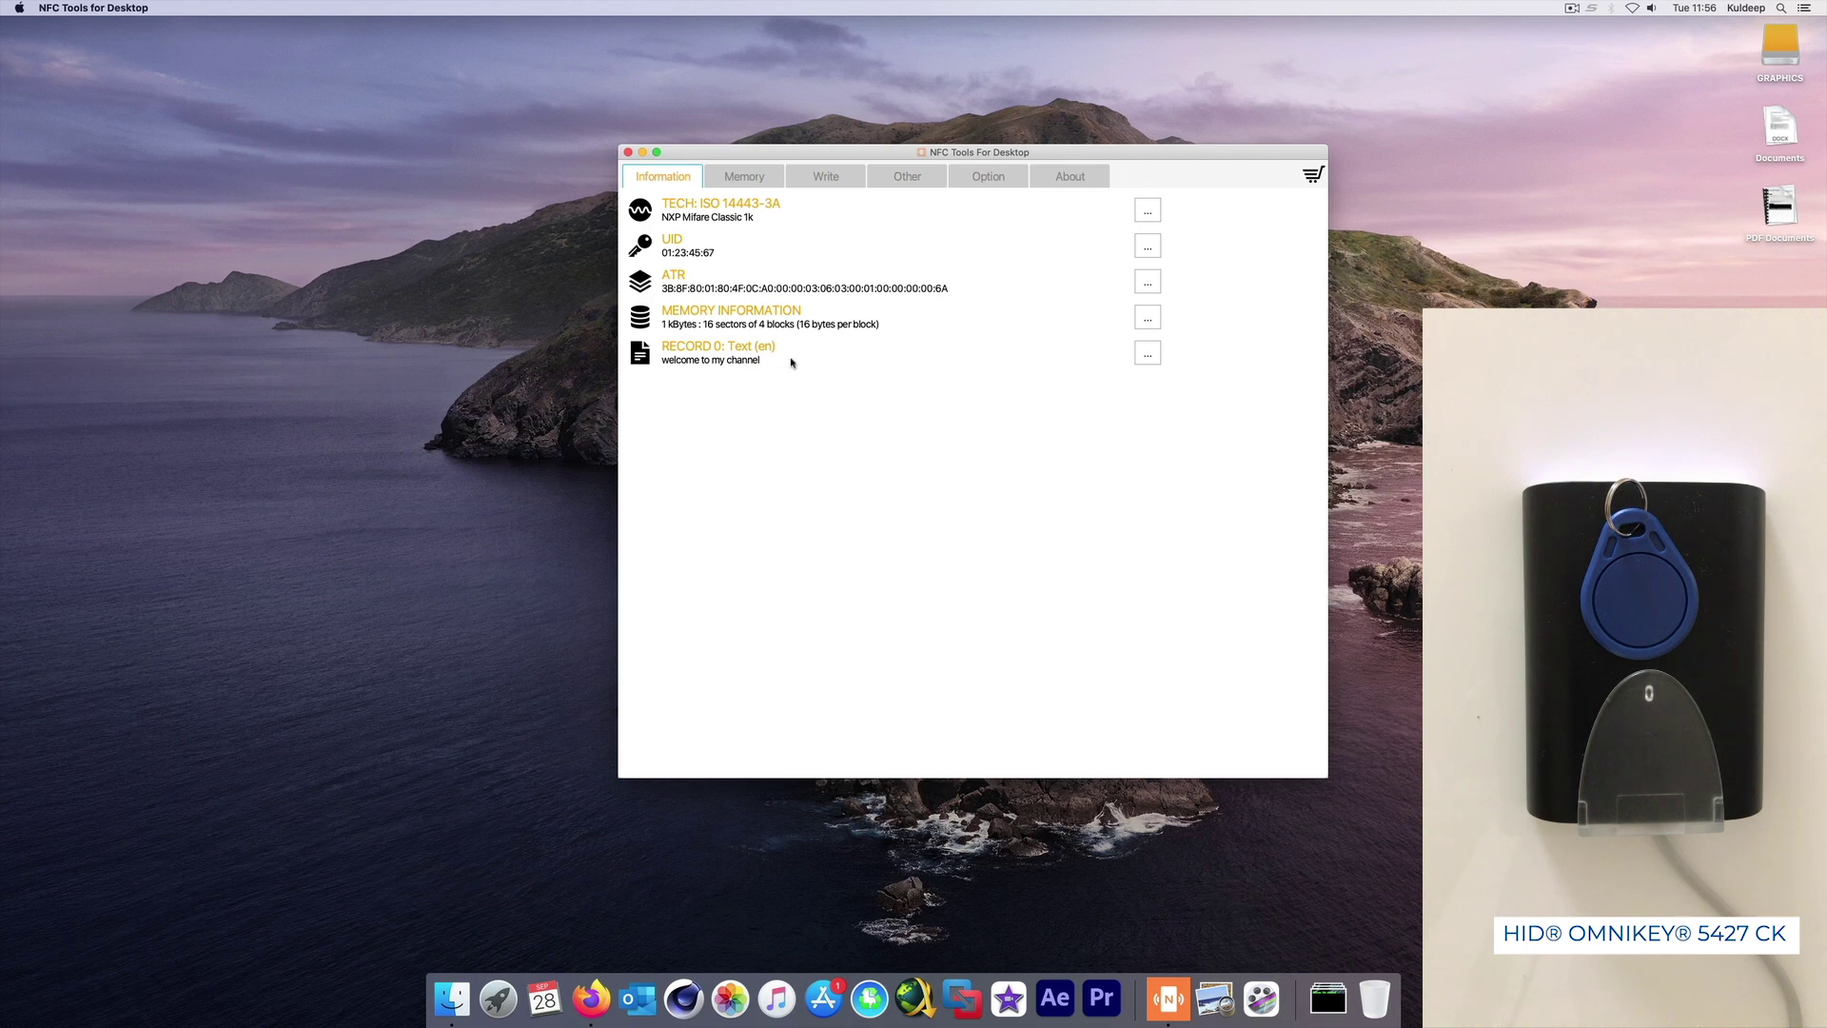
left_click(759, 175)
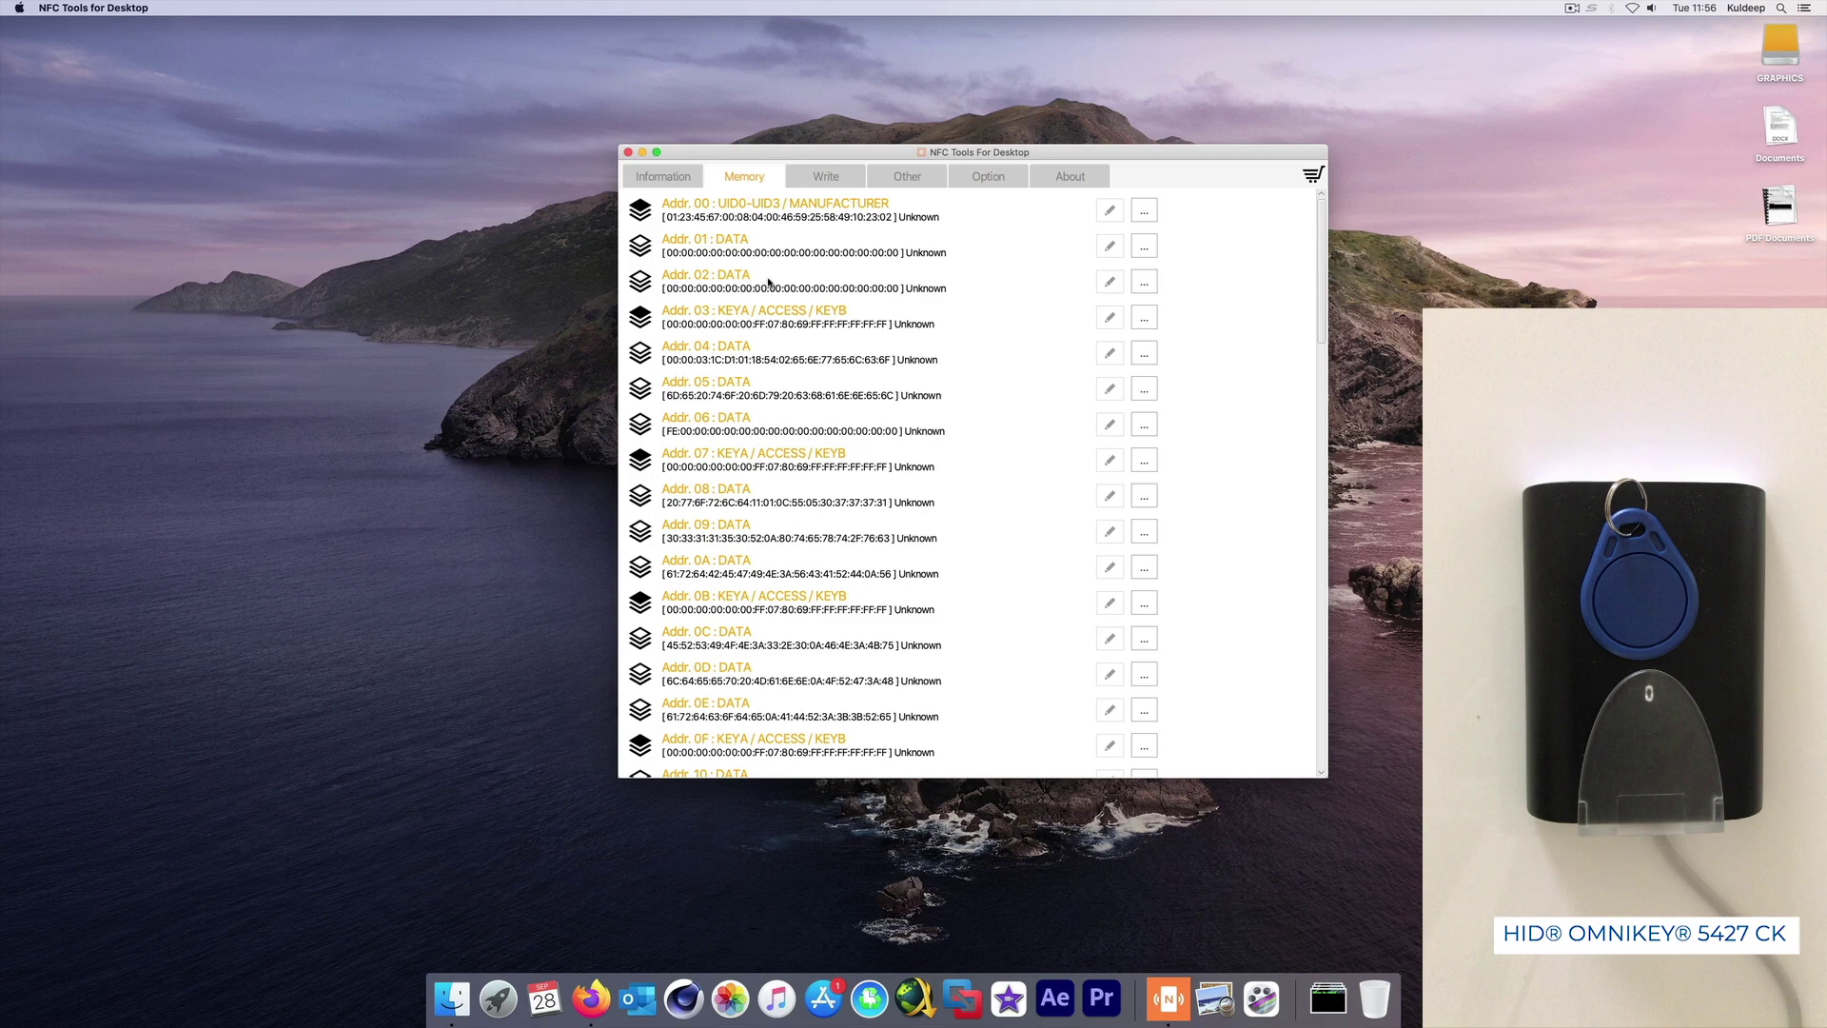
left_click(1144, 281)
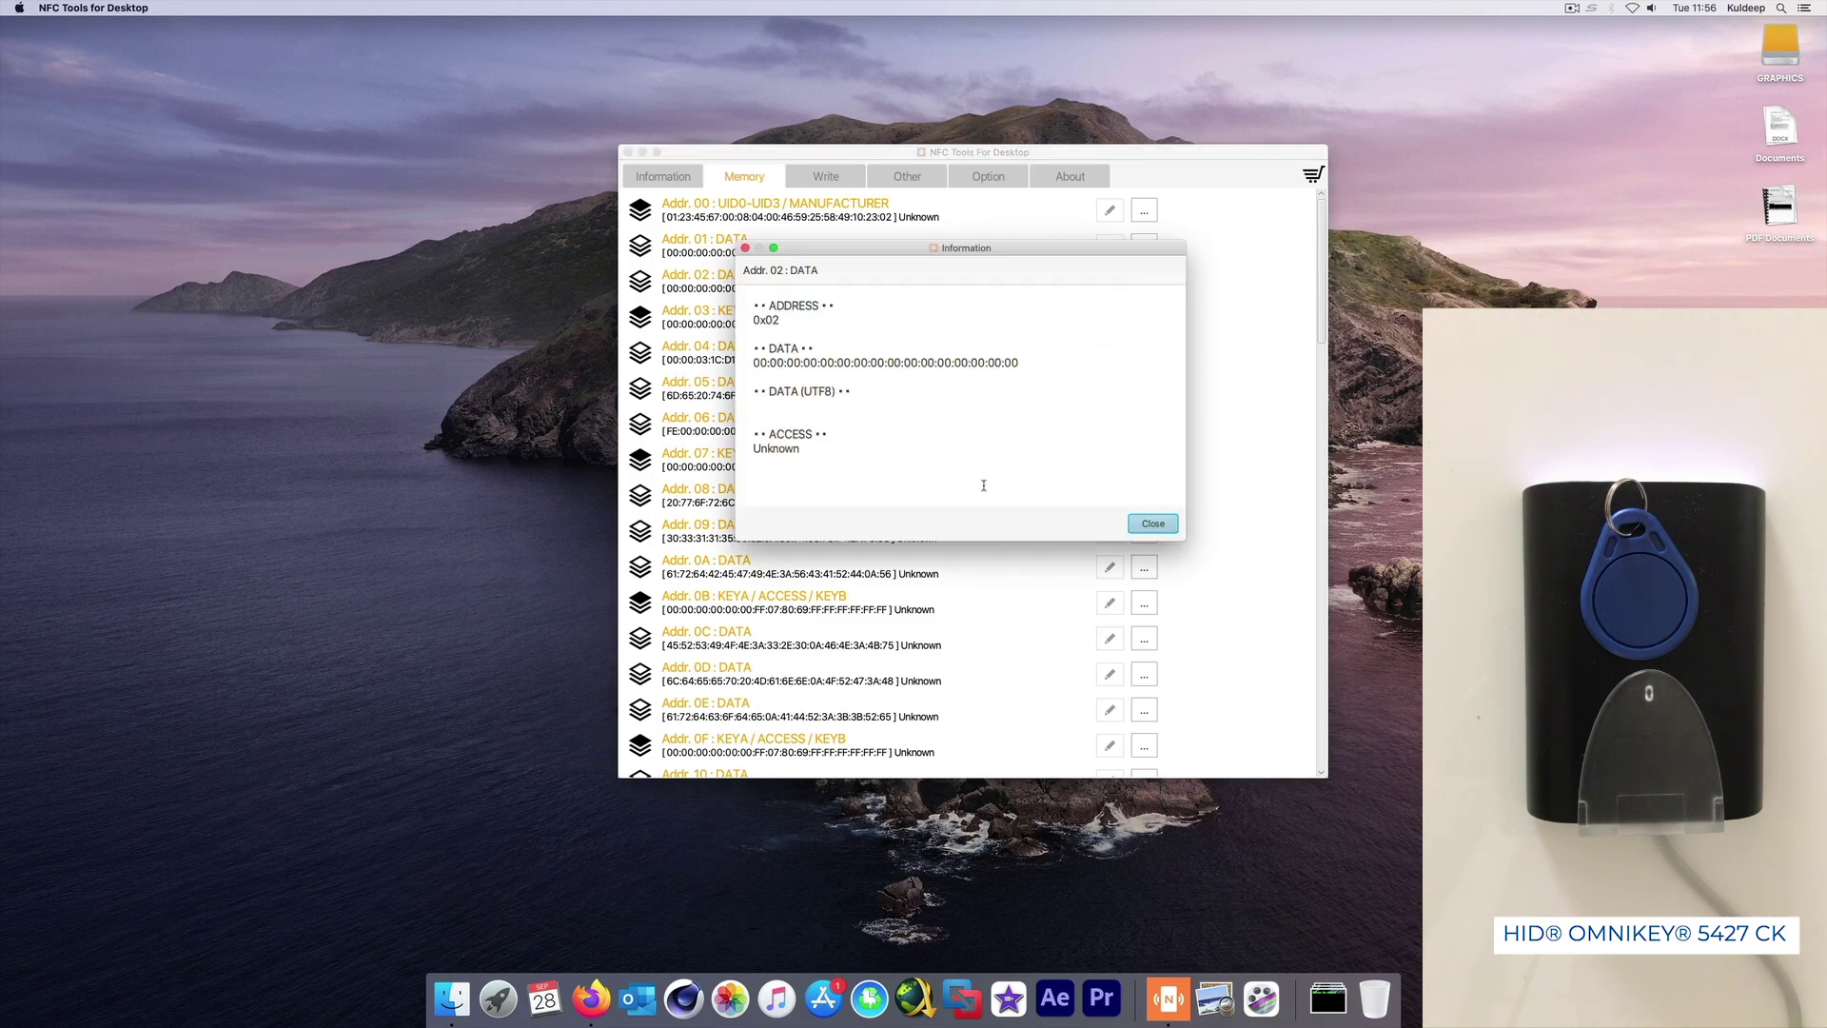
- Close Addr. 02 and inspect the details of blocks Addr. 01 and Addr. 04
left_click(1142, 523)
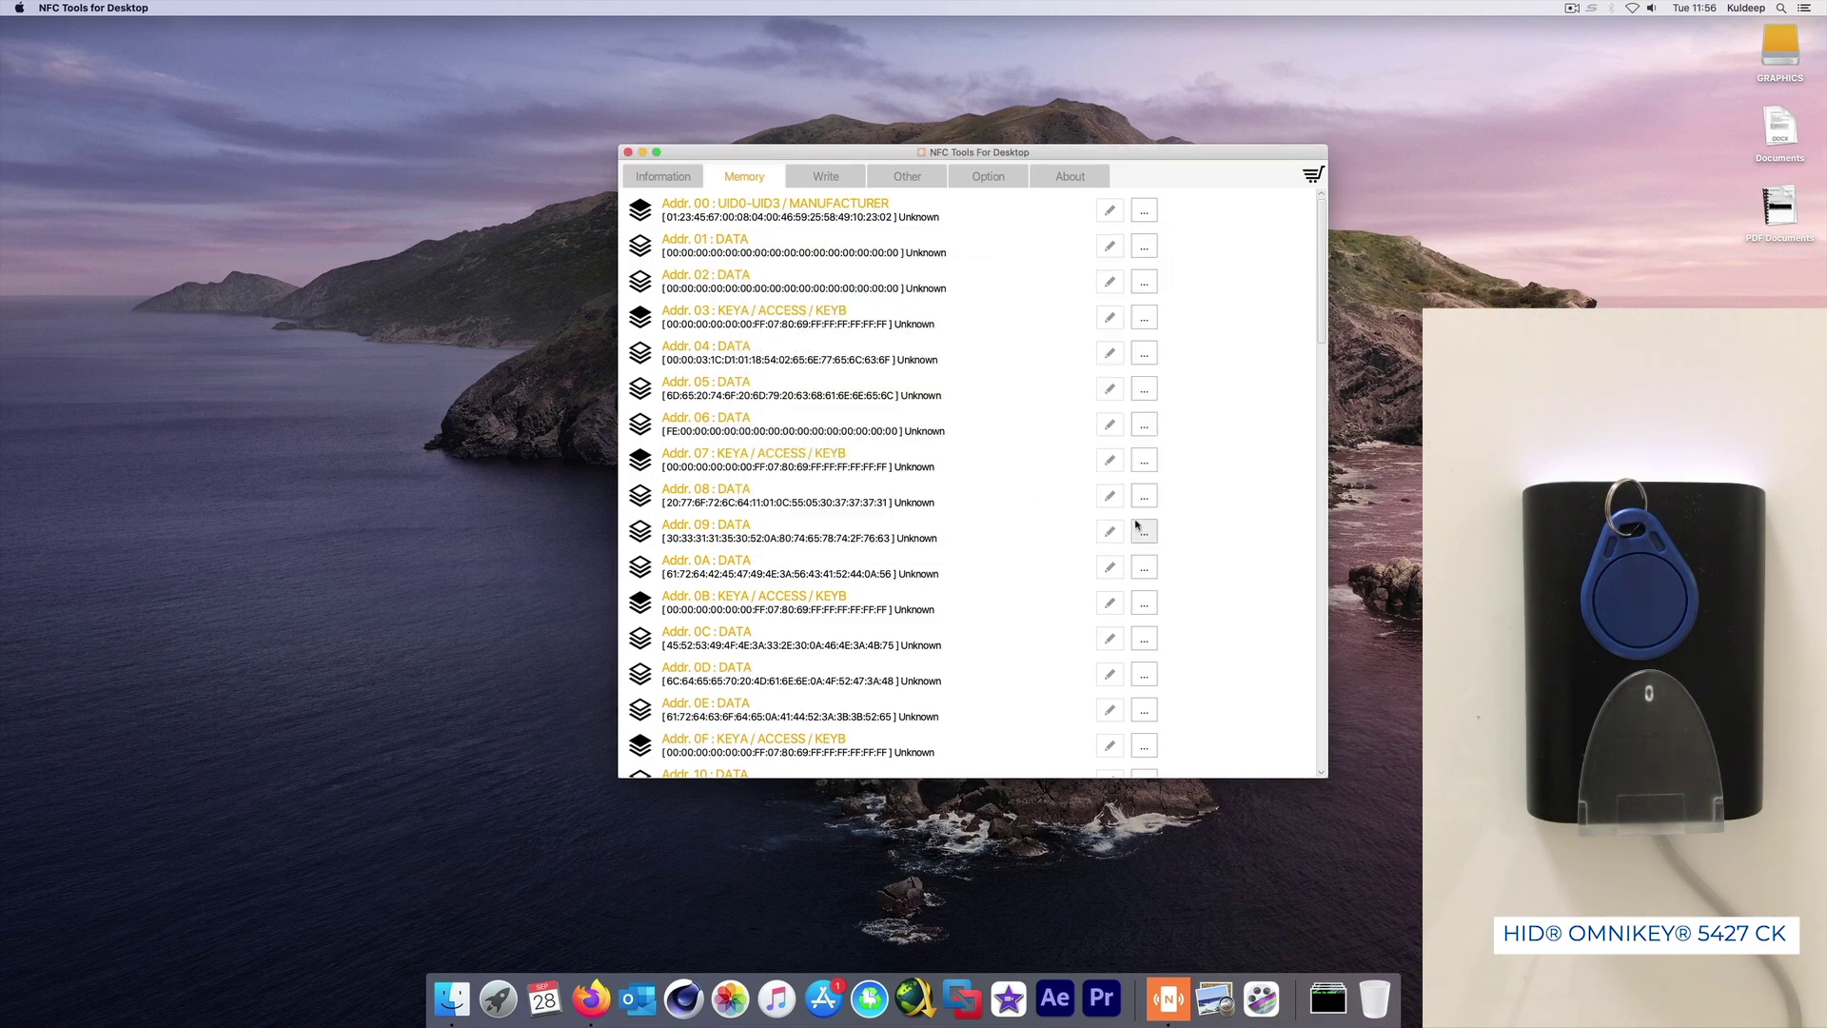
left_click(1143, 246)
left_click(1153, 523)
left_click(1146, 350)
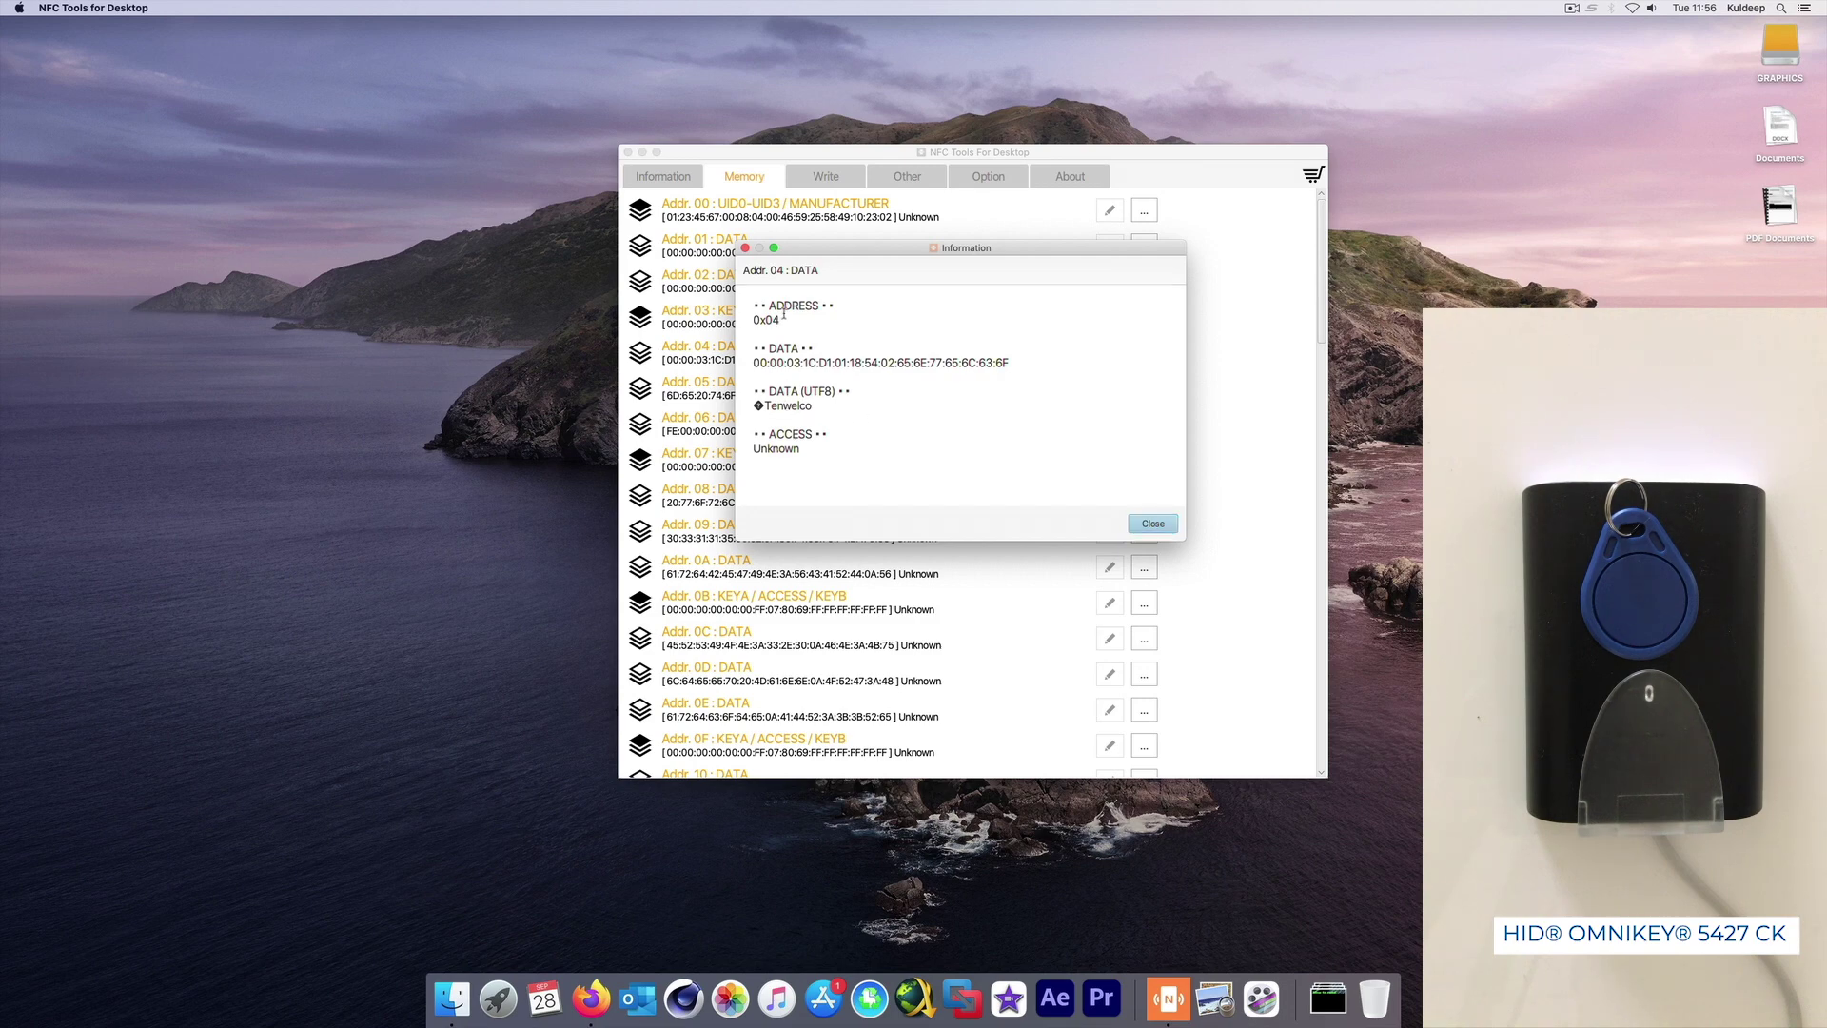
left_click(1147, 522)
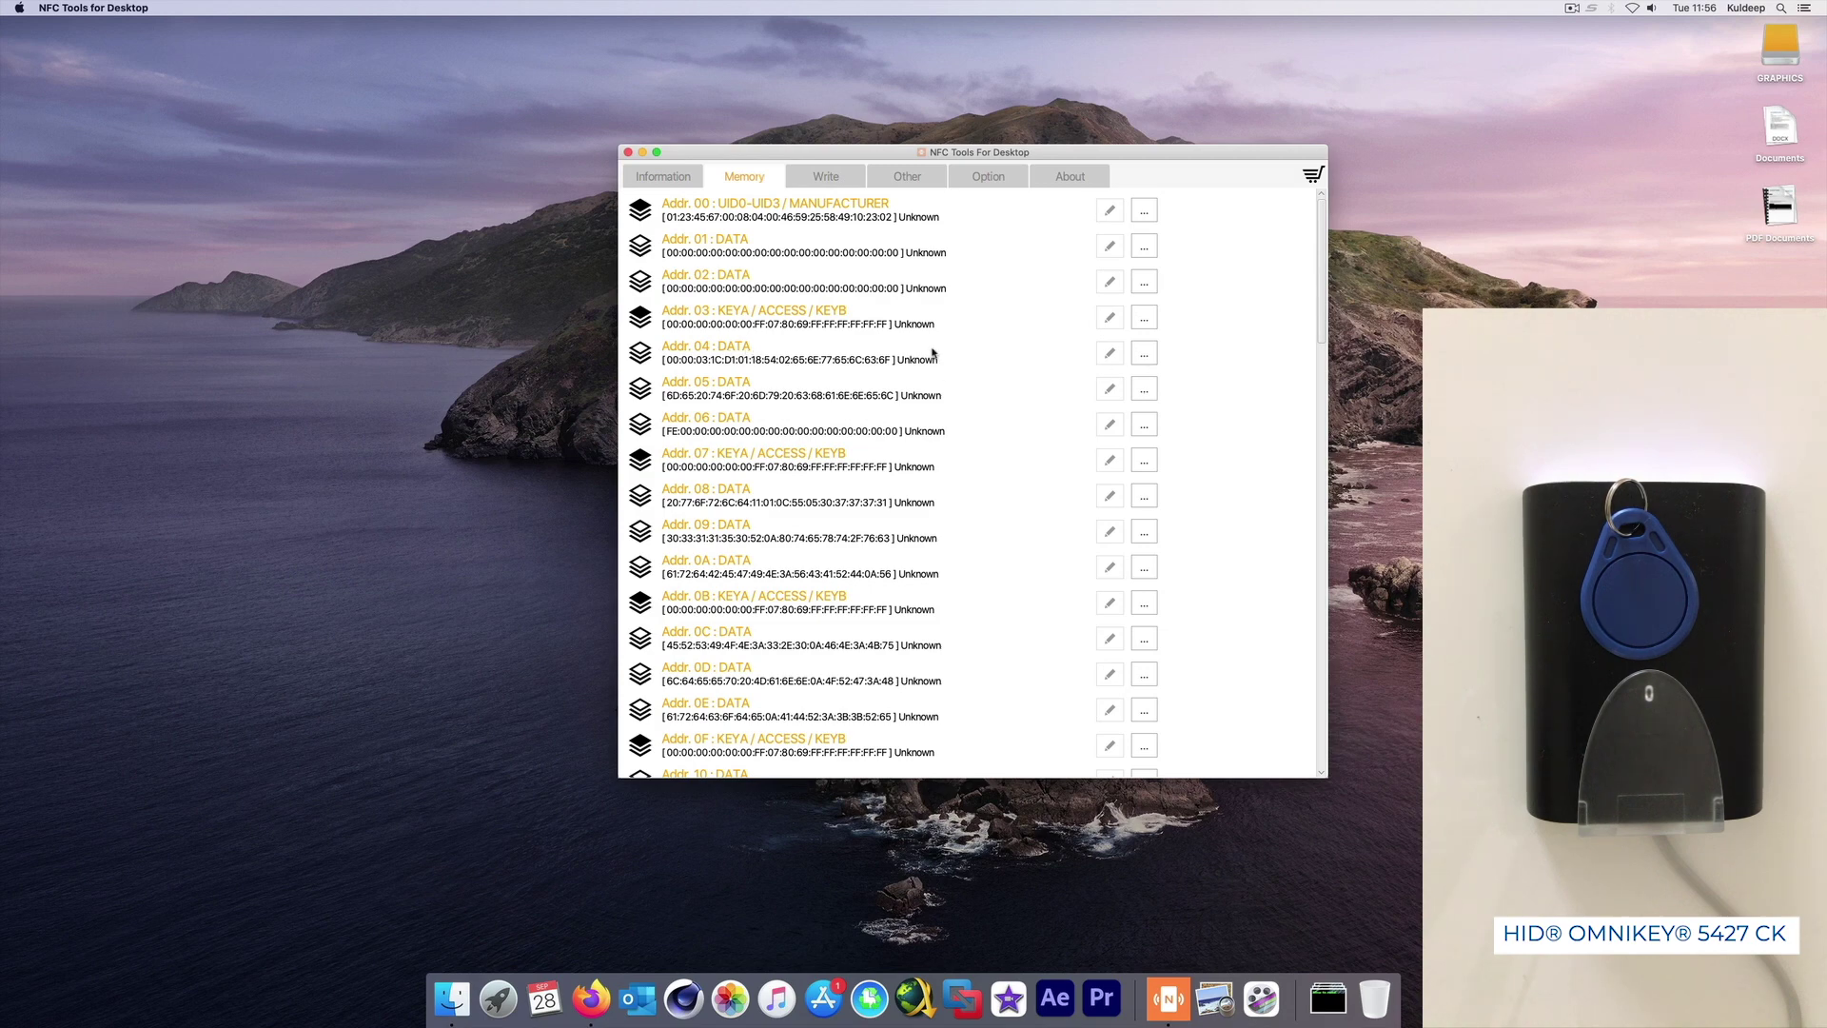
- Highlight Addr. 04's decoded text, then open Addr. 05 reading 'me to my channel'
left_click(1145, 354)
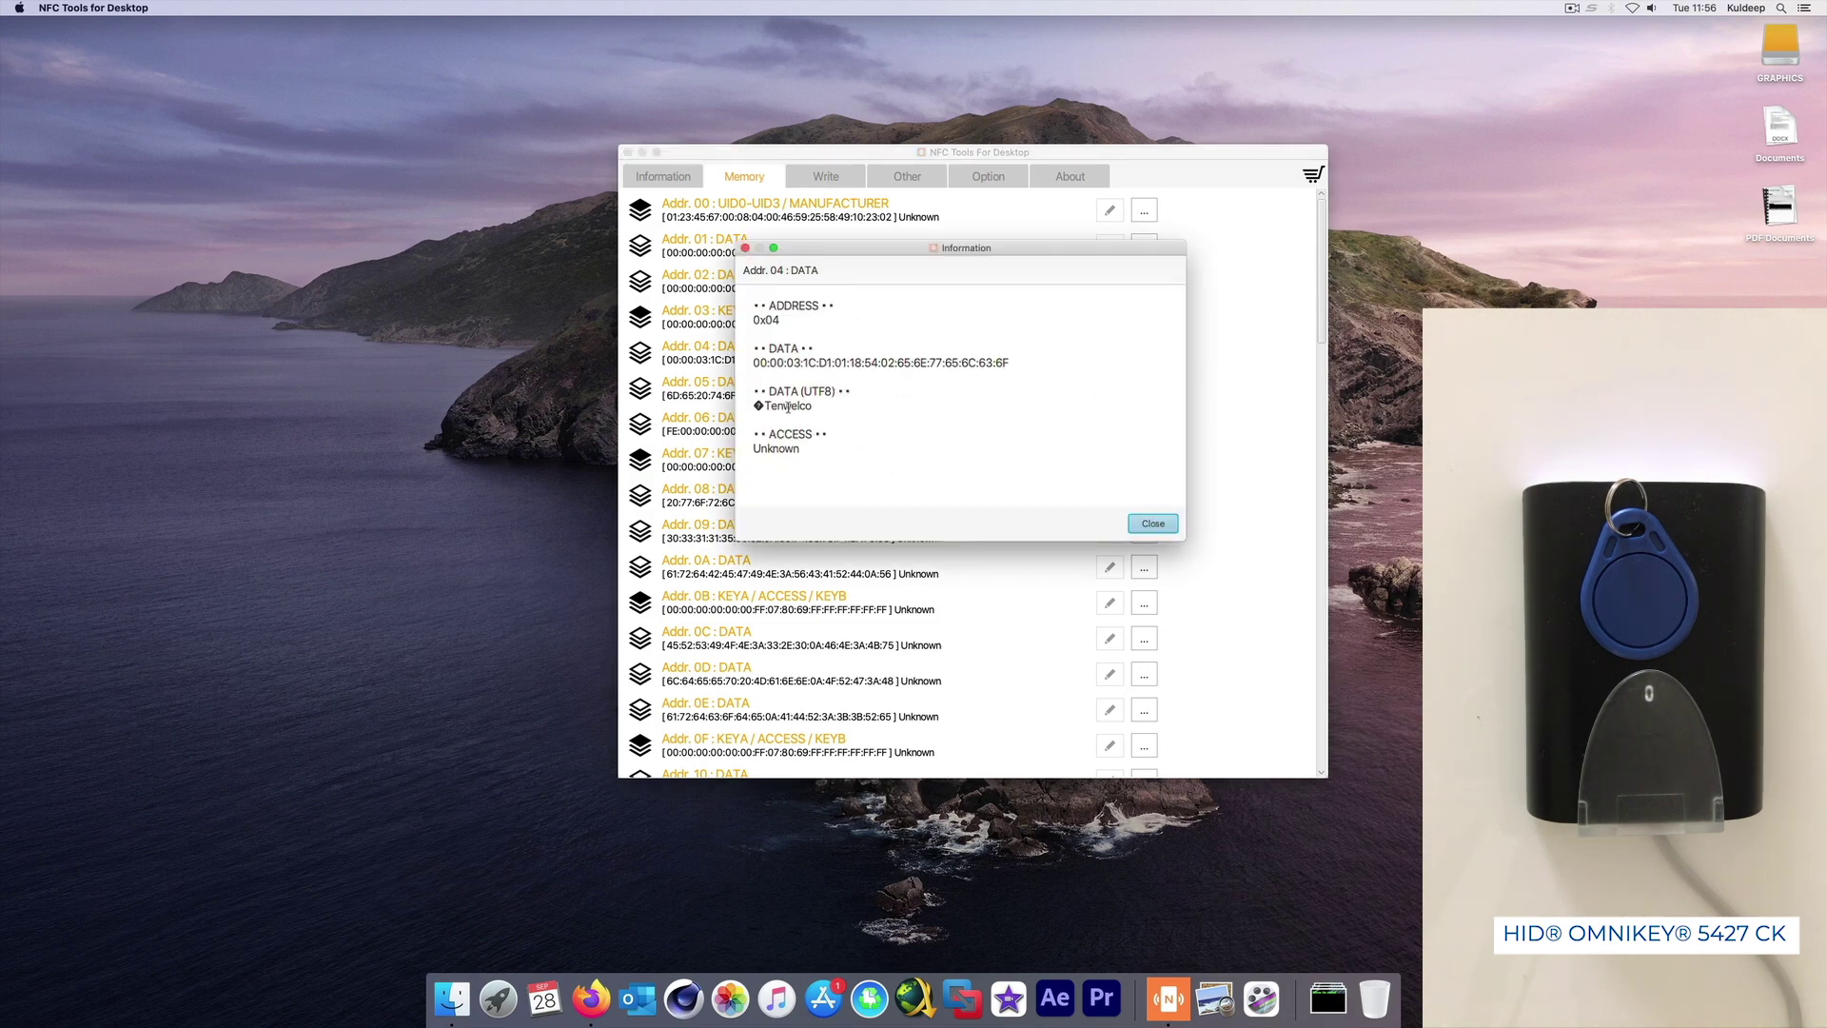
left_click_drag(789, 404, 817, 405)
left_click(1152, 524)
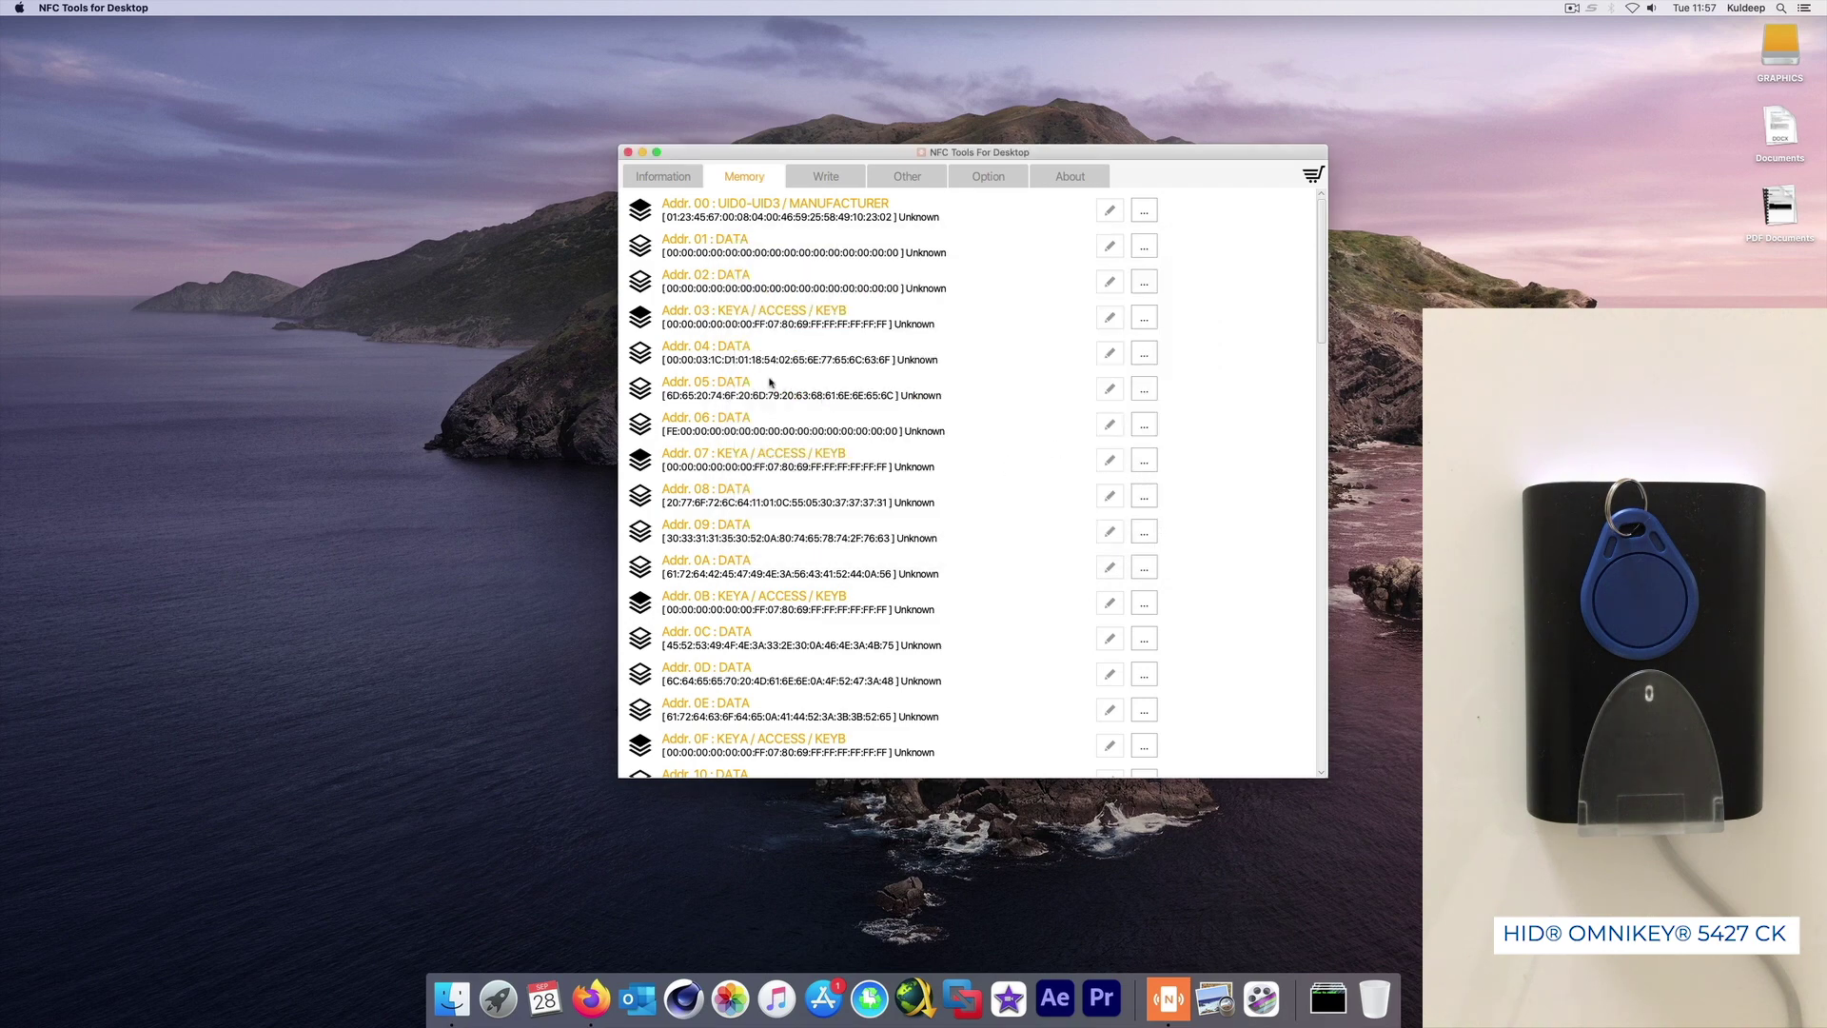
left_click(1146, 390)
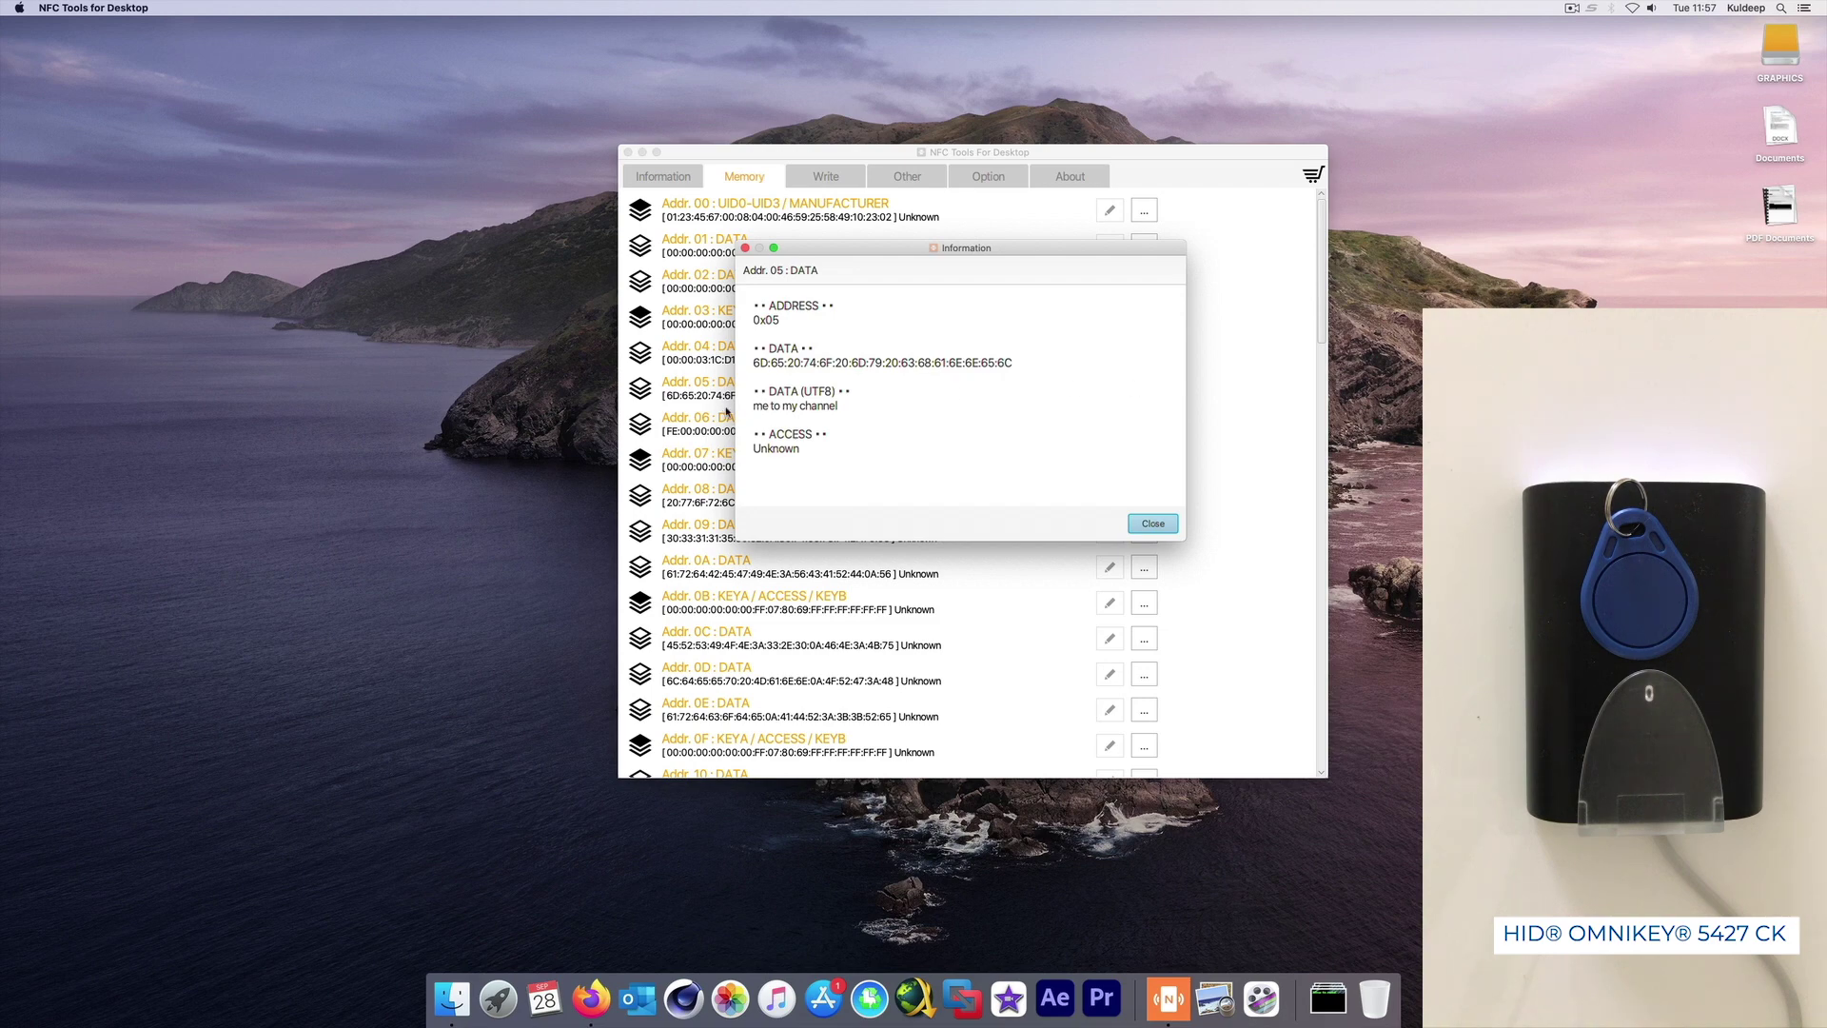
- Re-examine block Addr. 05's UTF8 text and raw hex, then return to the Information overview
left_click(1152, 524)
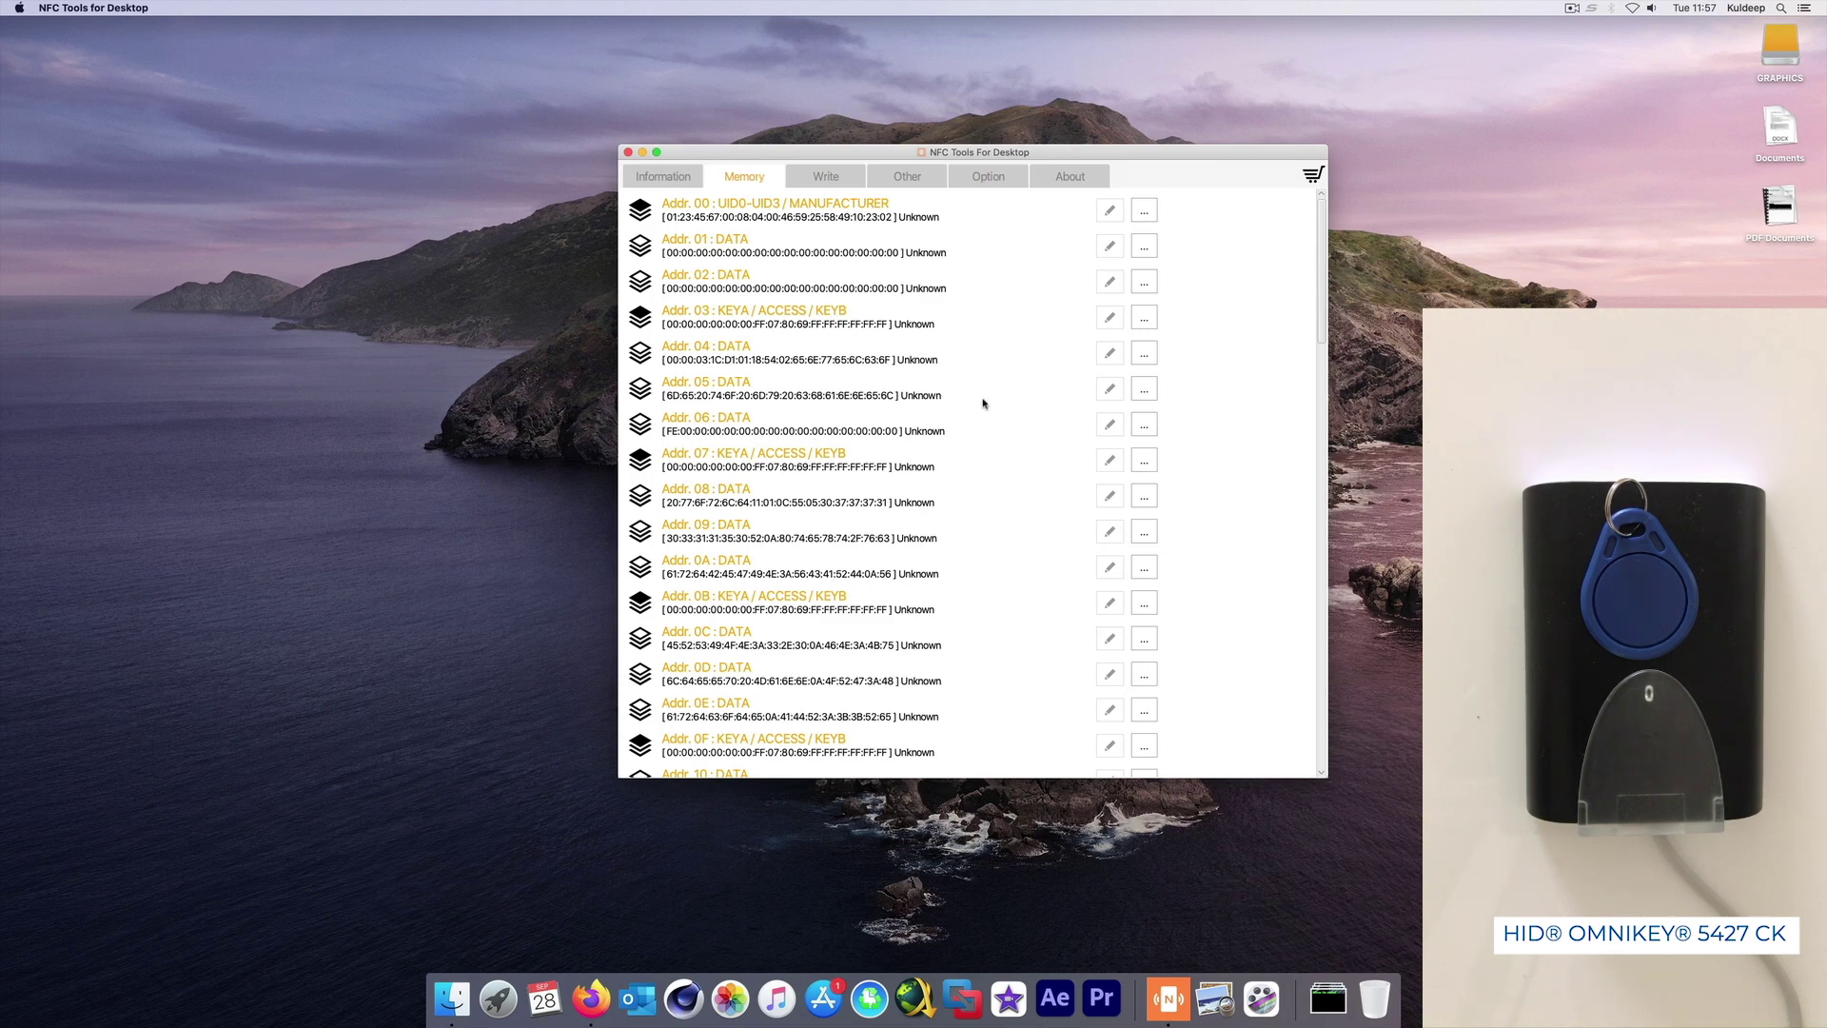
left_click(1145, 391)
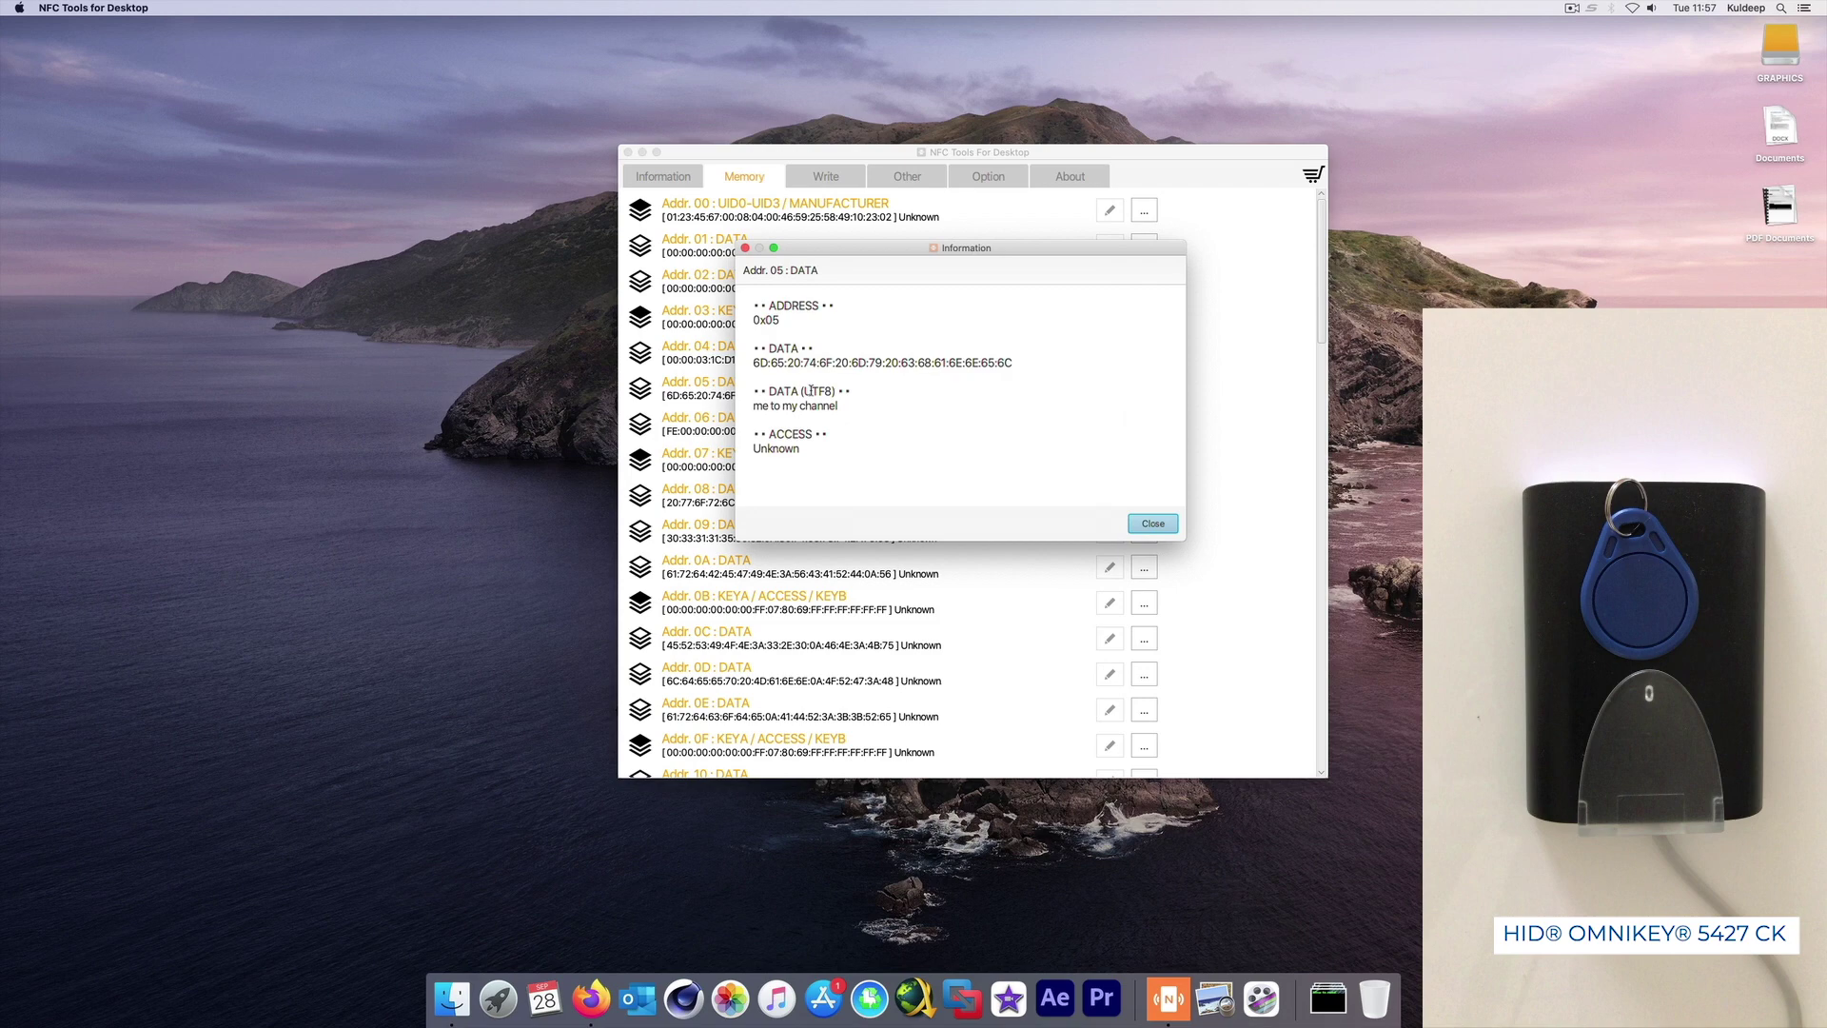
left_click_drag(805, 390, 839, 406)
left_click(867, 406)
left_click_drag(756, 361, 1012, 367)
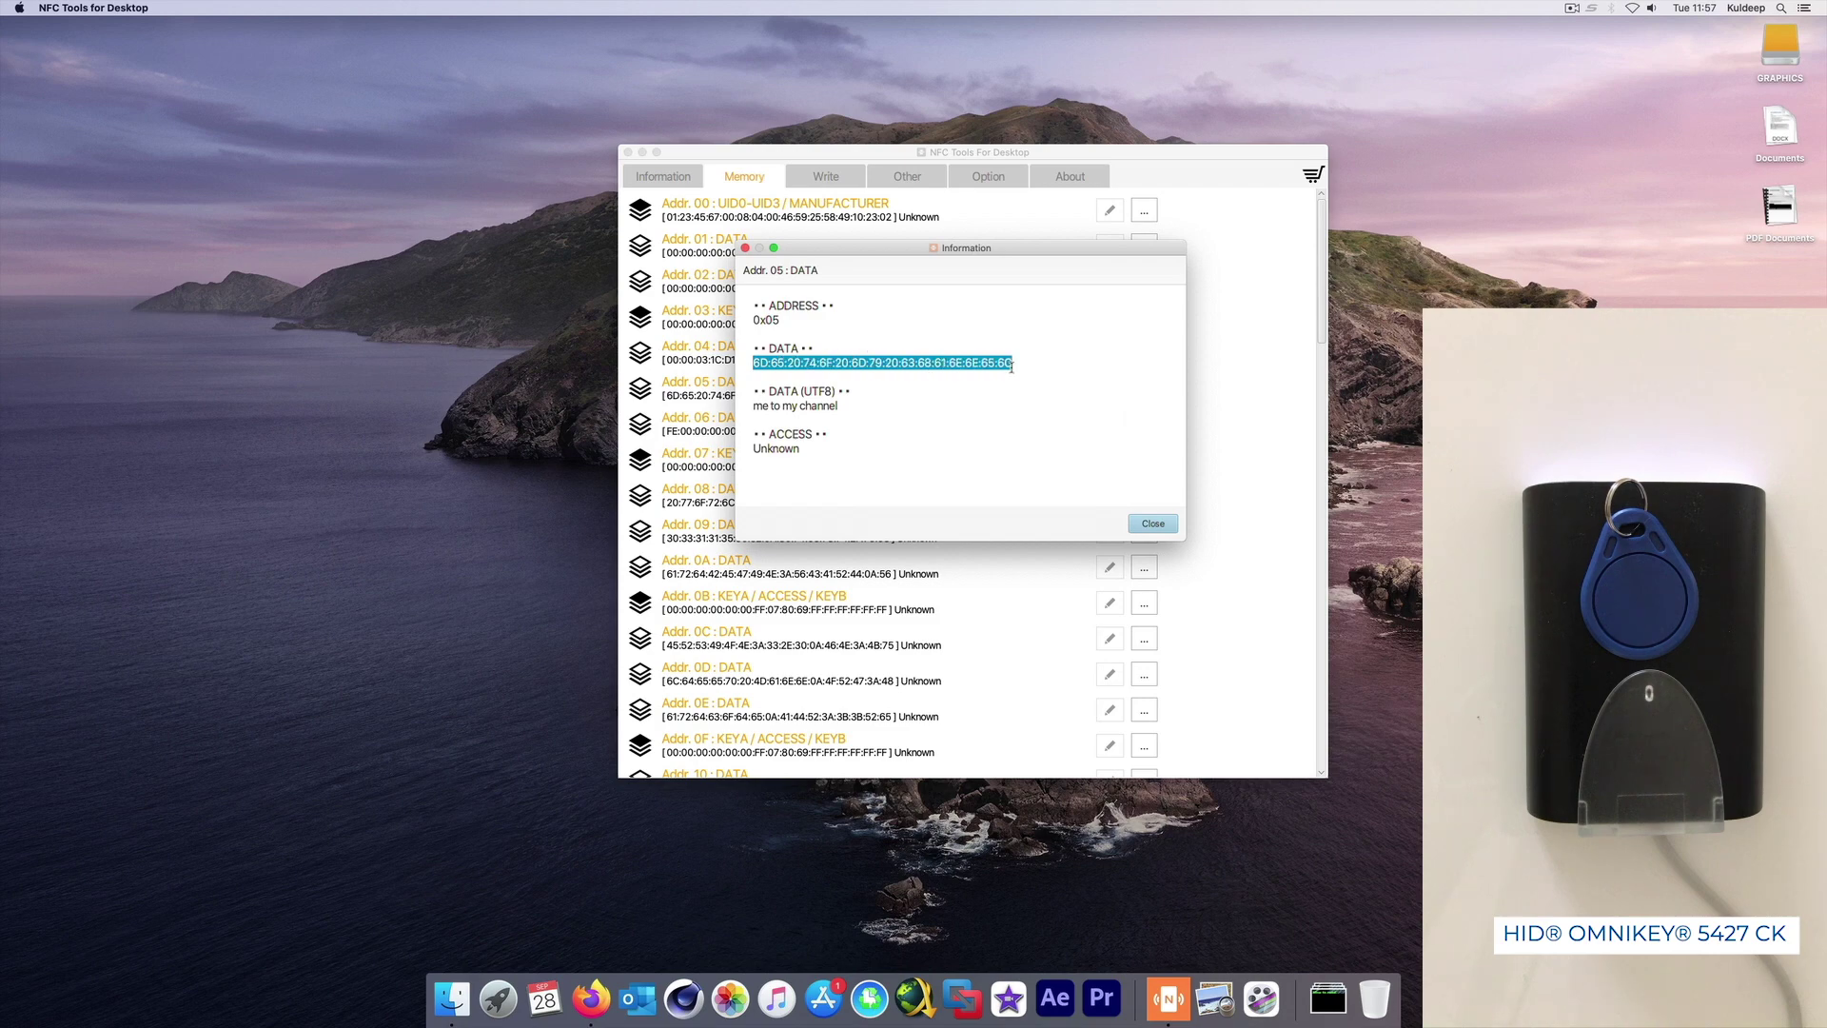
left_click(1152, 523)
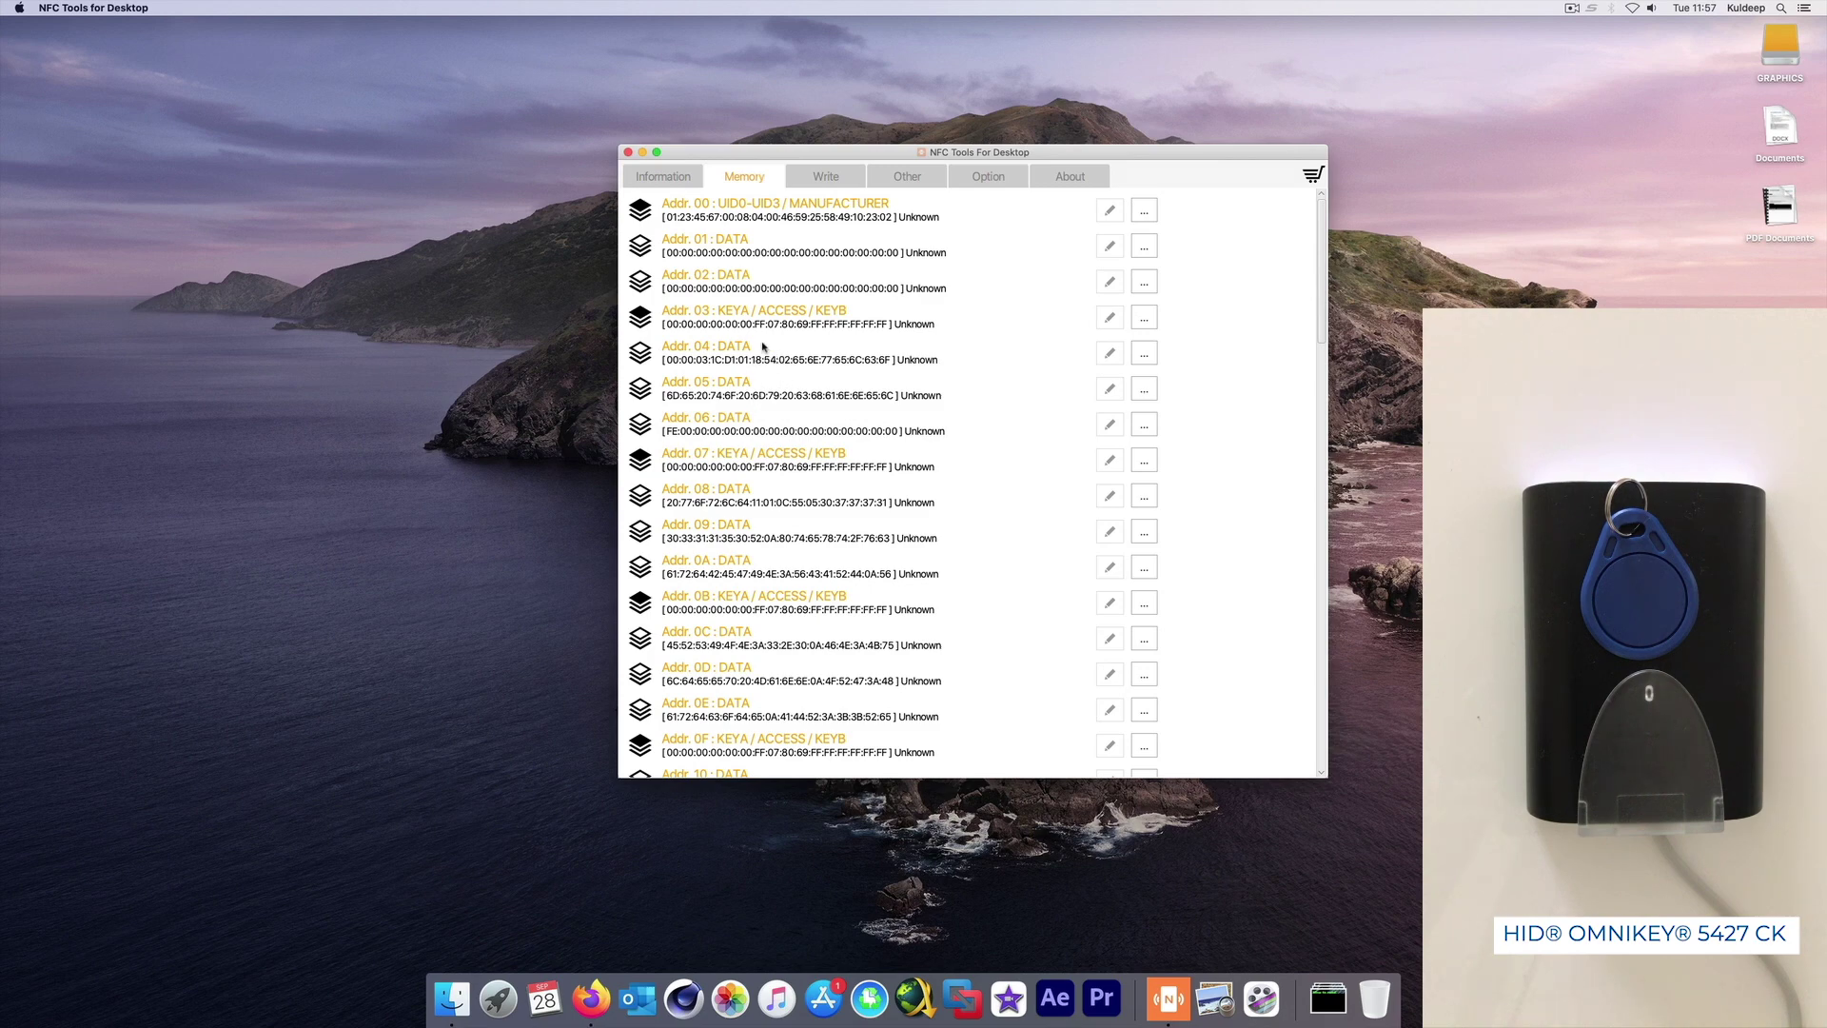
left_click(685, 184)
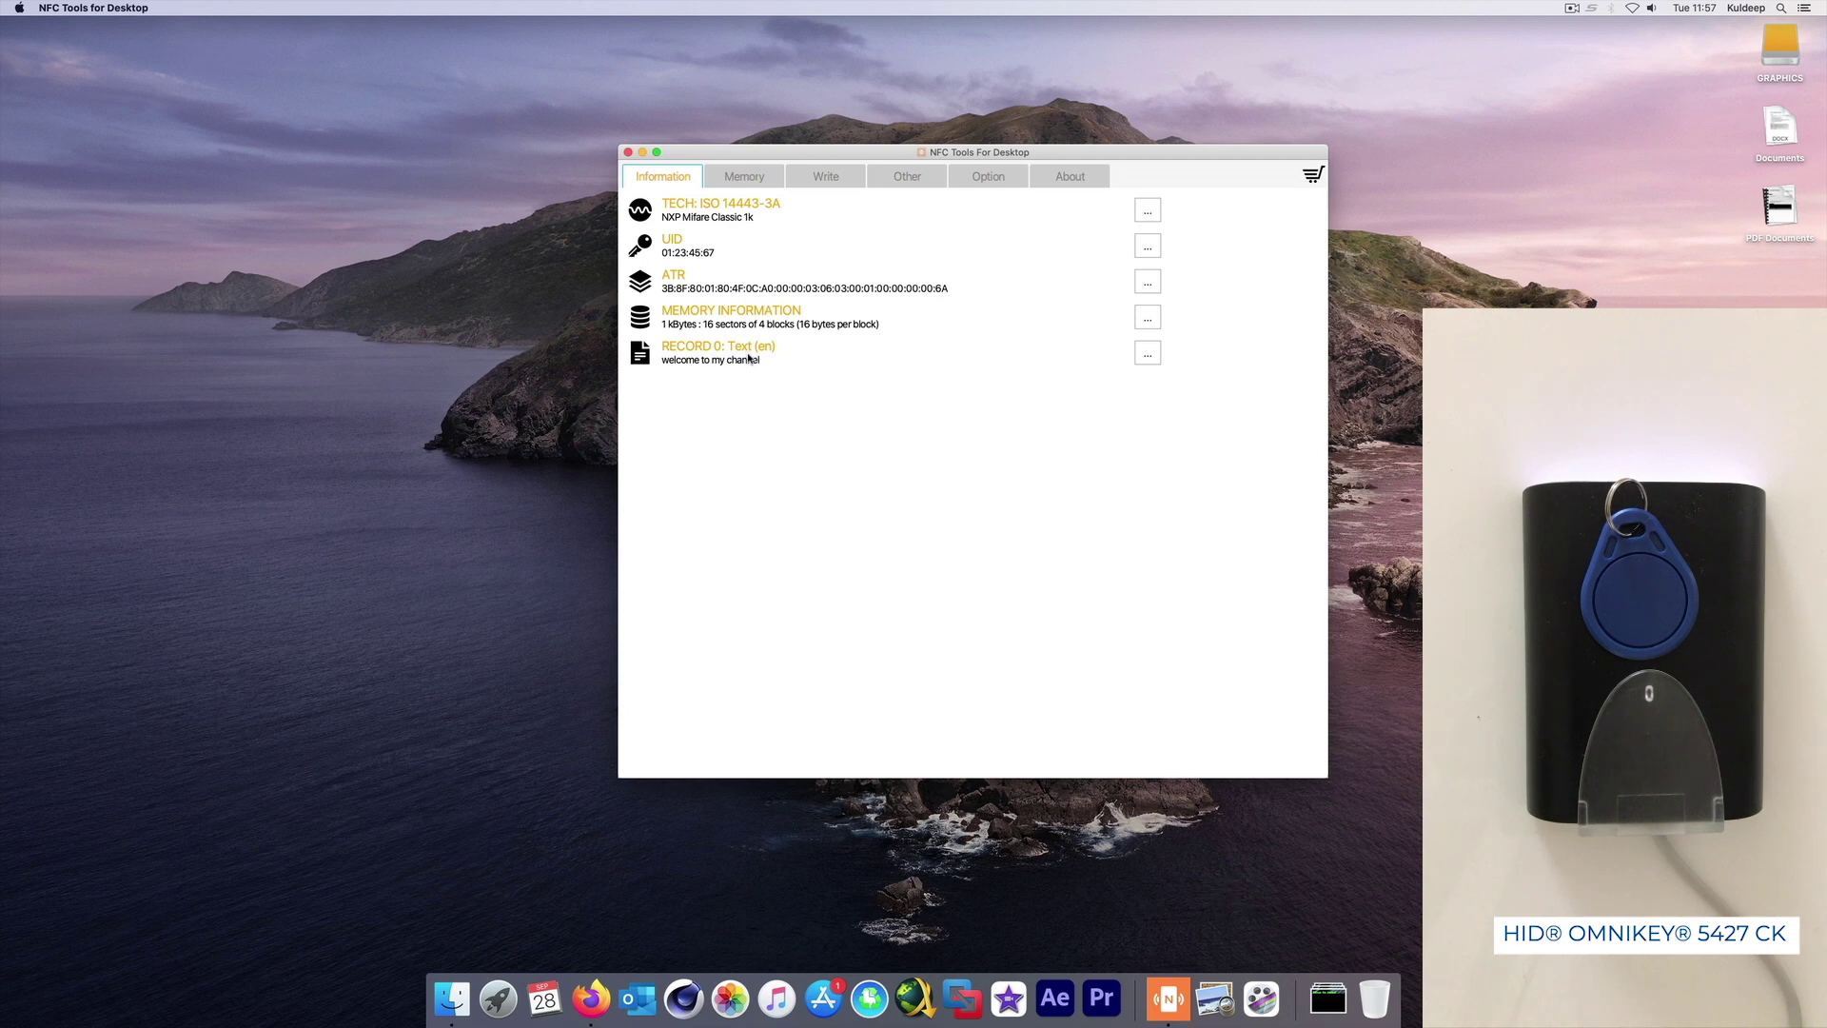
- Add a Phone record with a sample number and write it with the text record to the fob
left_click(832, 179)
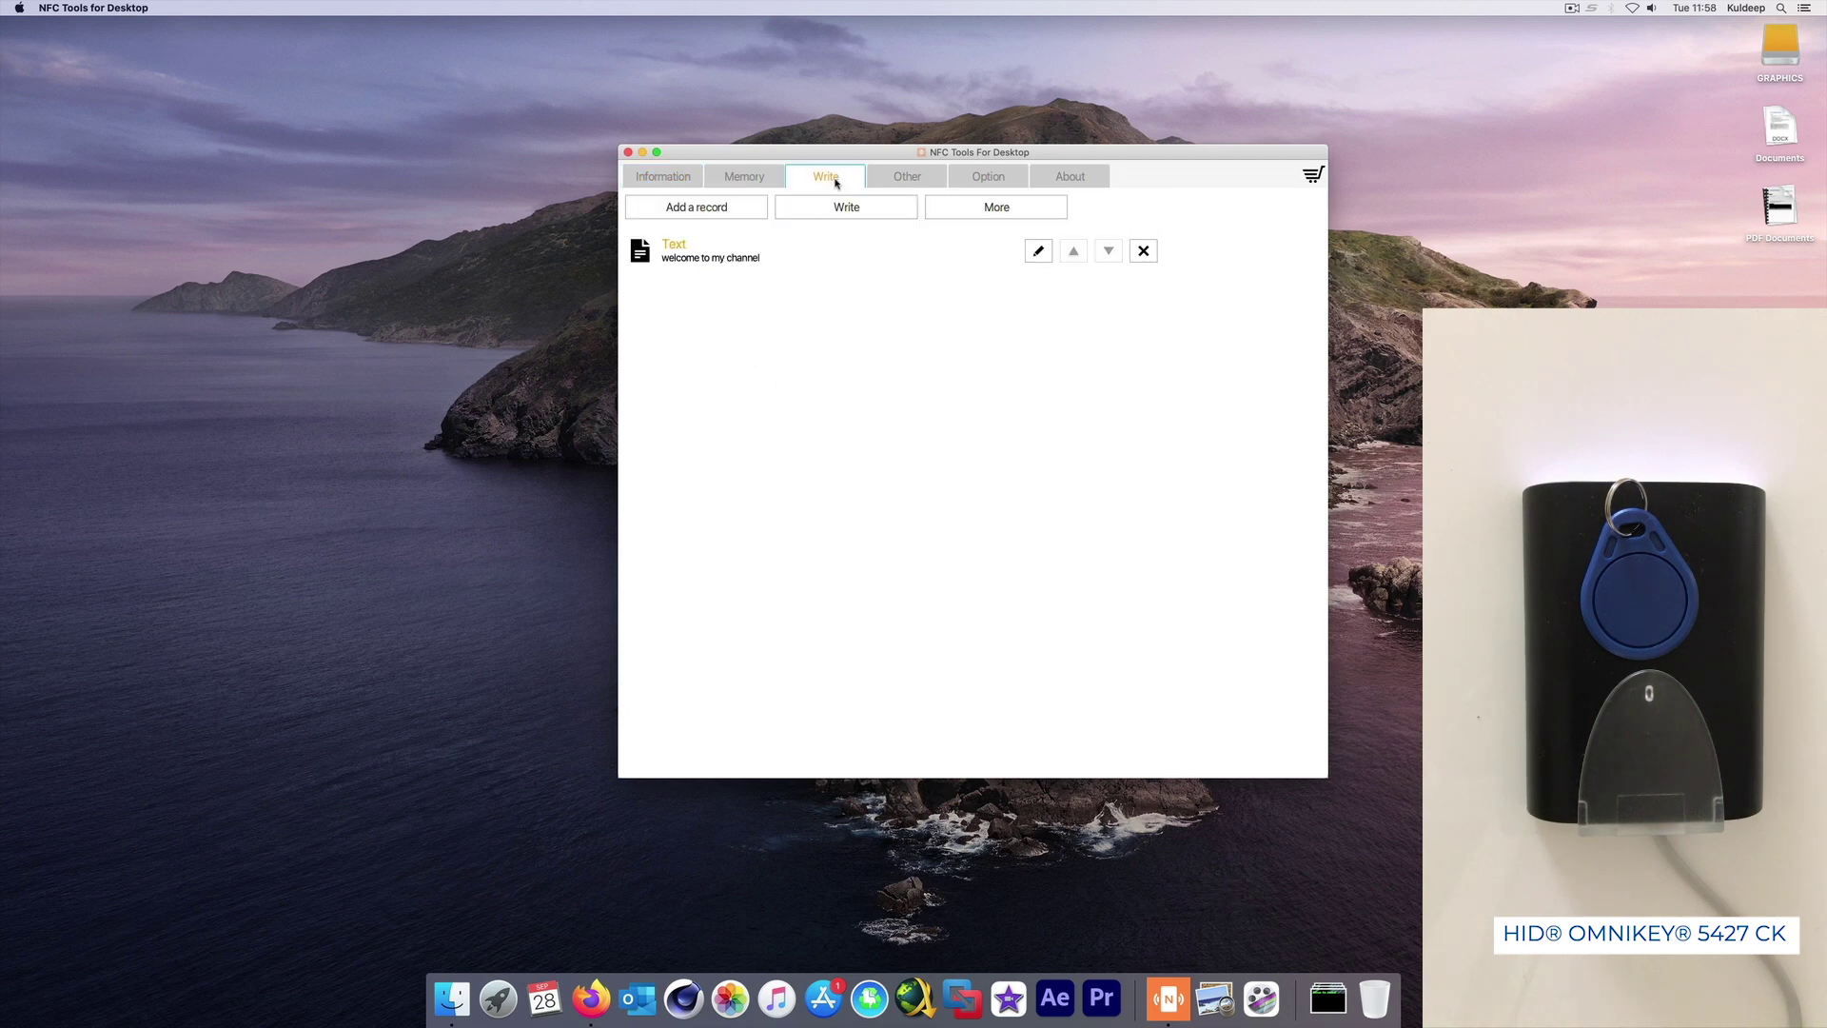
left_click(719, 210)
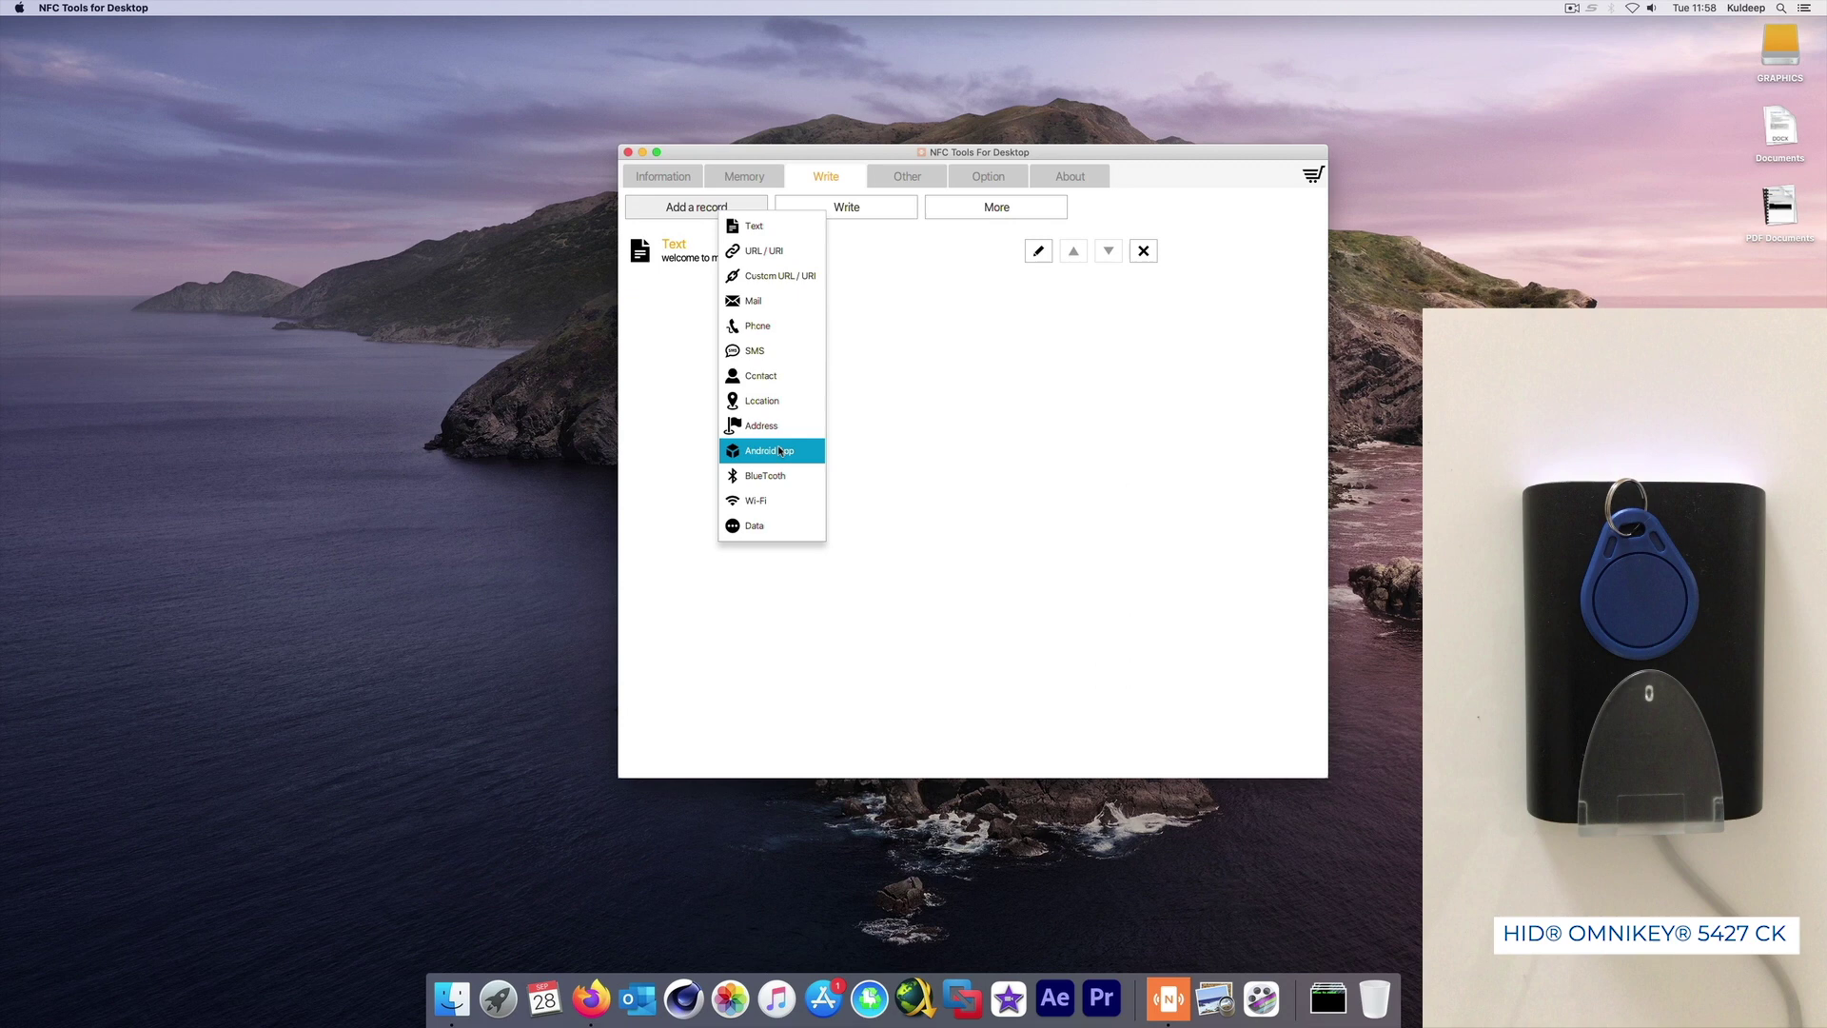
left_click(779, 332)
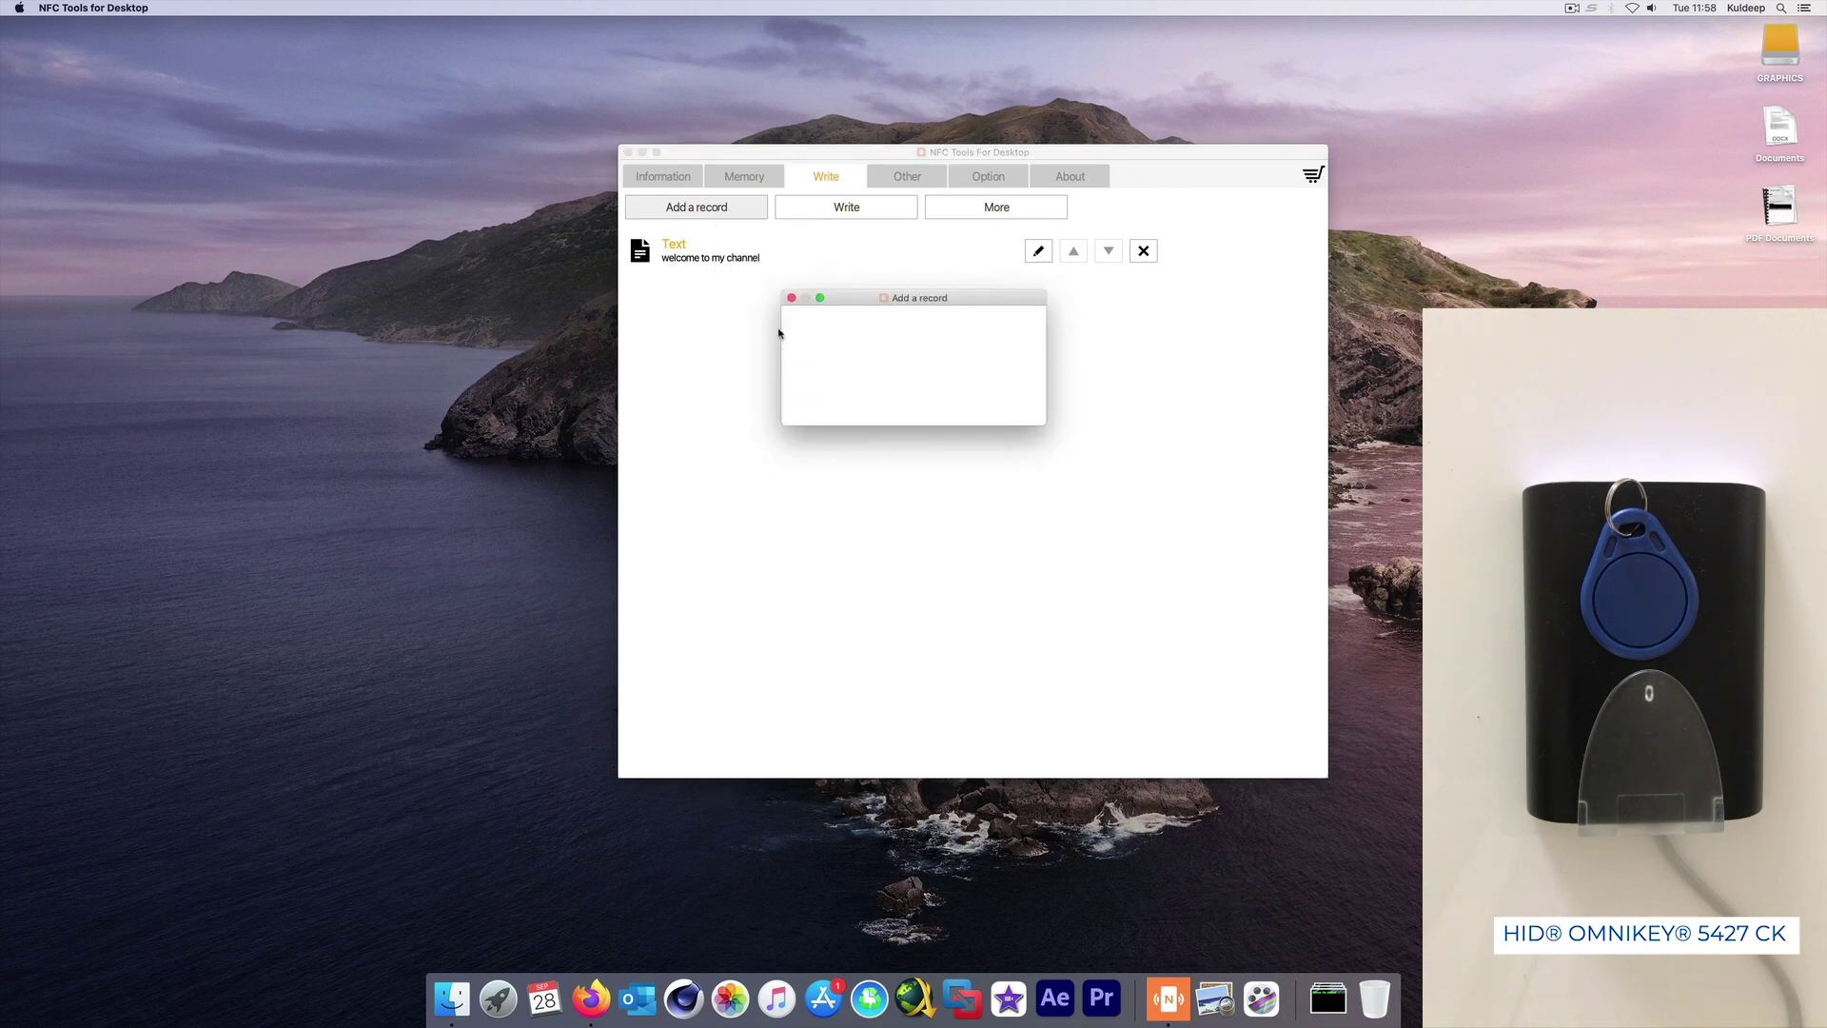
left_click(936, 373)
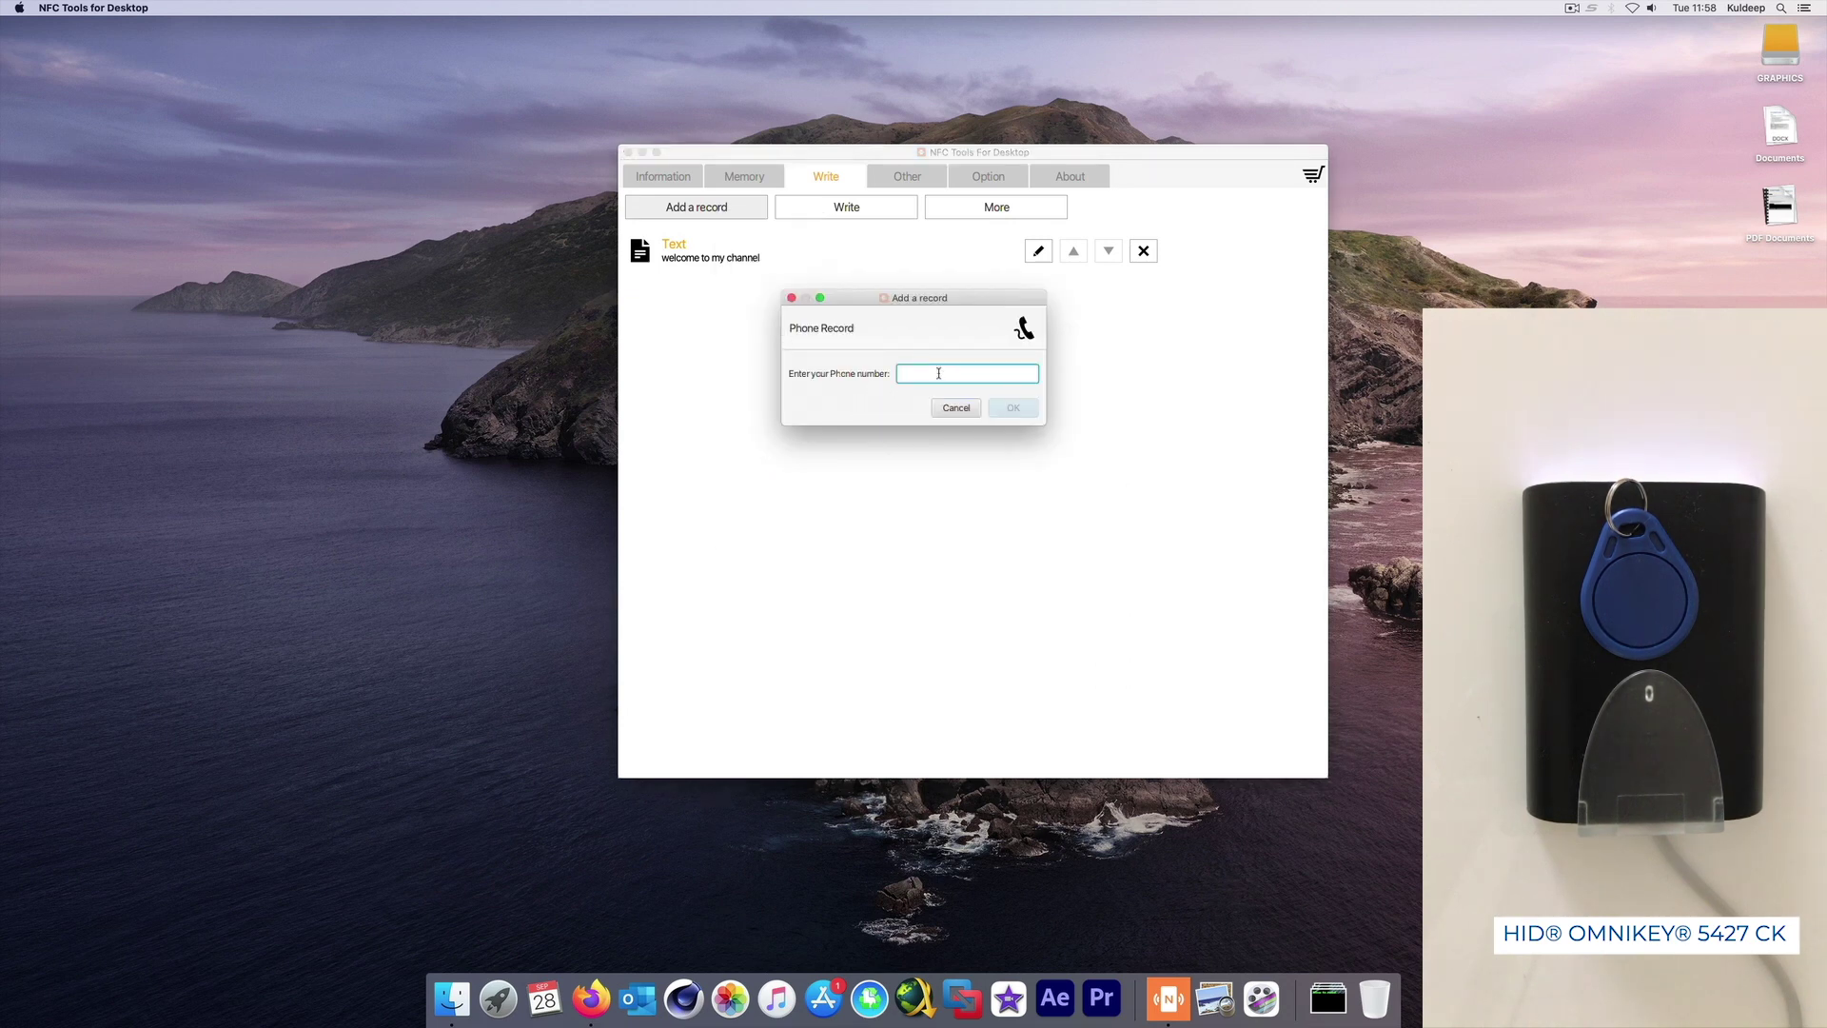
type("0001234567")
left_click(1014, 408)
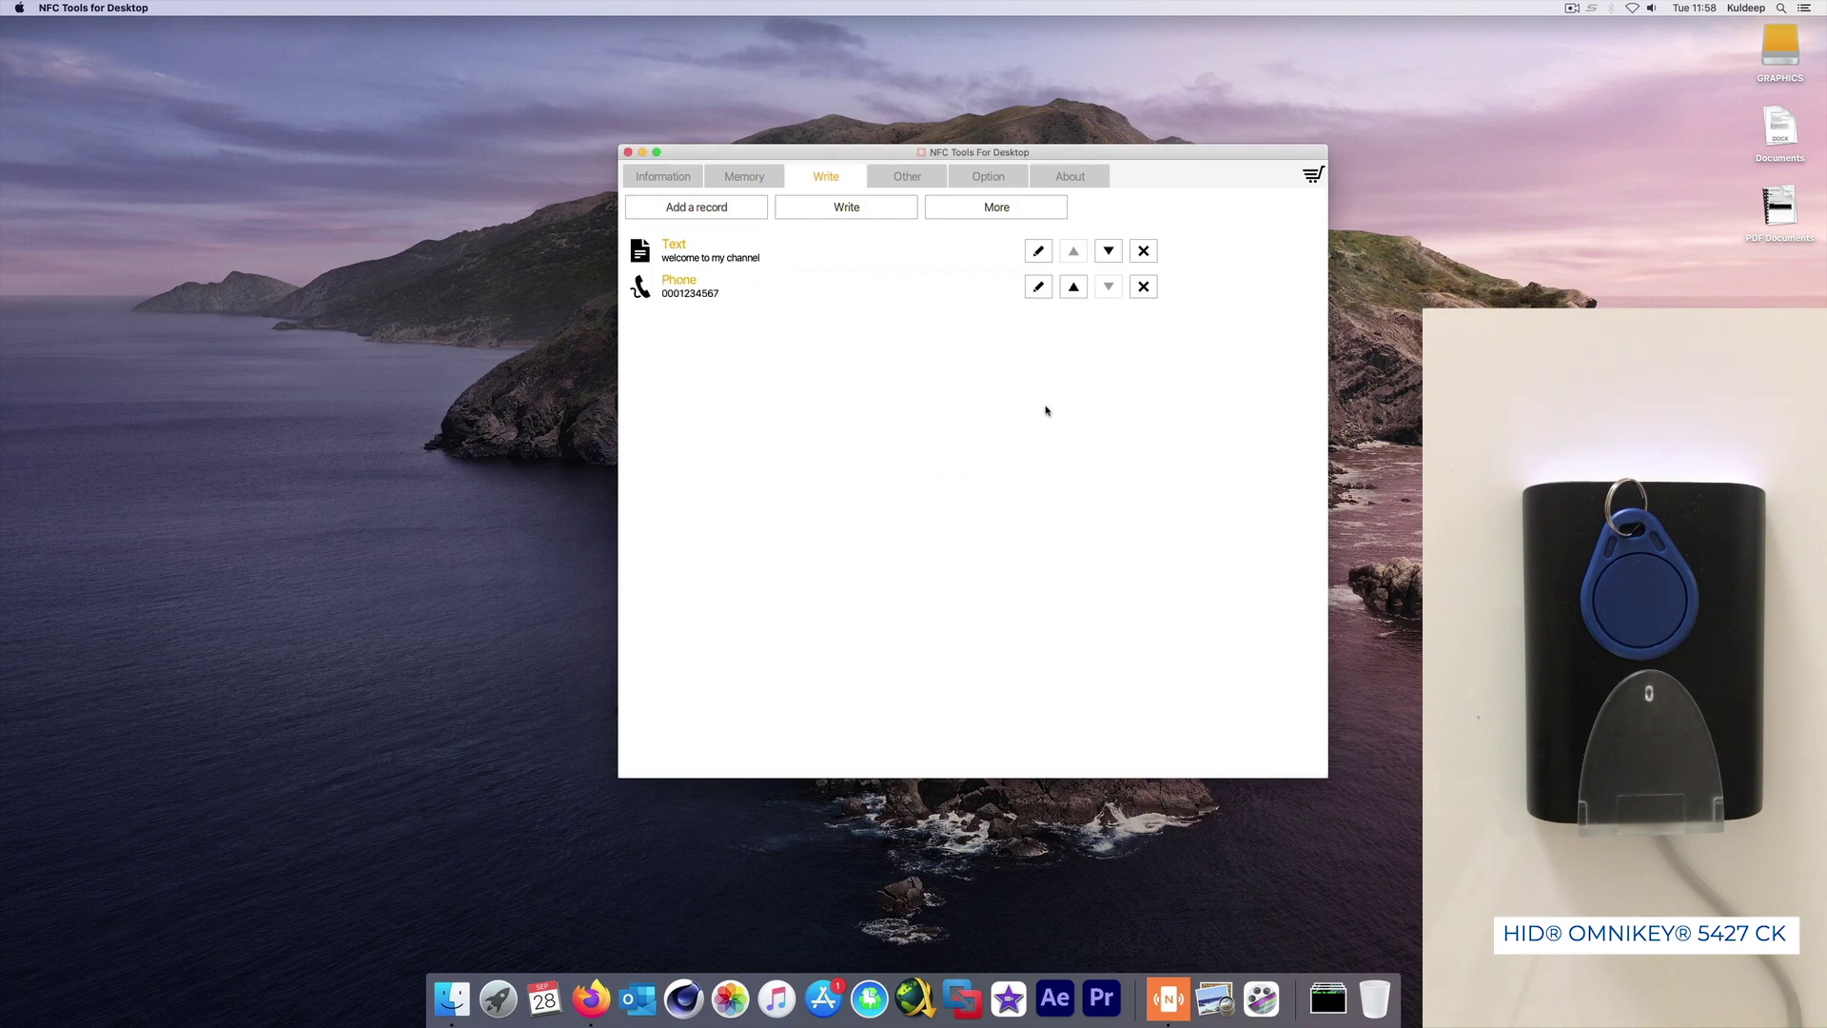
left_click(878, 211)
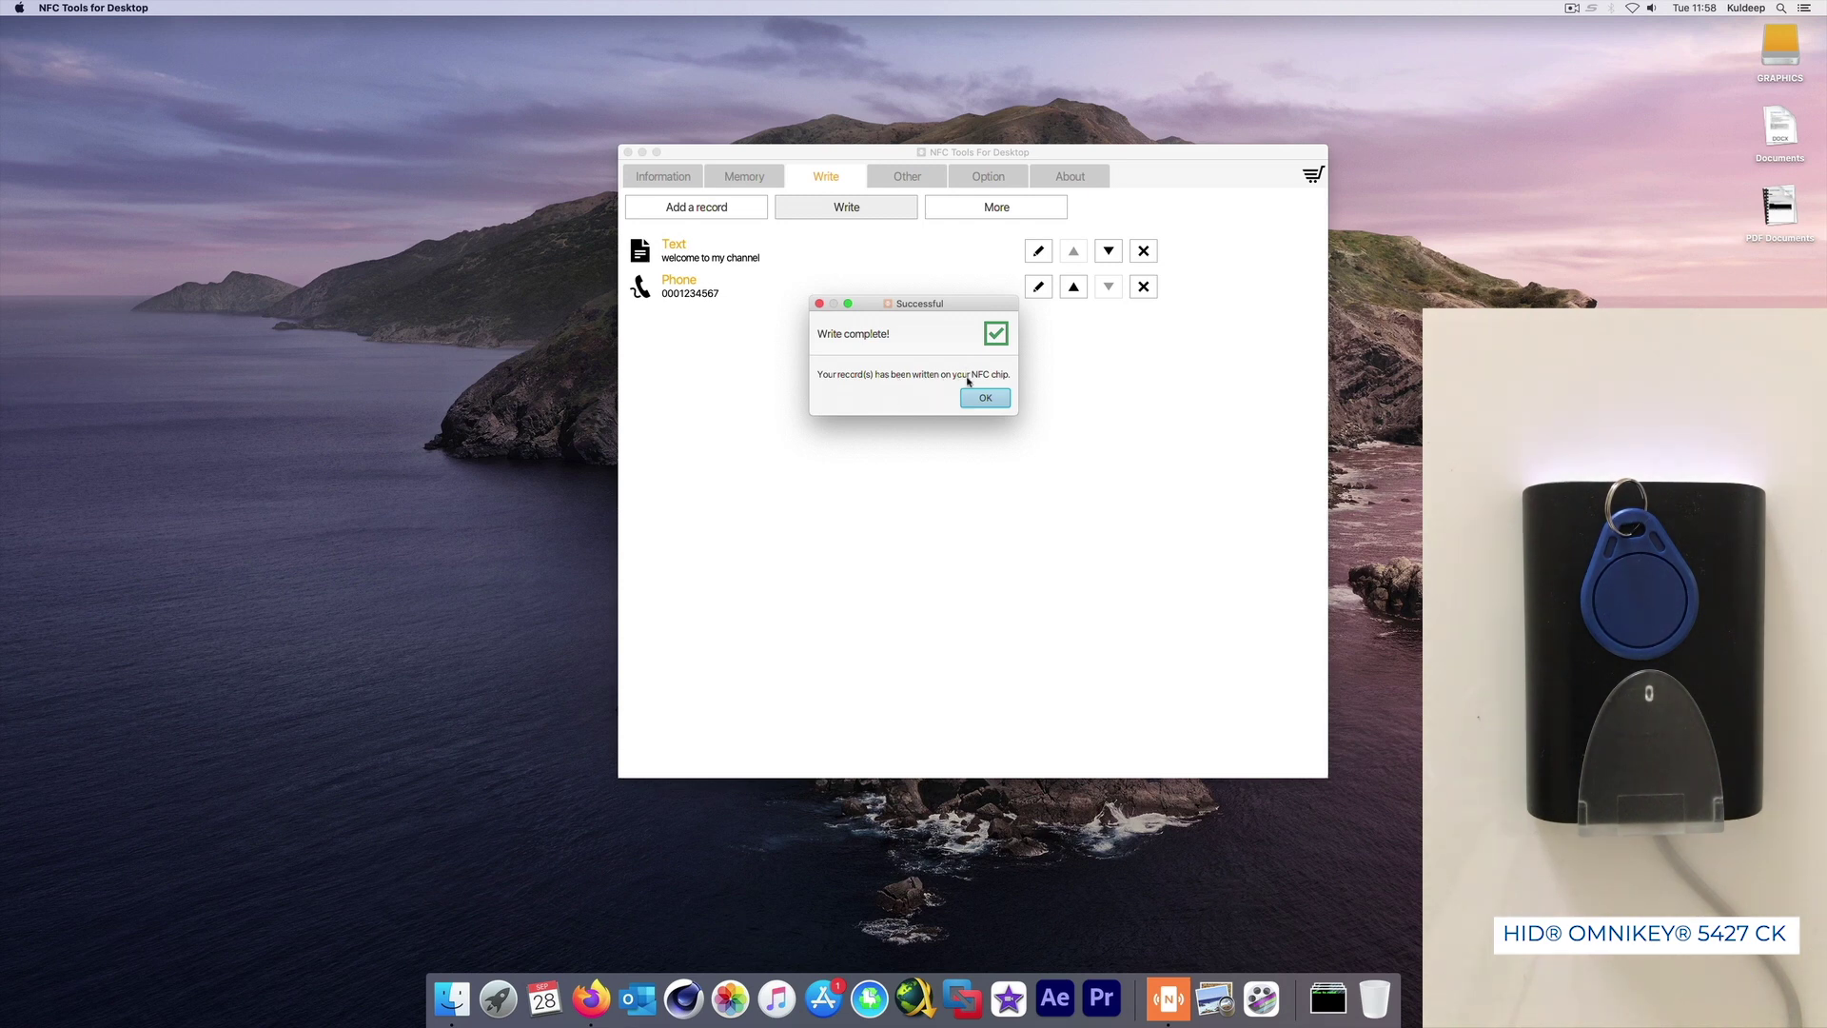
left_click(986, 398)
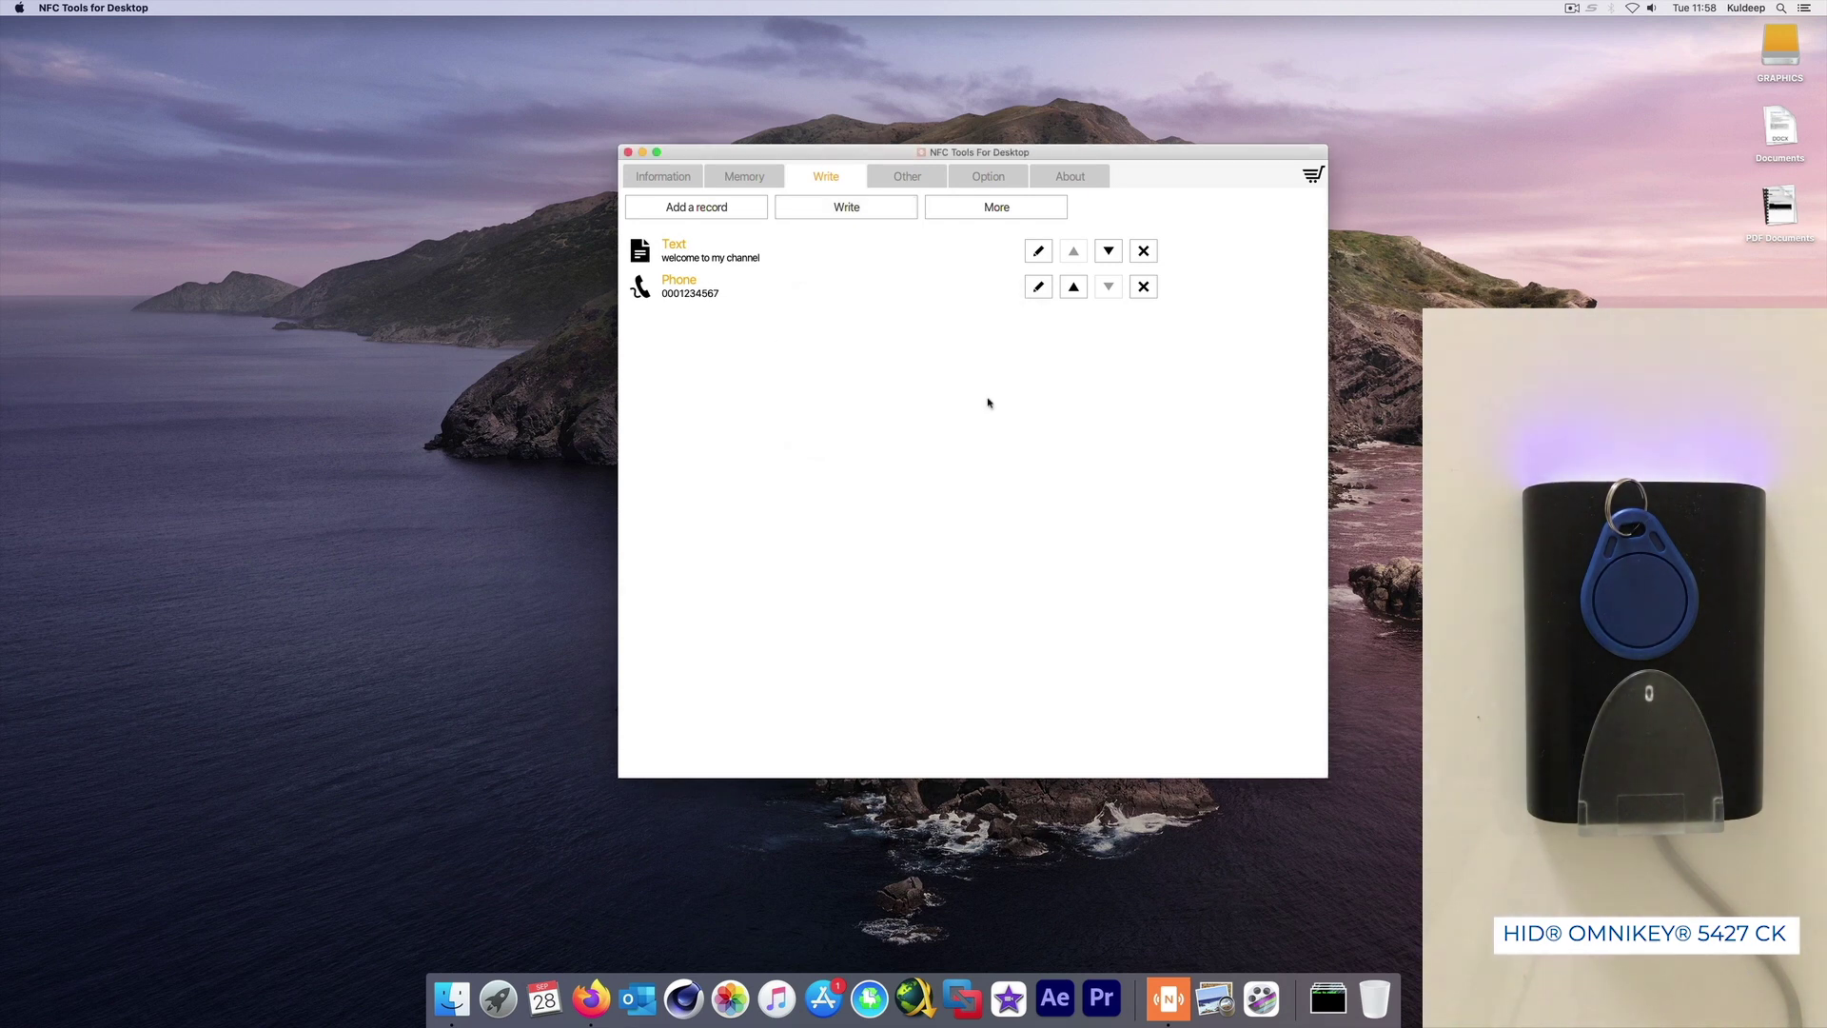
- Check memory blocks Addr. 05 and 06 for the stored phone number, then view the Information summary
left_click(753, 177)
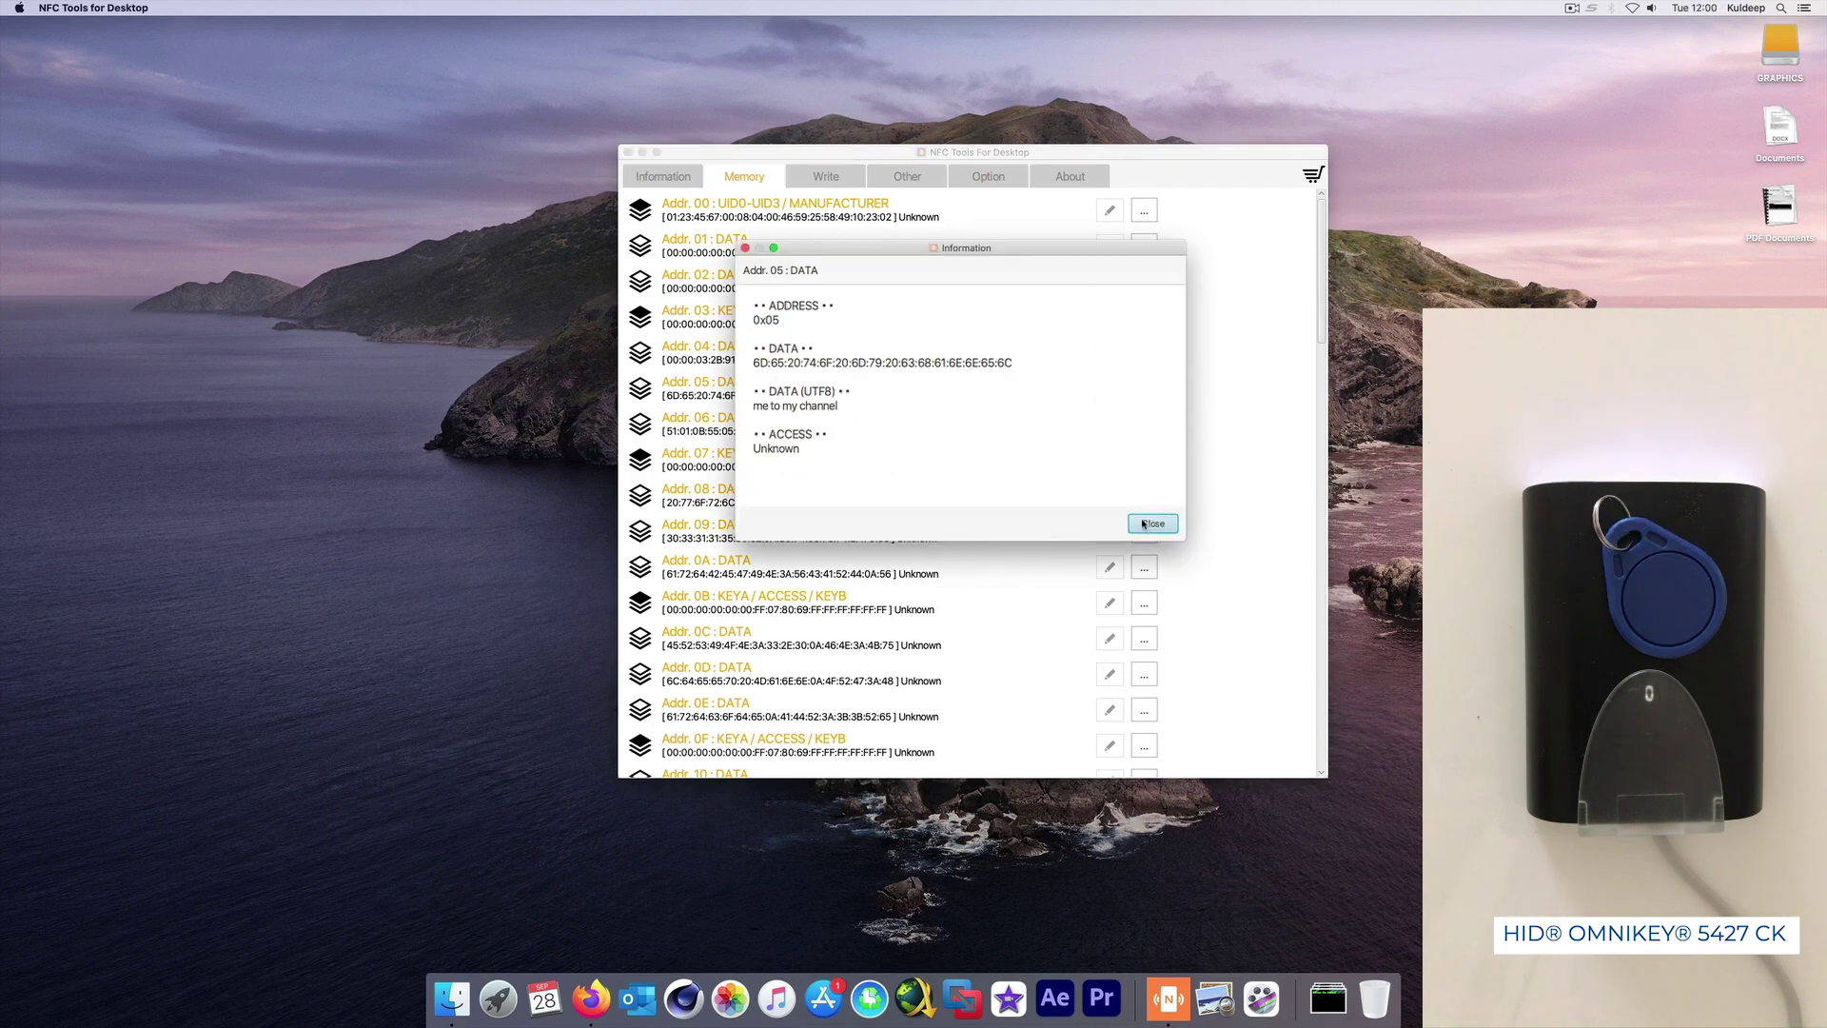
left_click(1154, 523)
left_click(1143, 424)
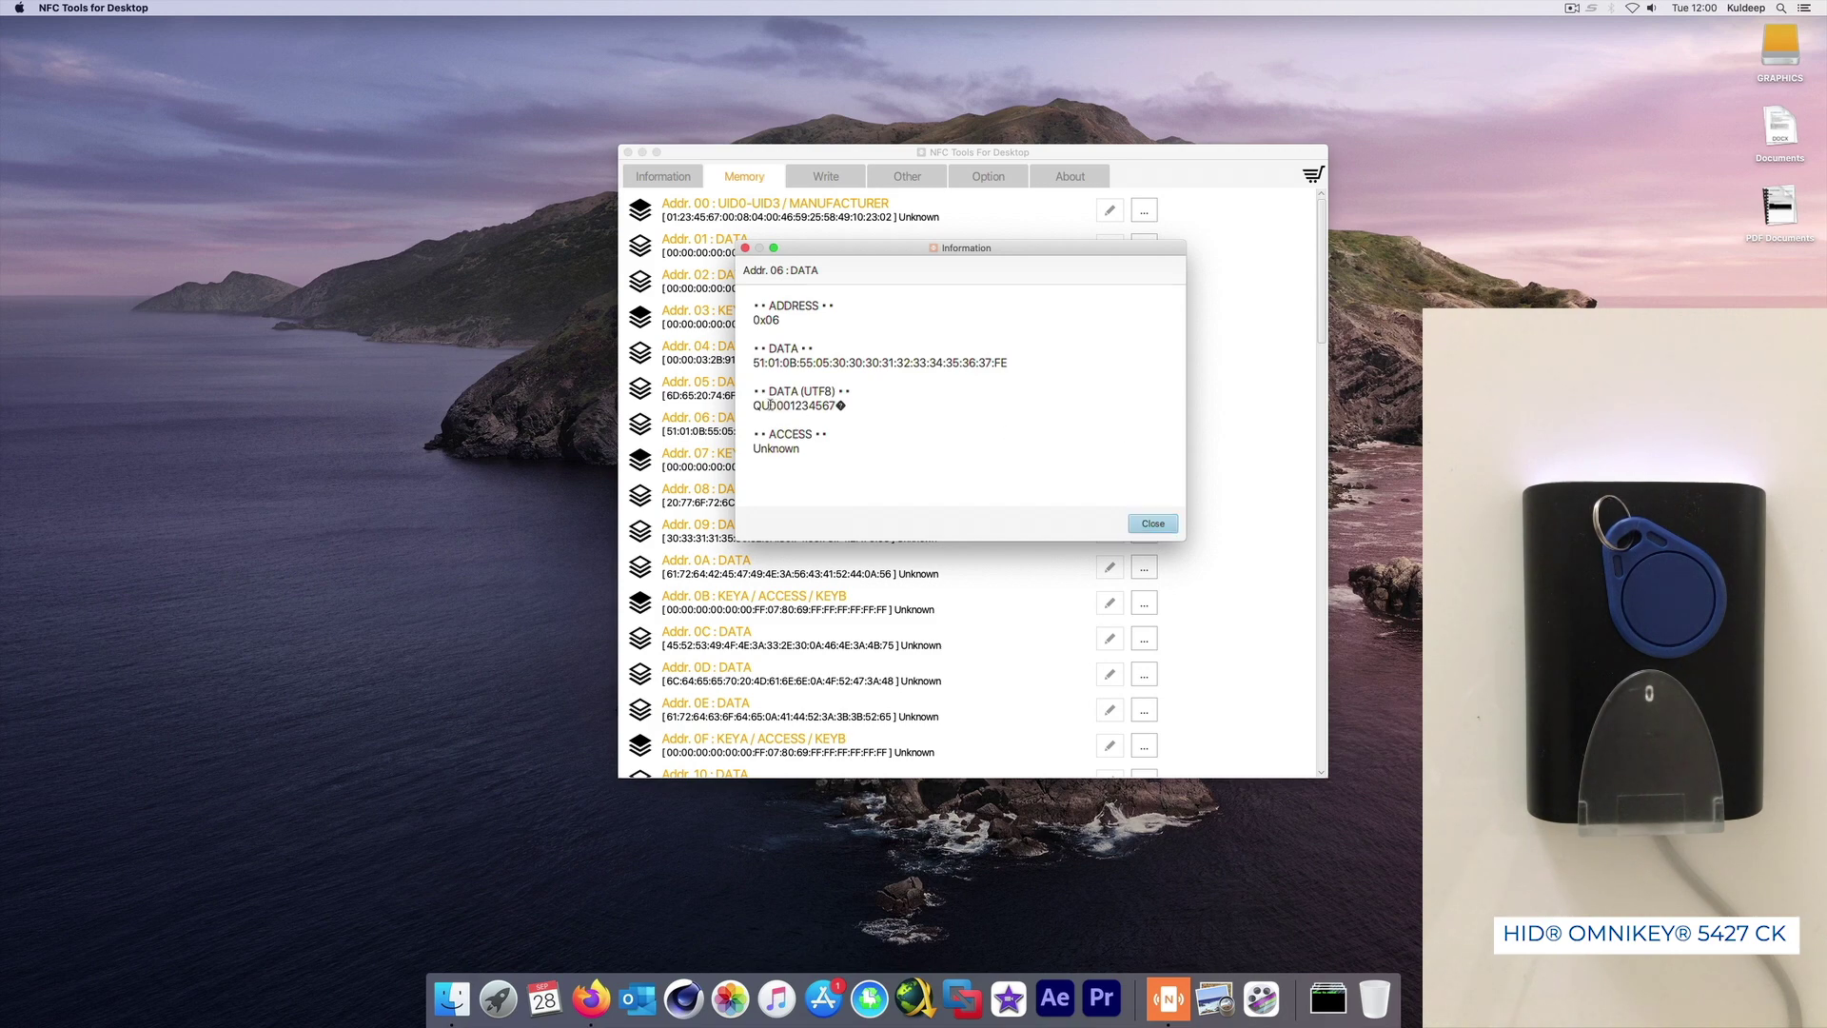
left_click_drag(769, 405, 831, 406)
left_click(1153, 524)
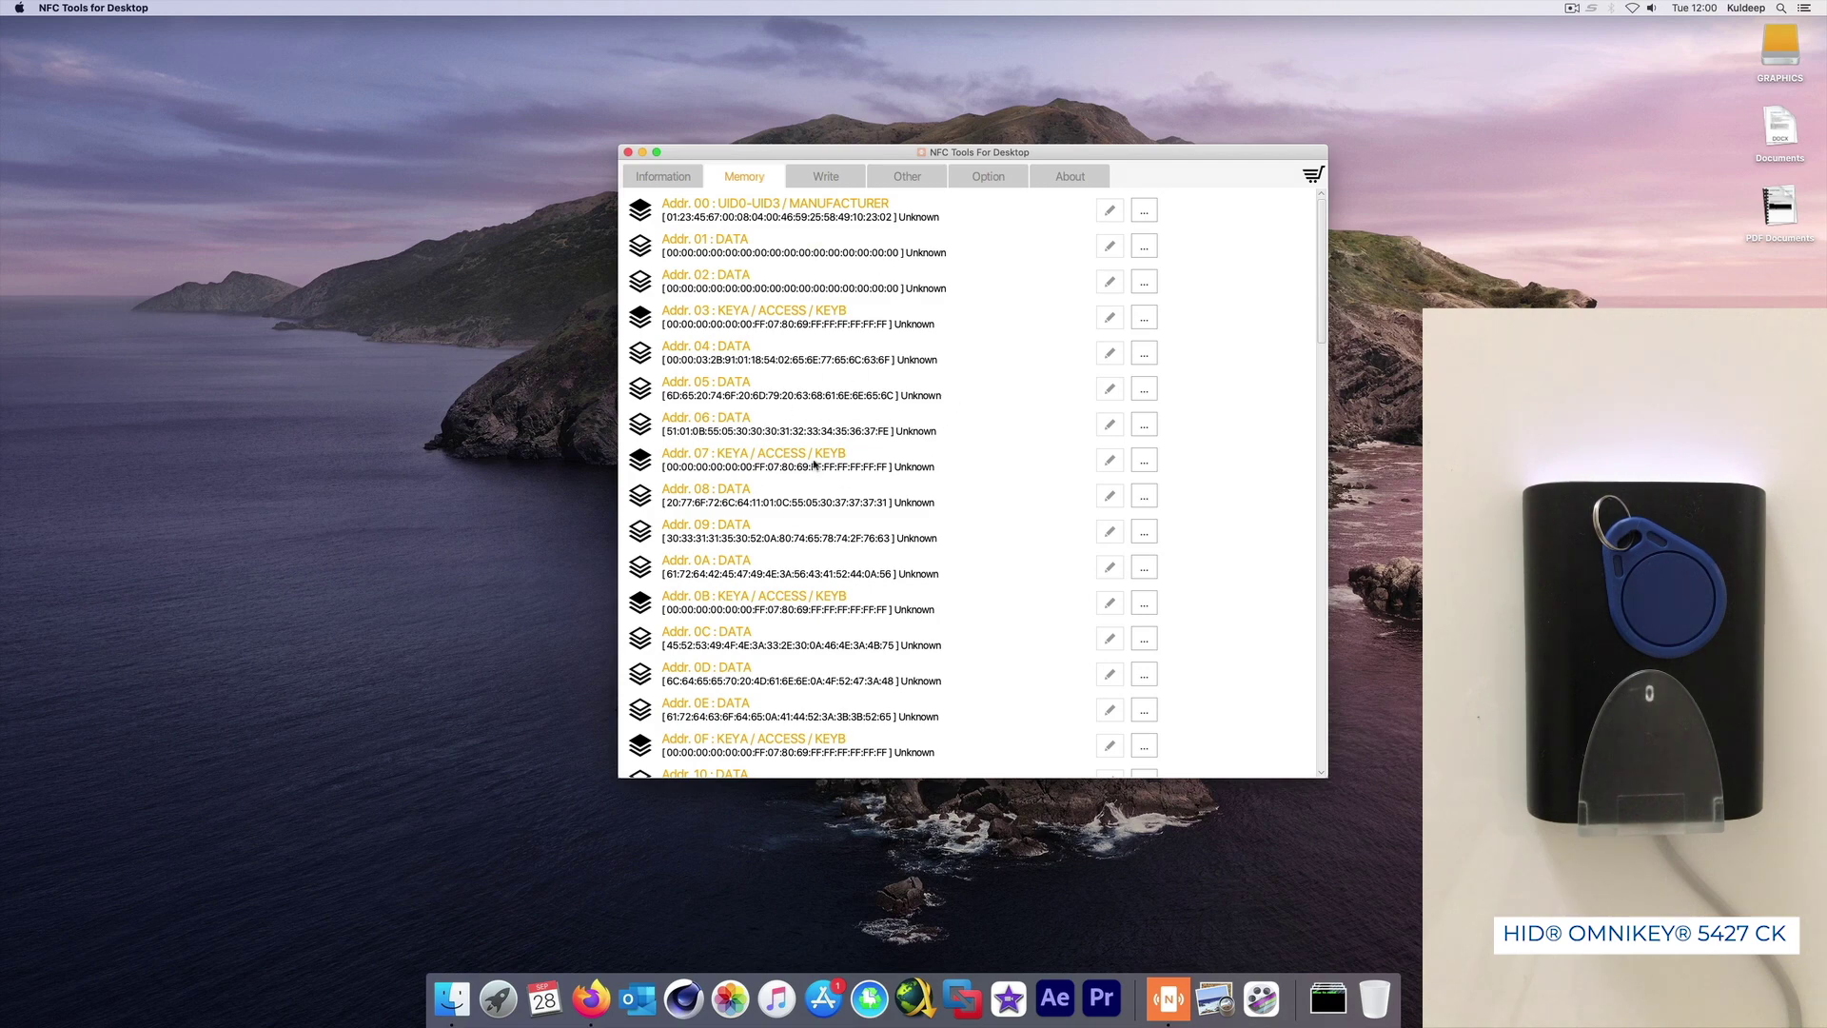
left_click(682, 183)
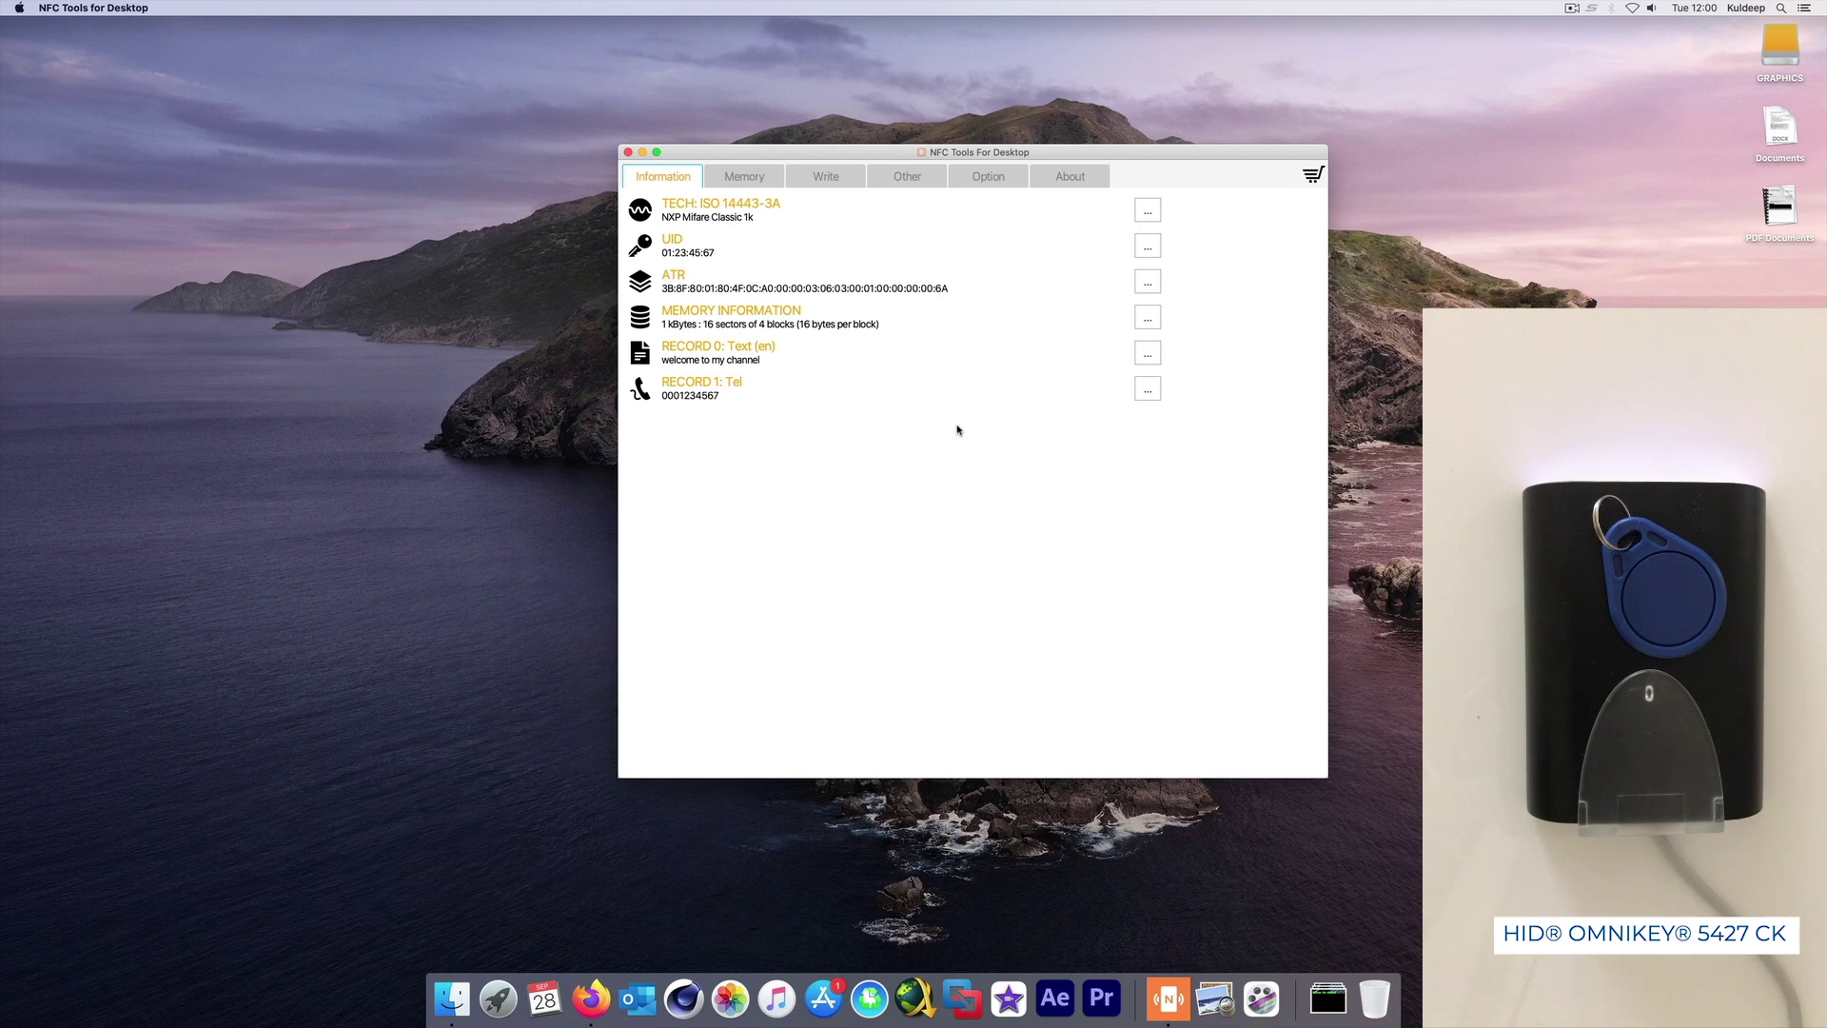
left_click(743, 181)
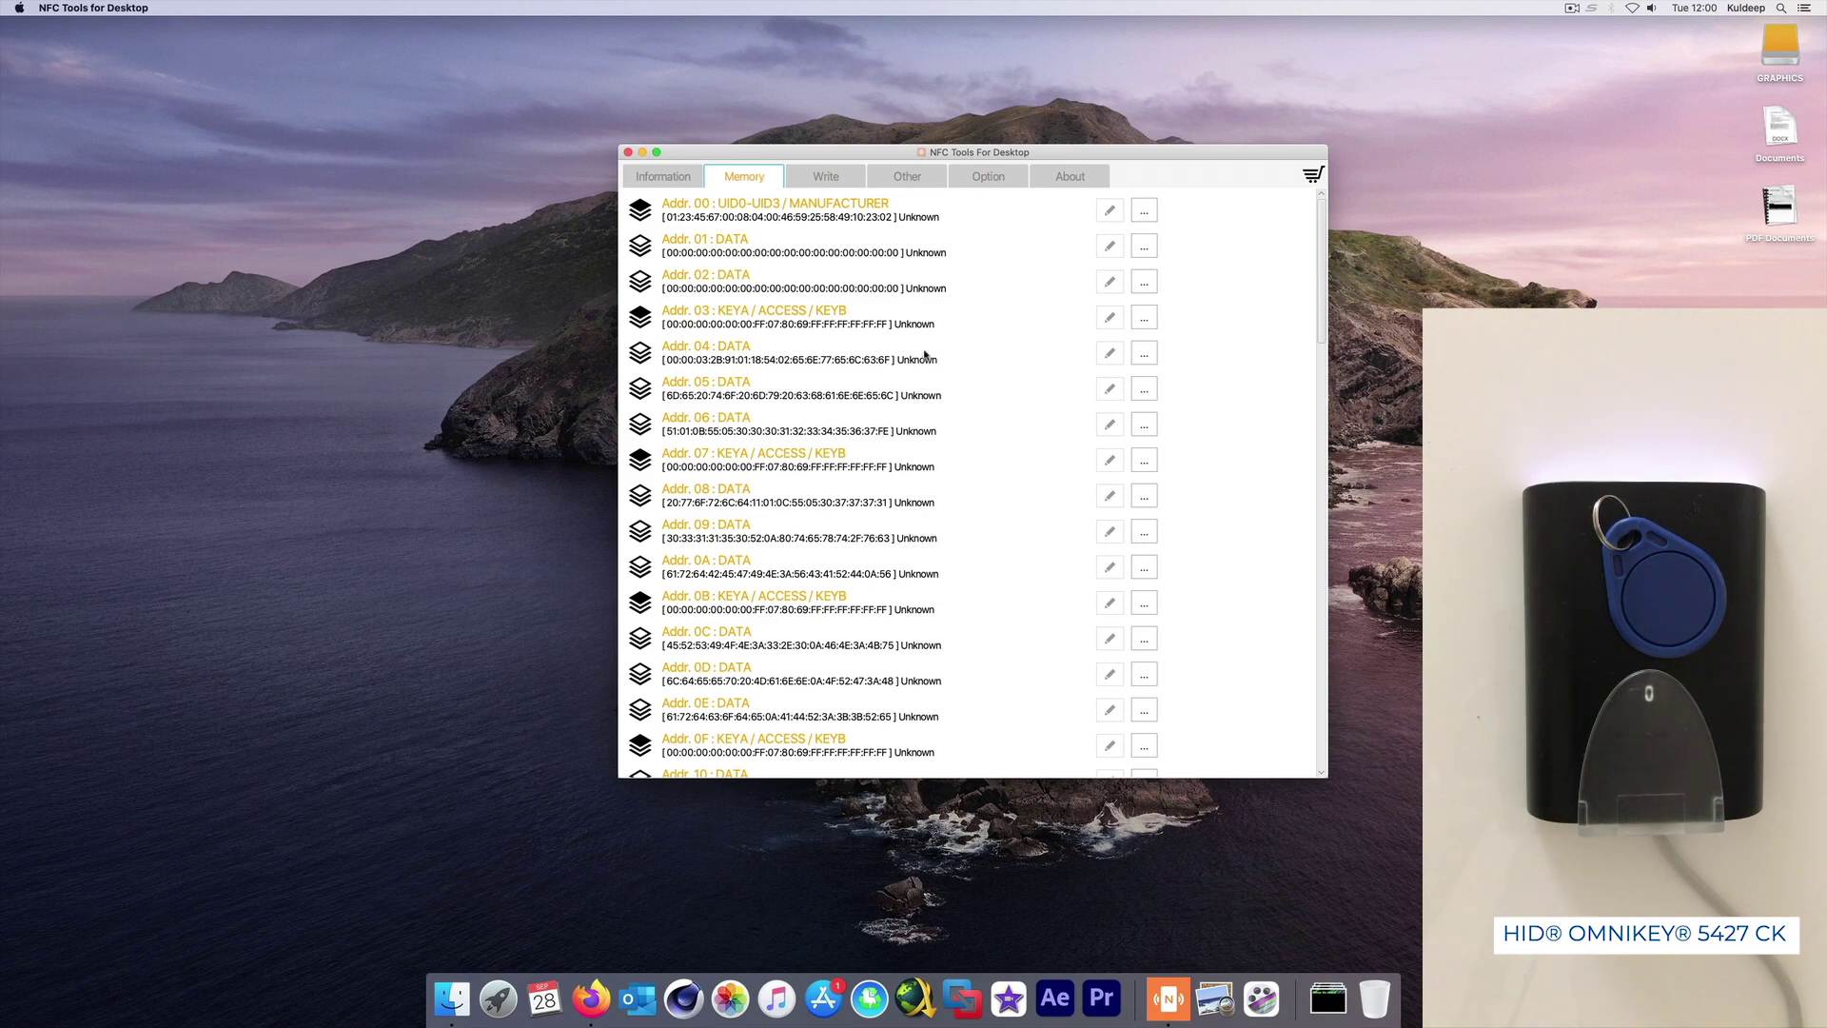
left_click(997, 173)
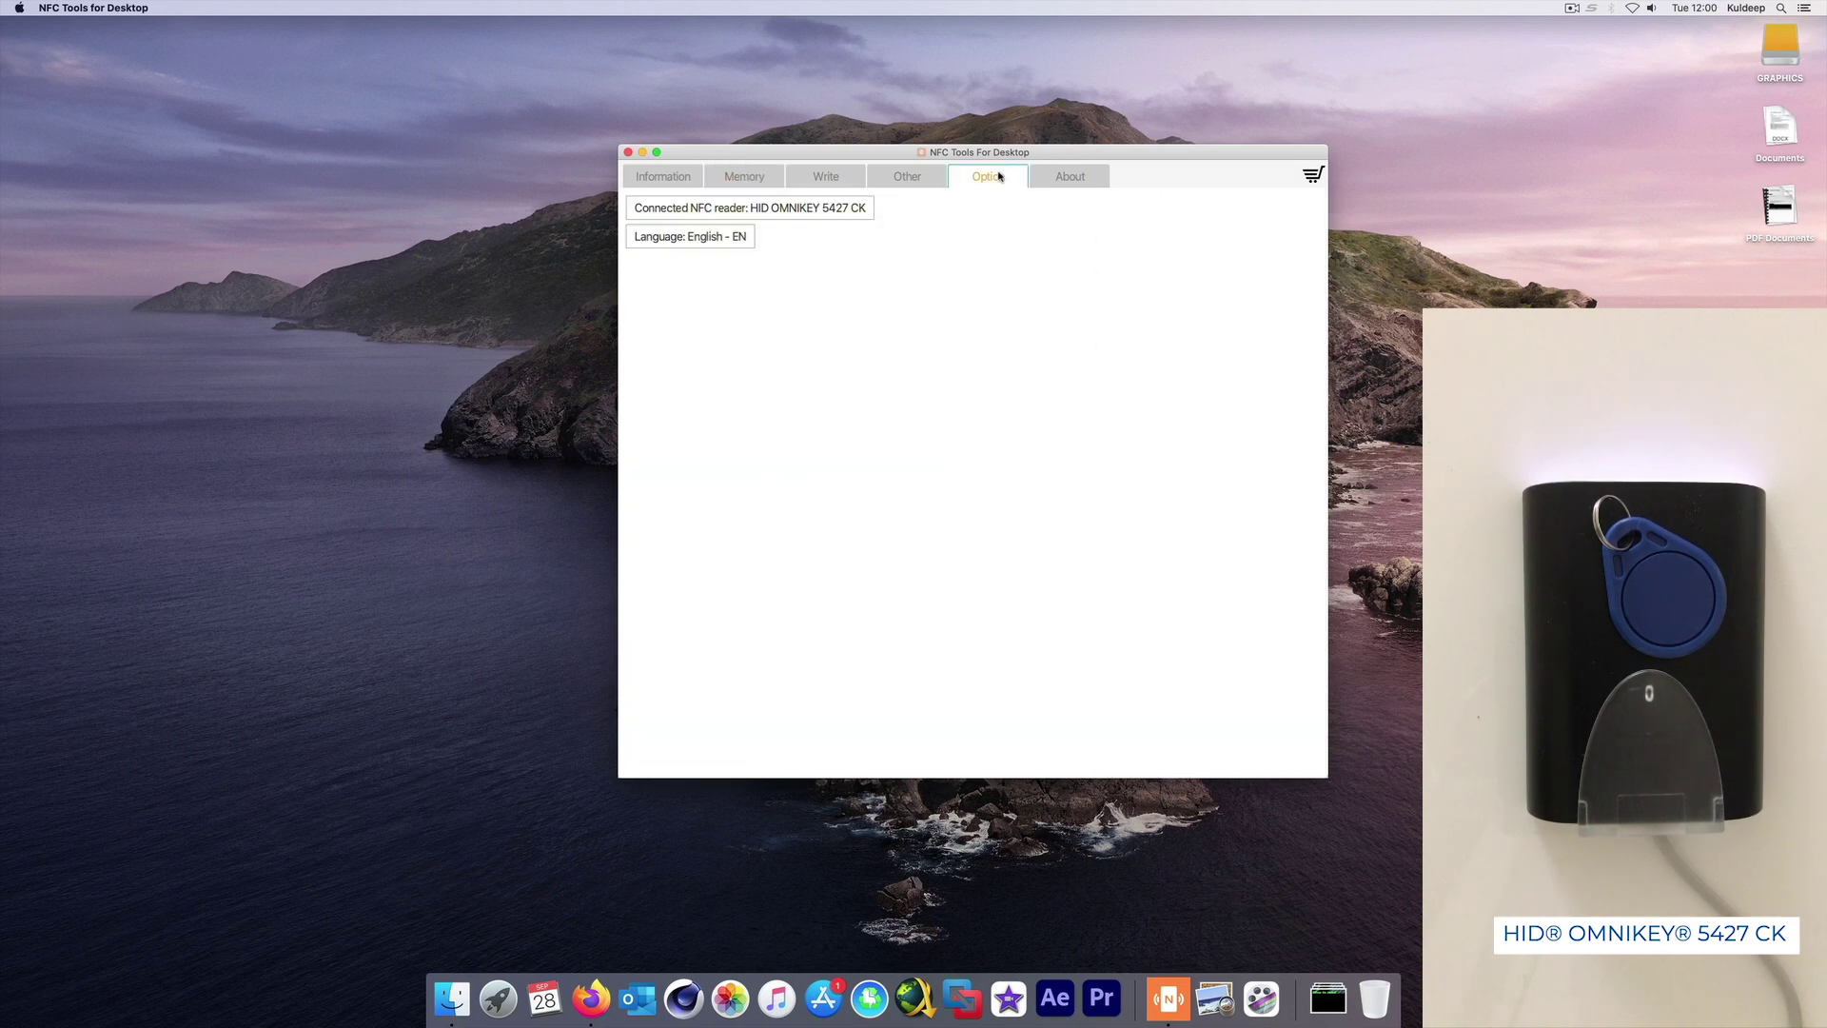
left_click(1073, 180)
left_click(837, 181)
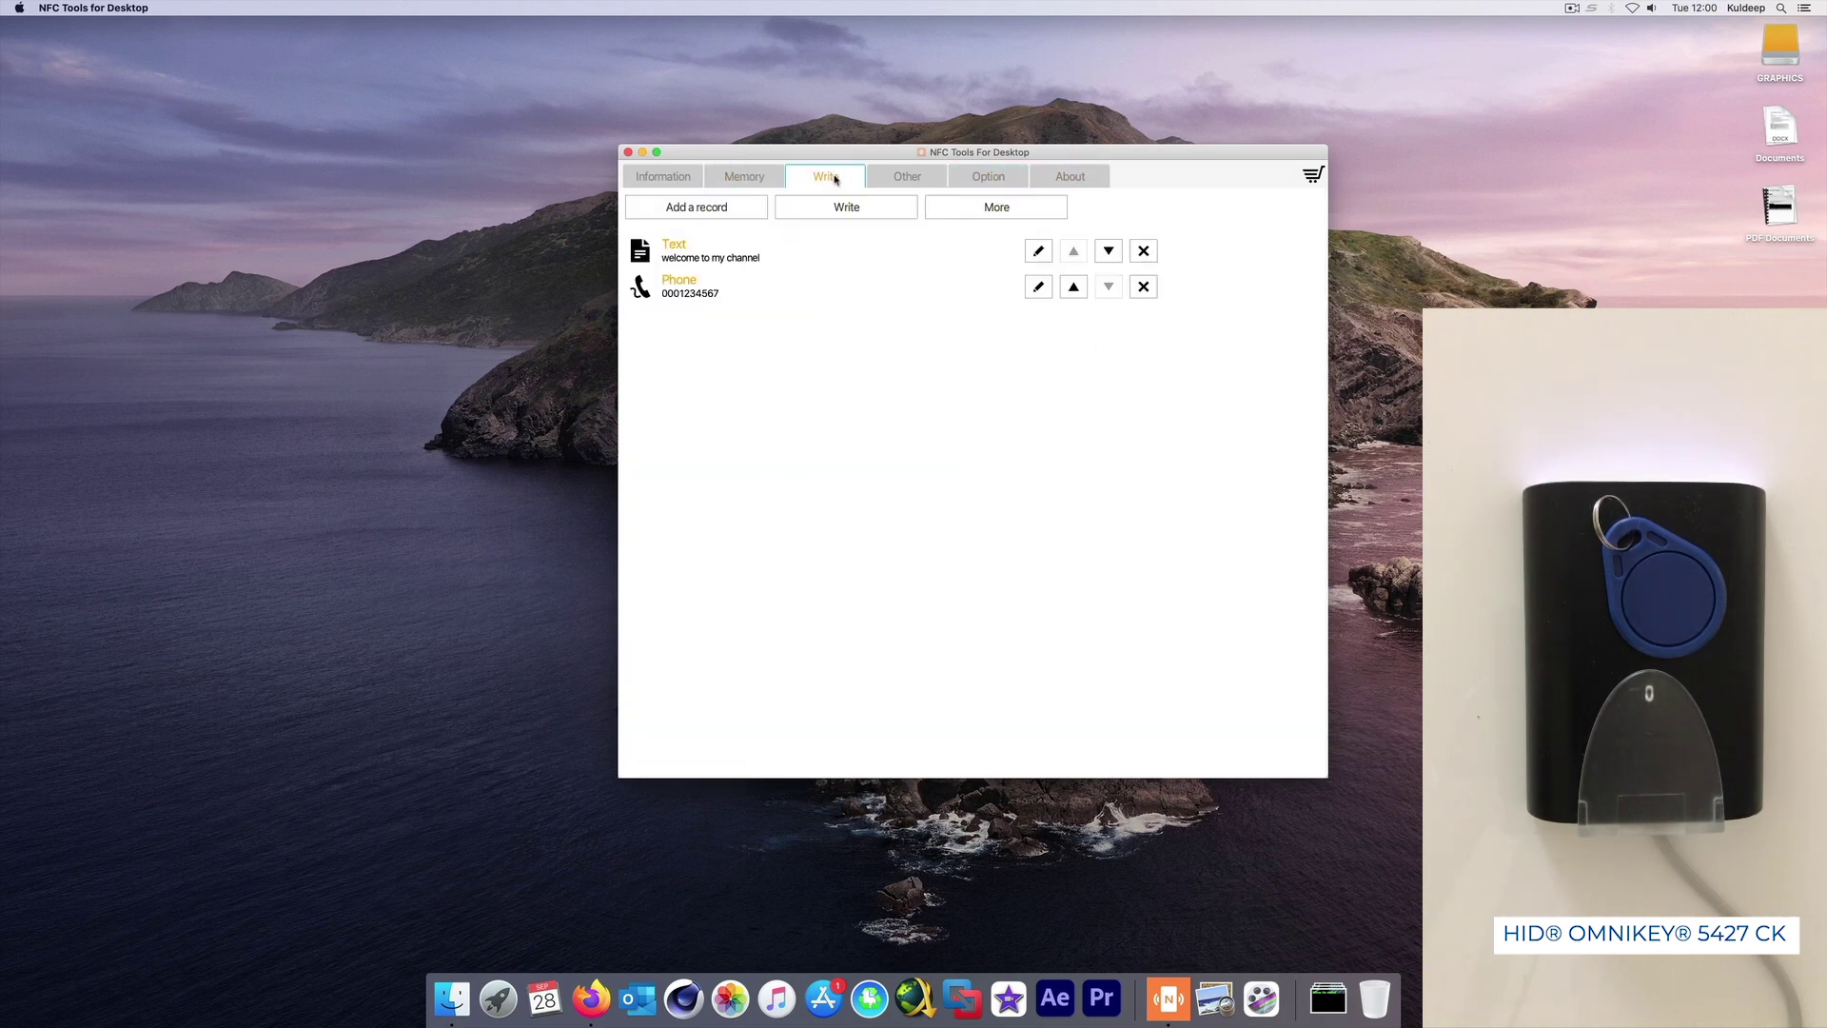
left_click(764, 184)
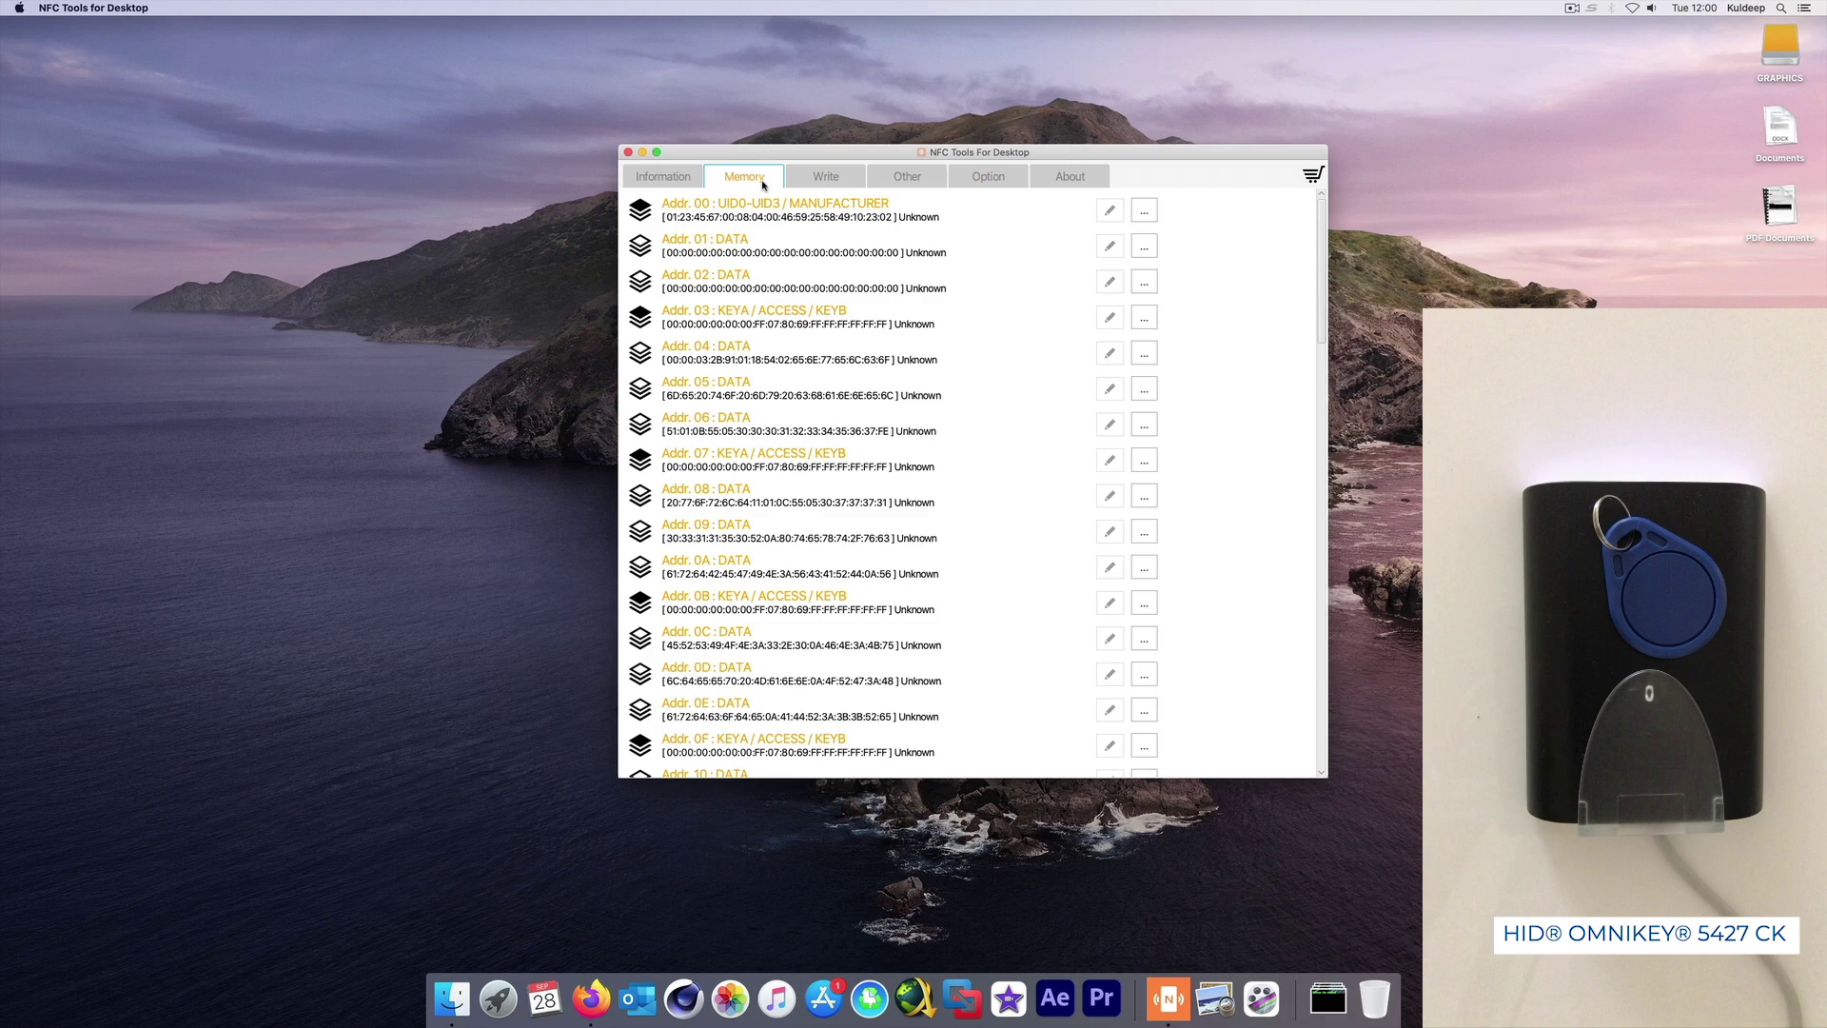
left_click(687, 180)
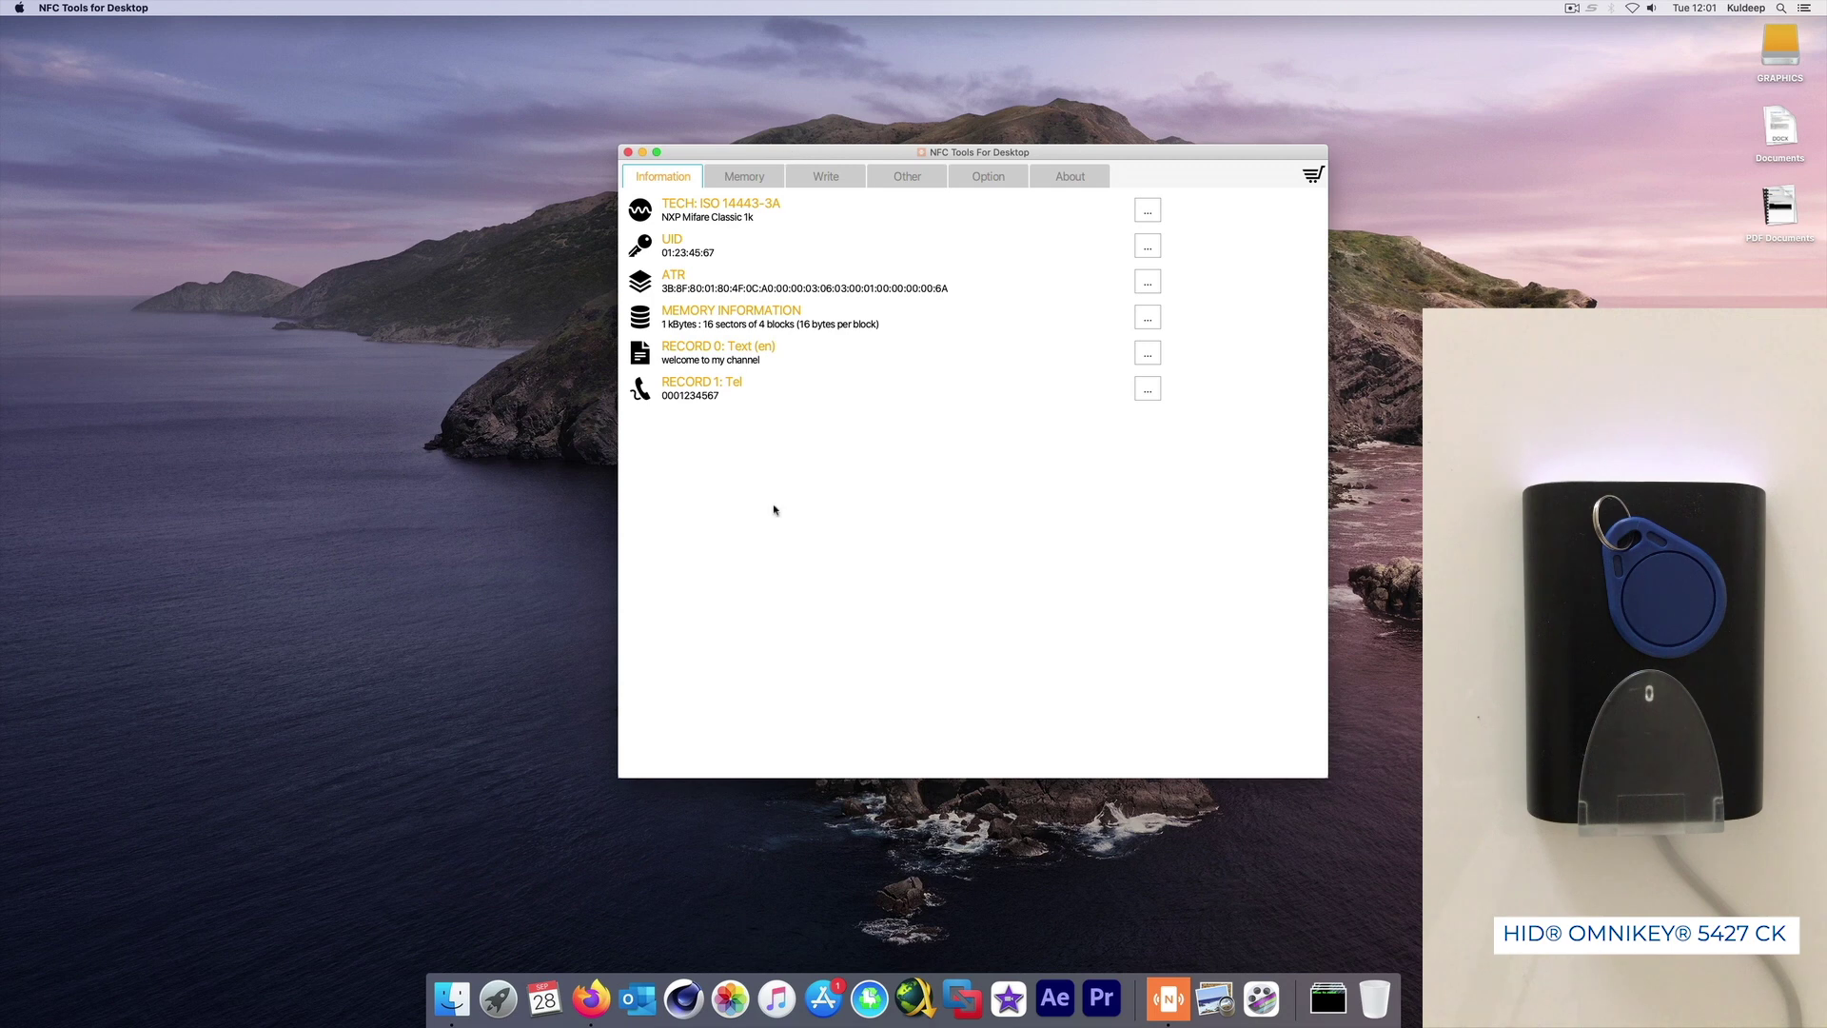
left_click(591, 997)
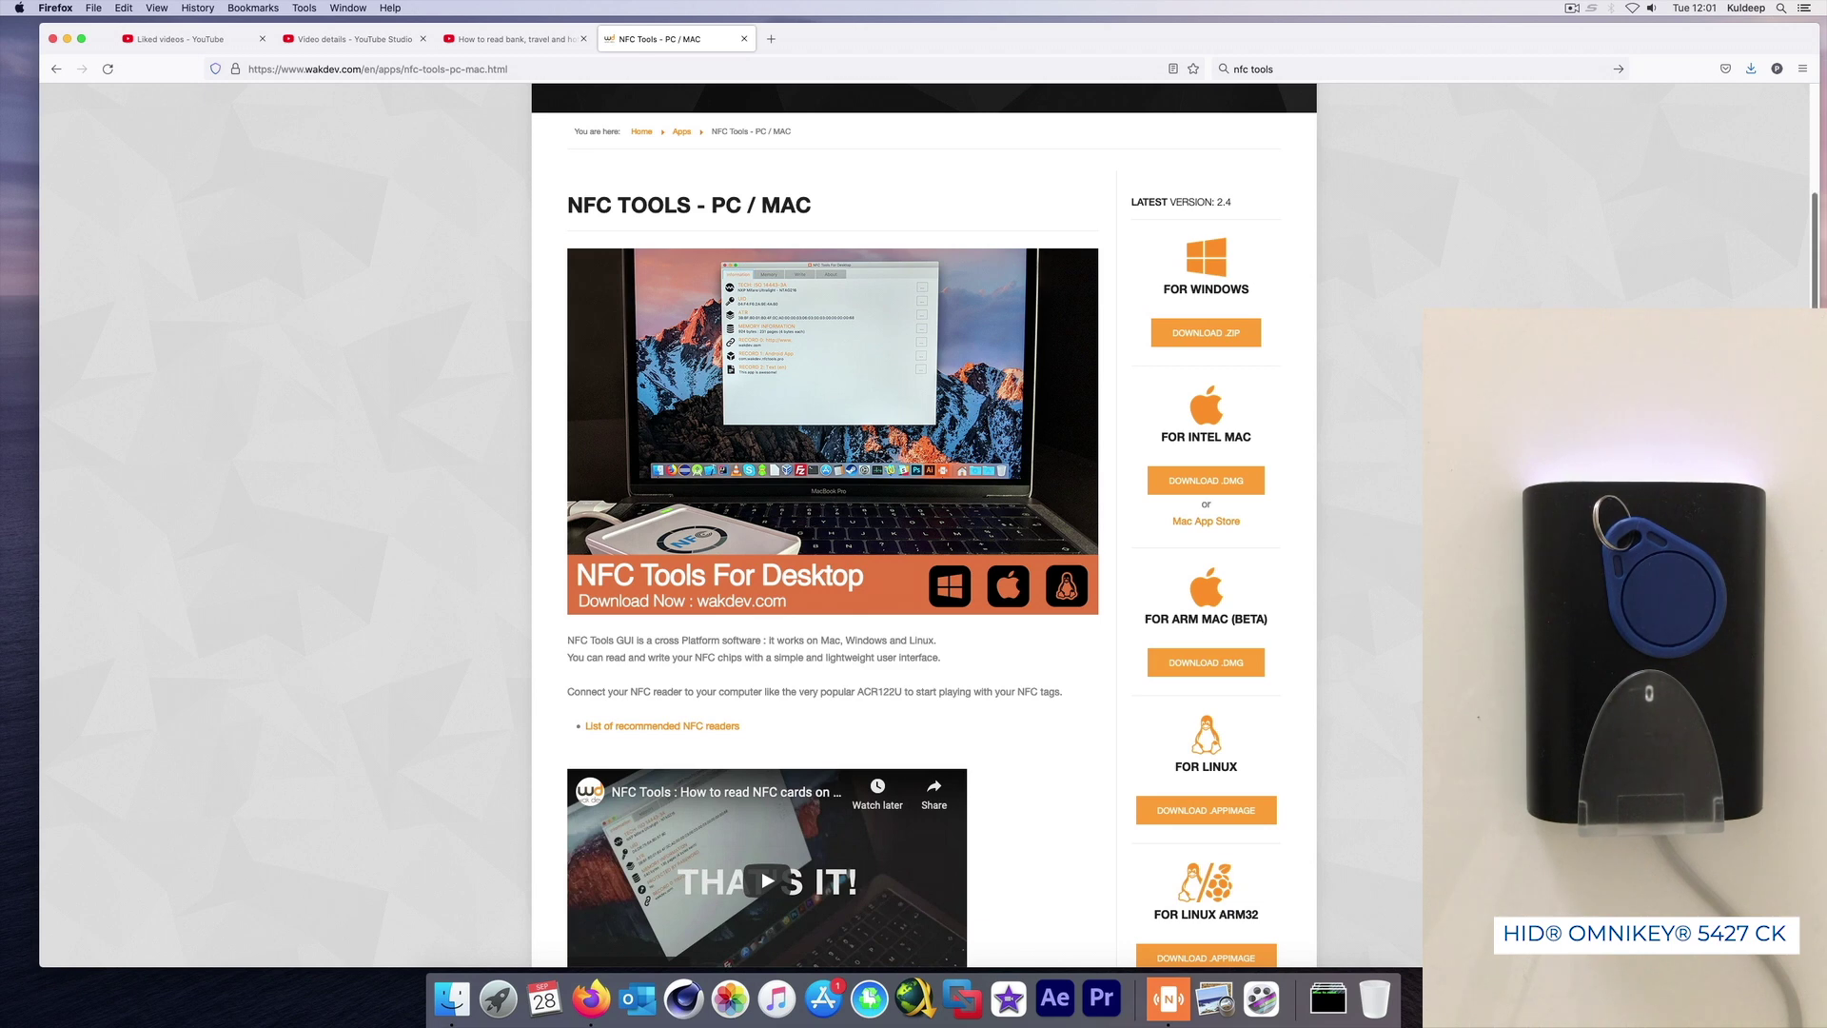
scroll(923, 523, "down", 5)
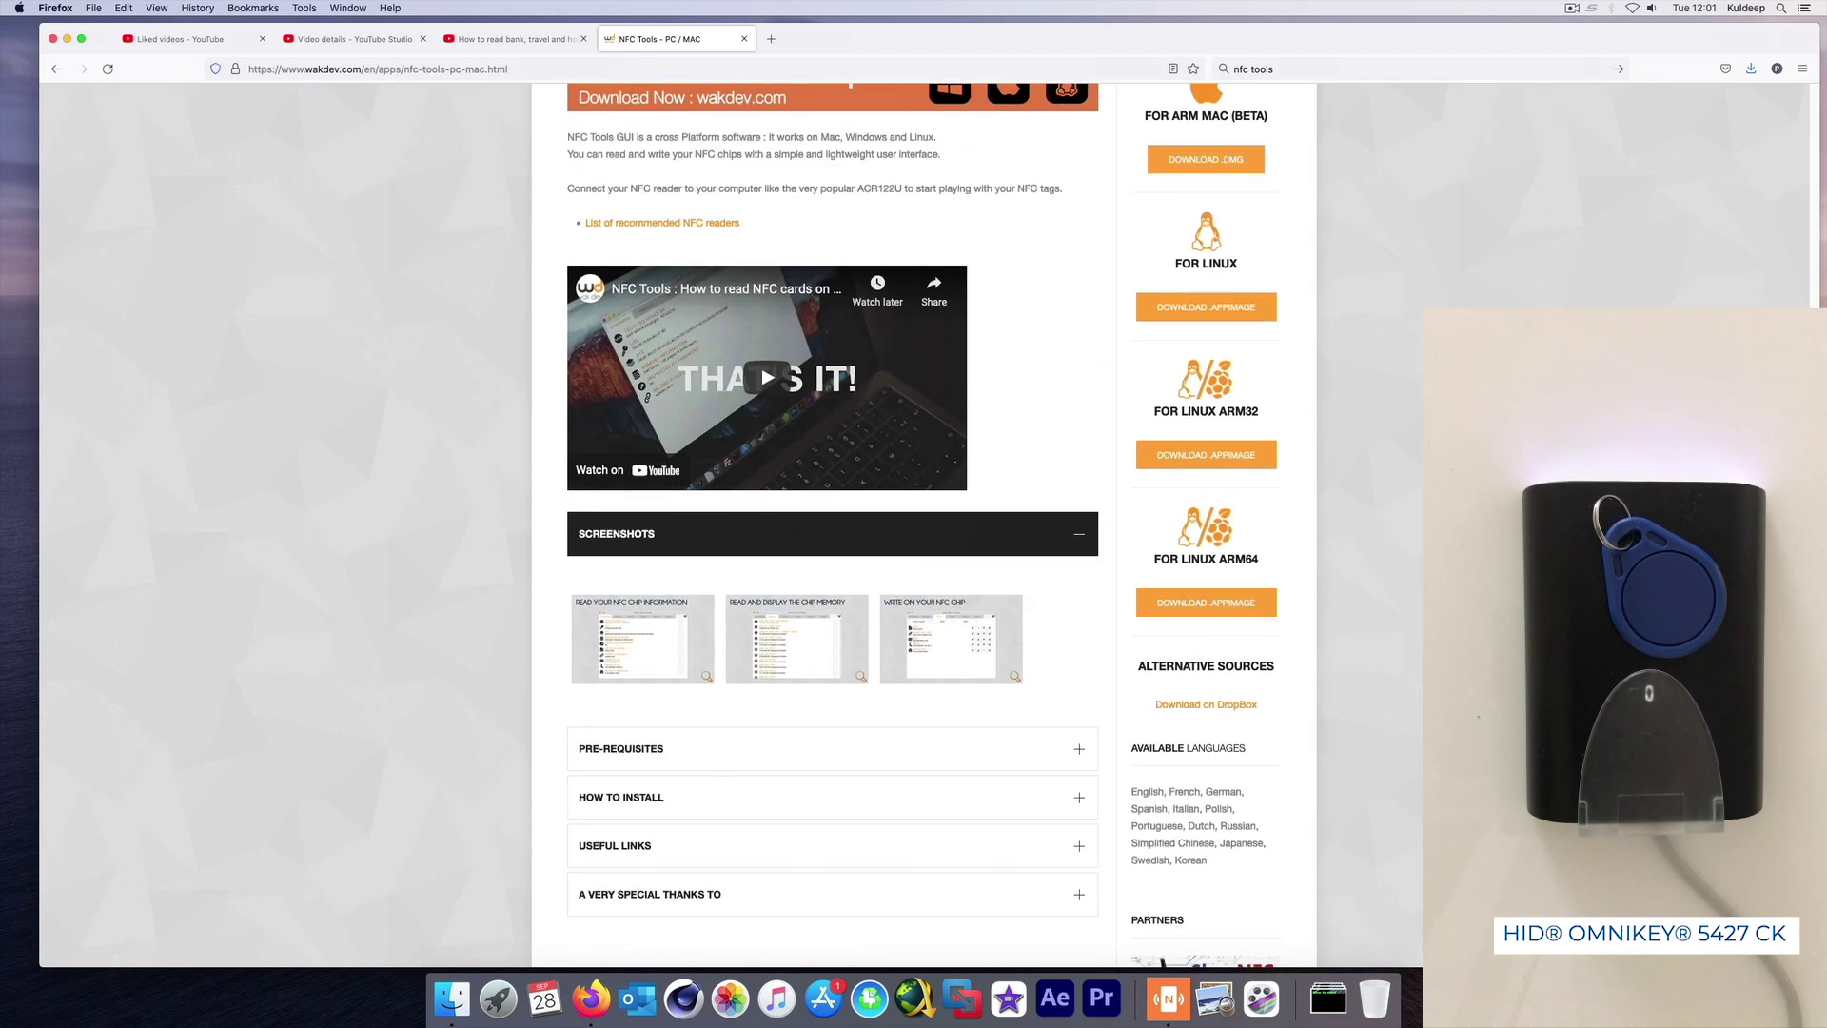
scroll(923, 524, "up", 8)
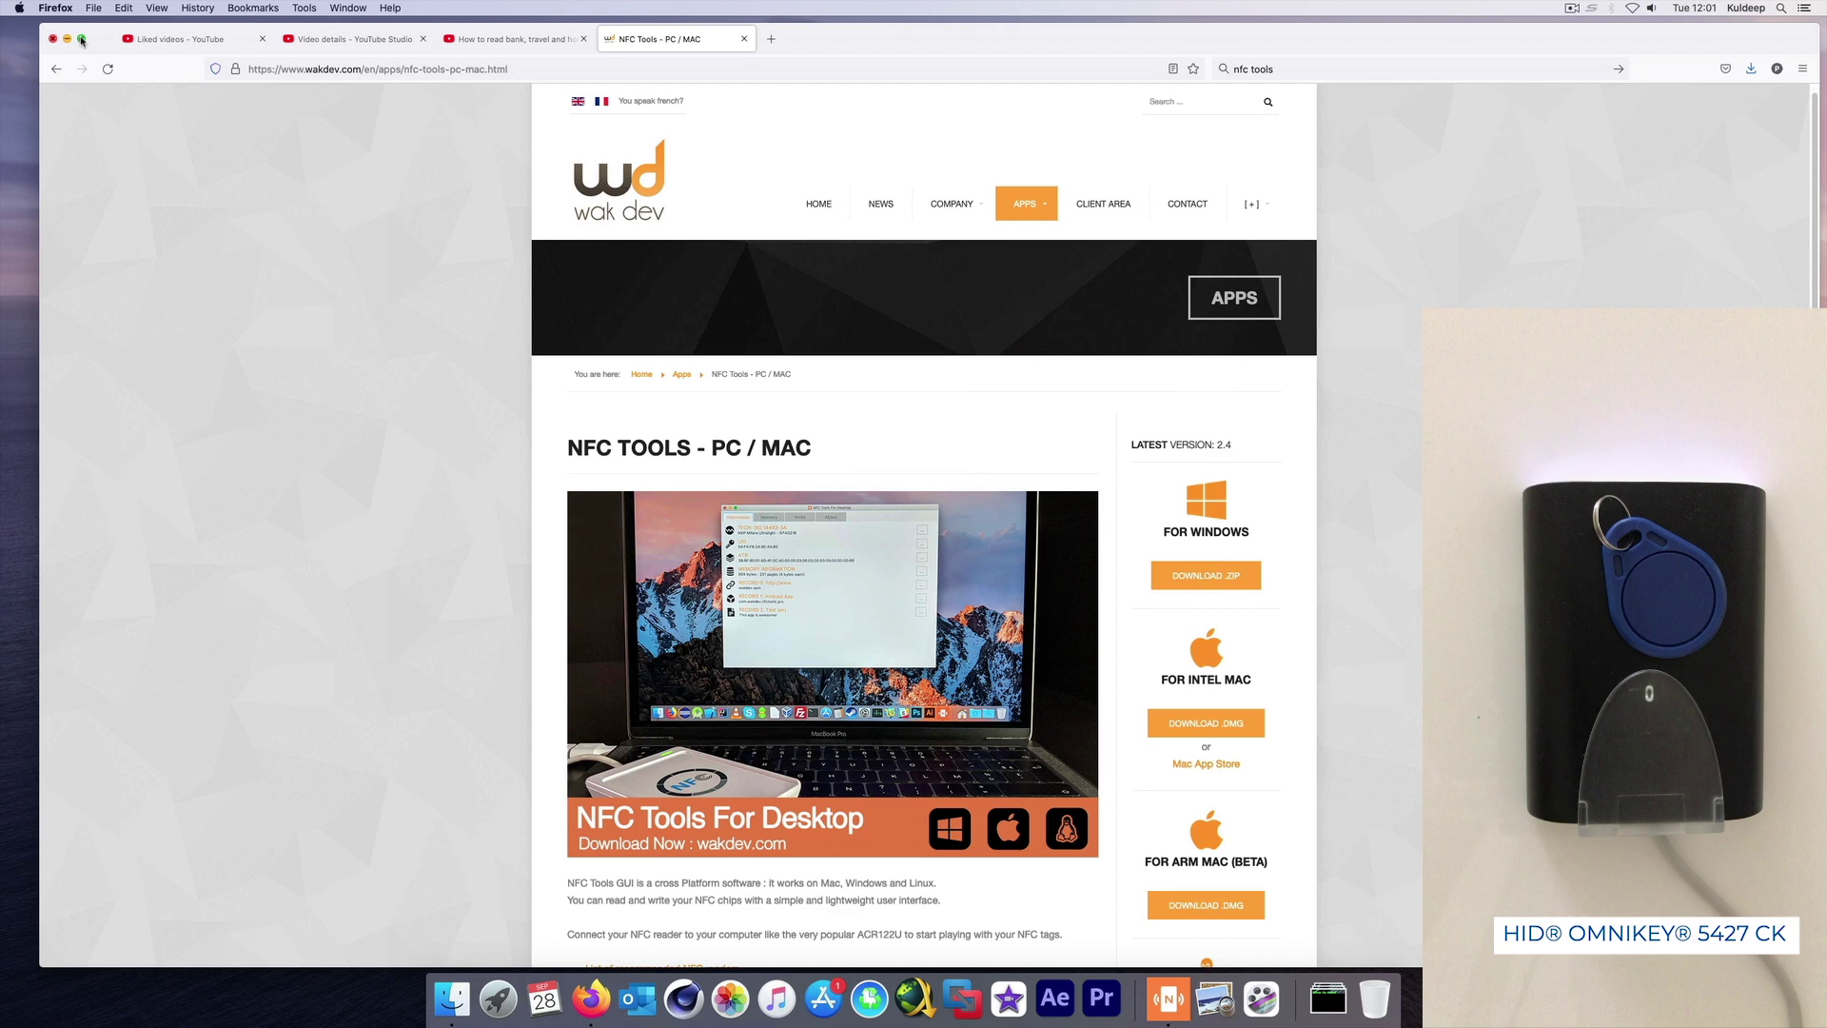
left_click(67, 39)
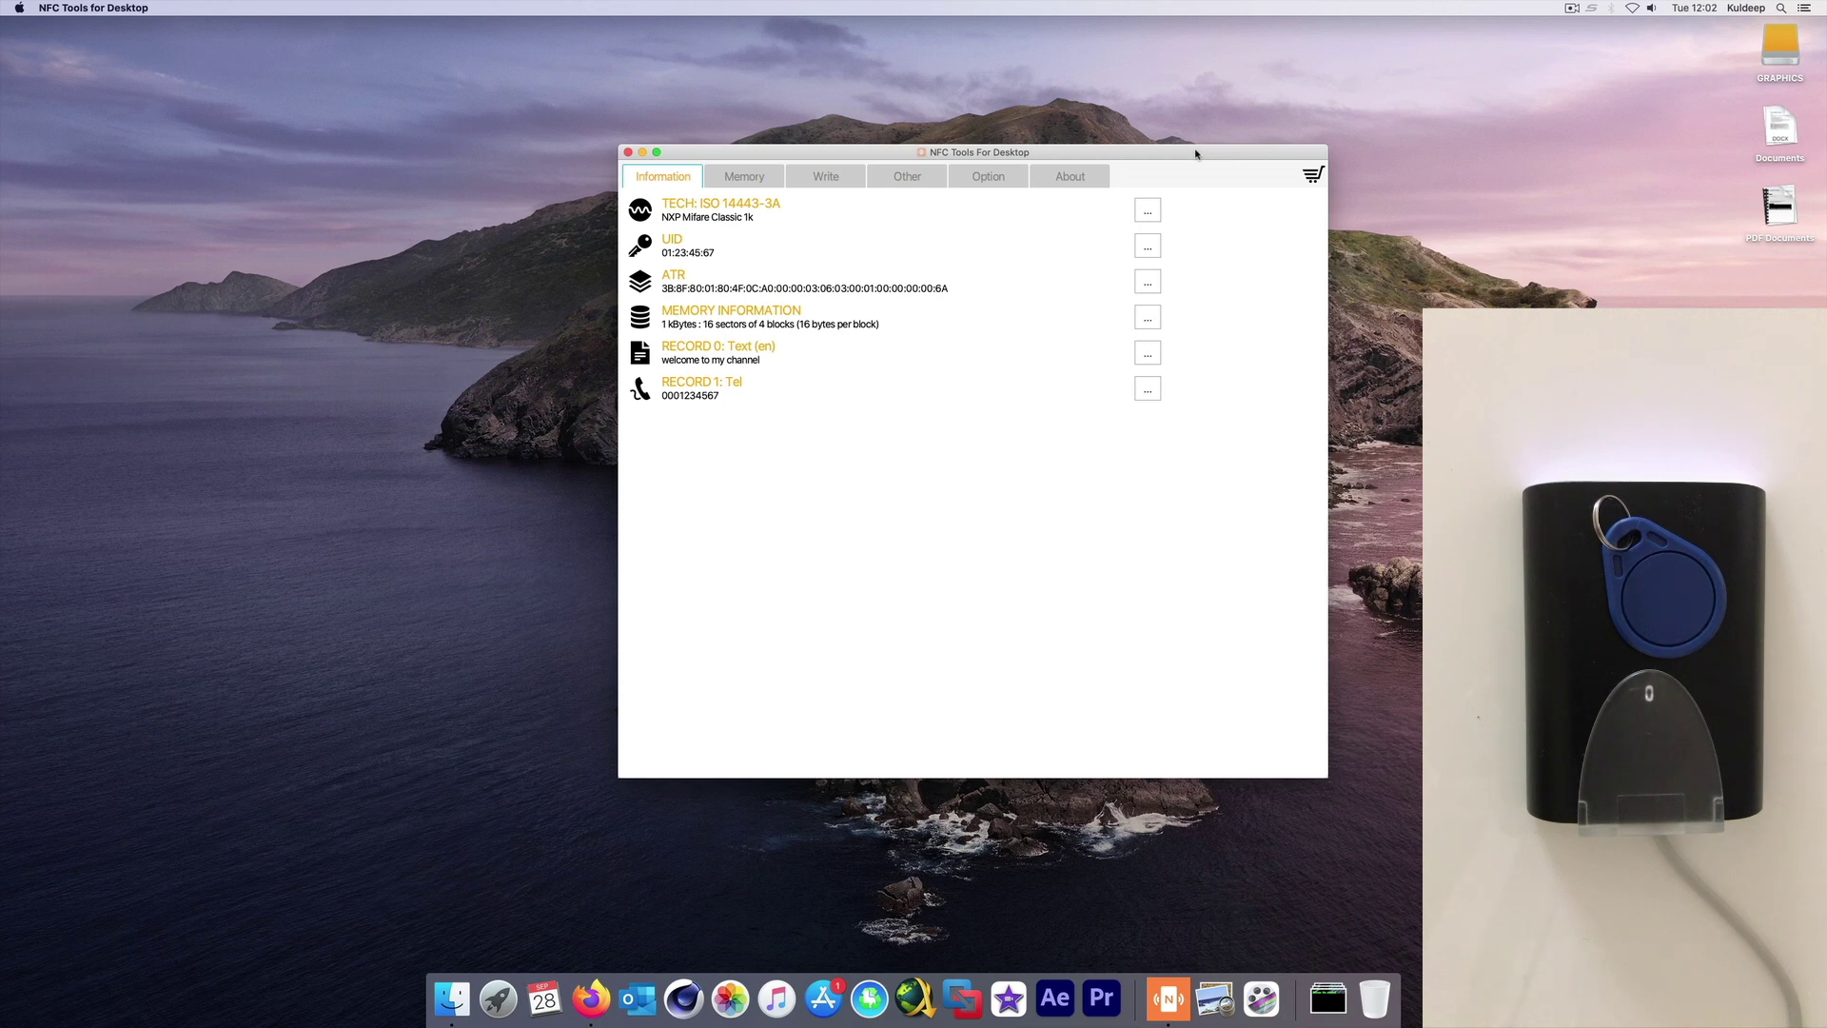
left_click(745, 177)
left_click(663, 176)
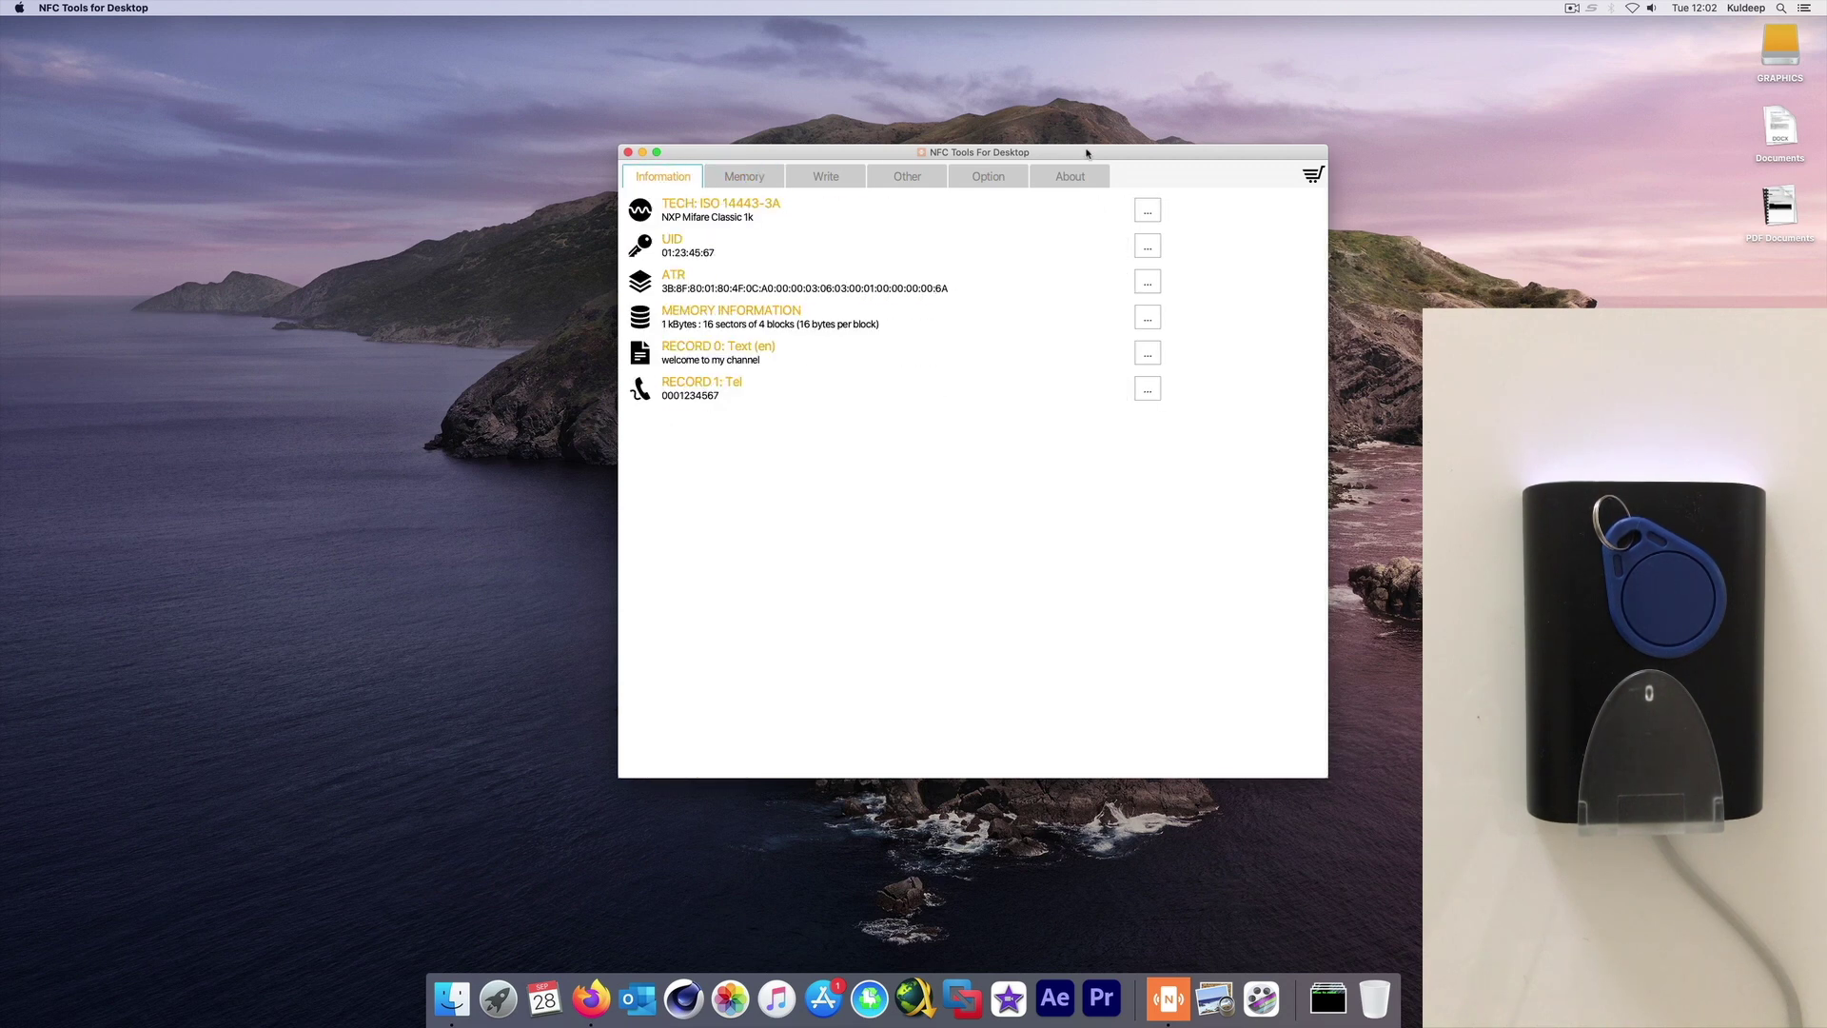